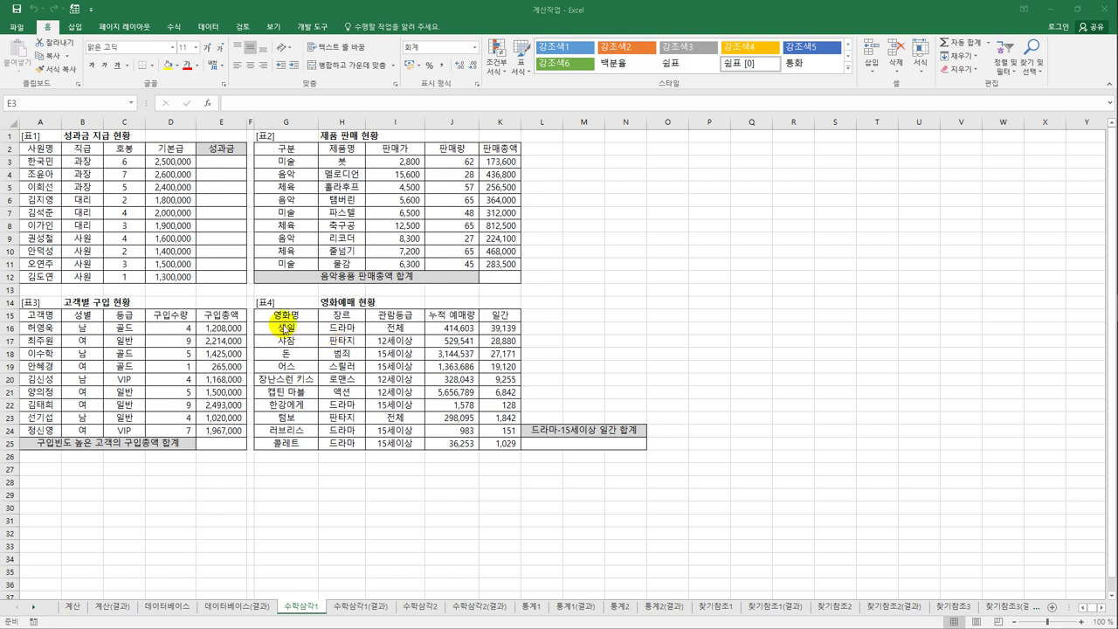
pyautogui.click(217, 170)
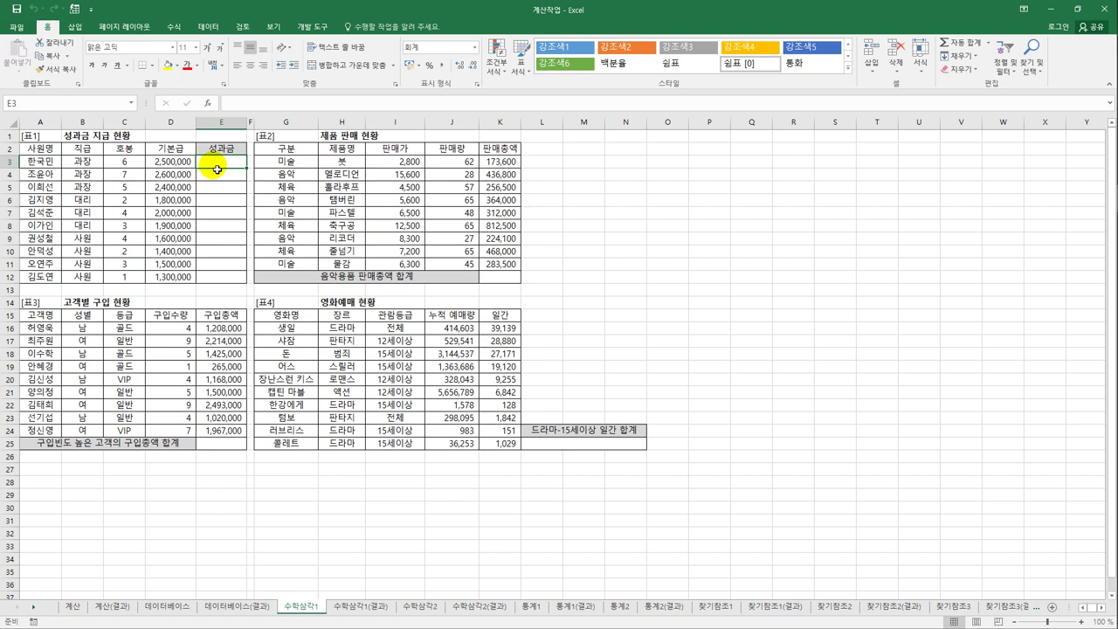
pyautogui.click(138, 166)
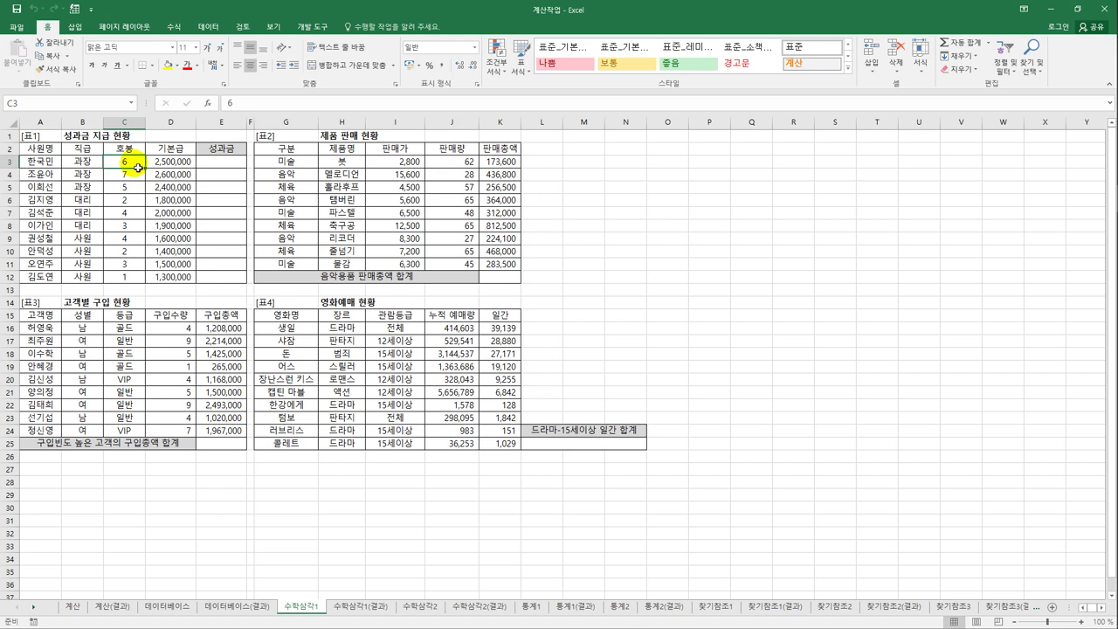
pyautogui.click(161, 161)
# Check the number format applied to the empty 성과금 cells E3:E12 in table 1
pyautogui.click(228, 166)
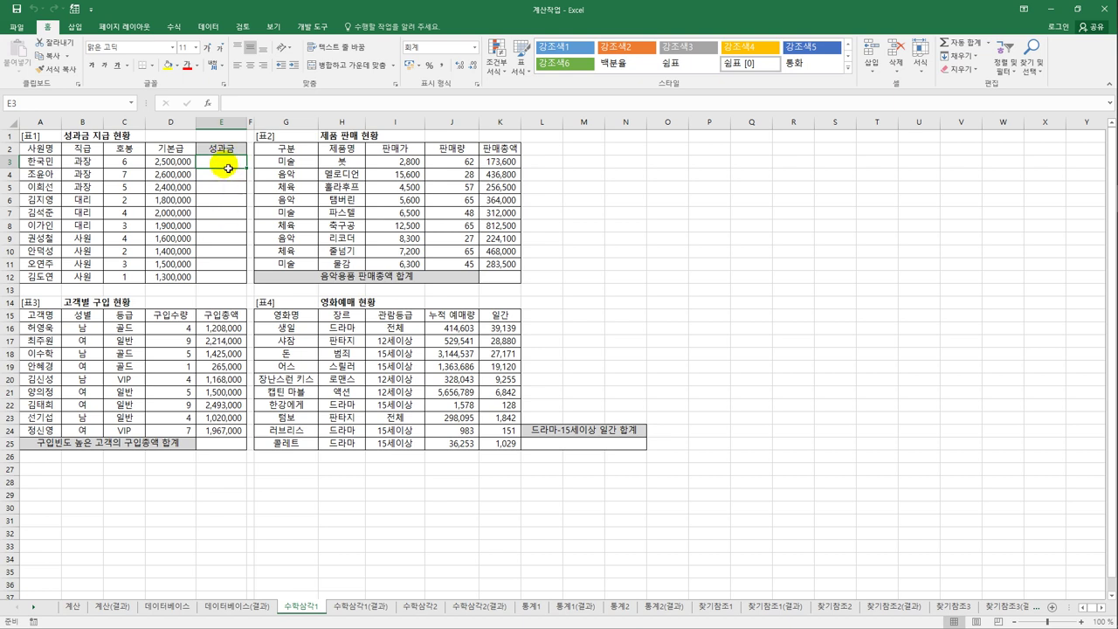
pyautogui.moveTo(228, 167); pyautogui.dragTo(225, 277)
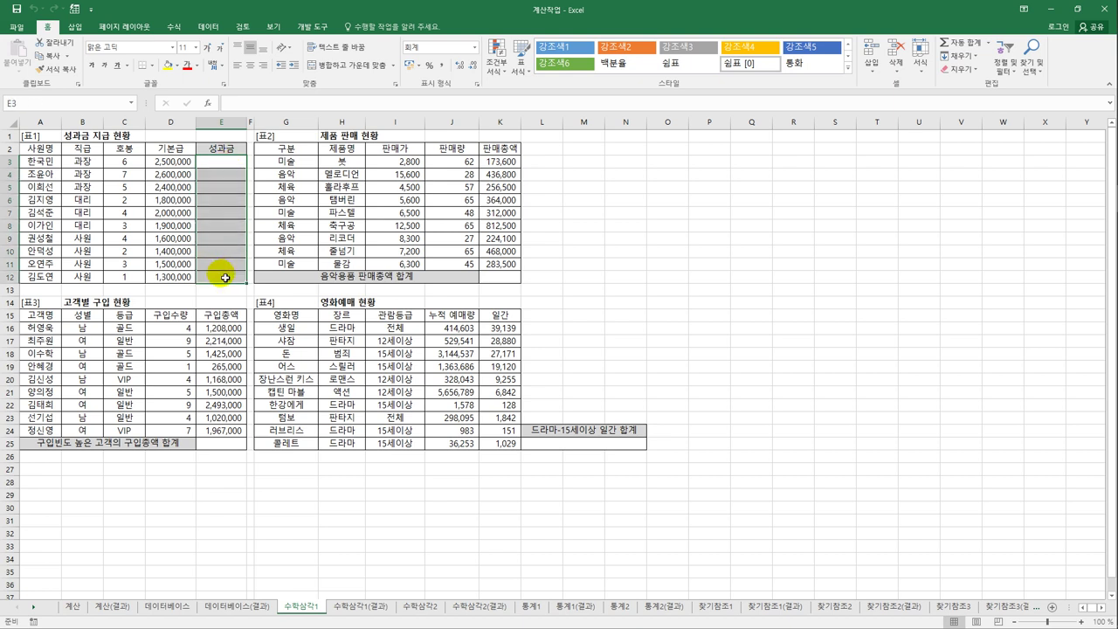
pyautogui.rightClick(231, 165)
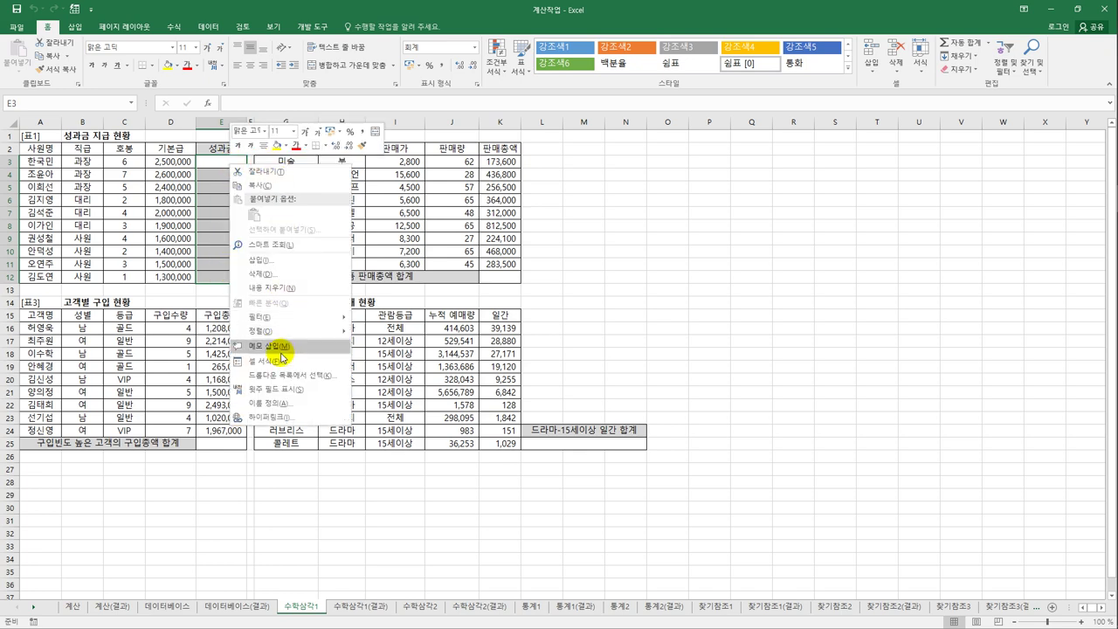
pyautogui.click(276, 360)
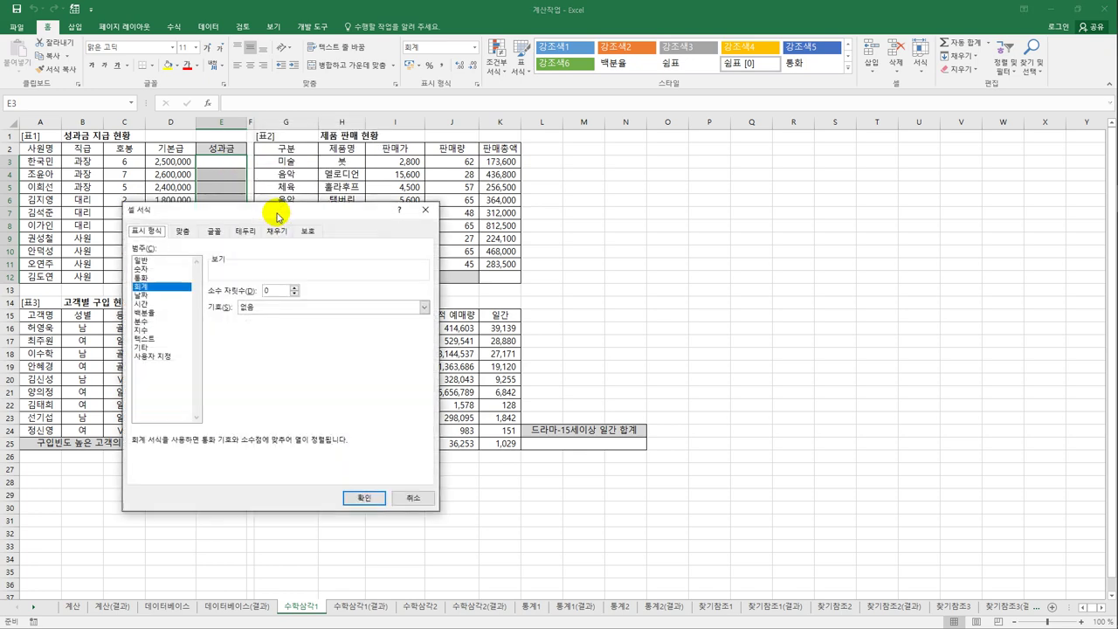
pyautogui.moveTo(276, 215); pyautogui.dragTo(444, 180)
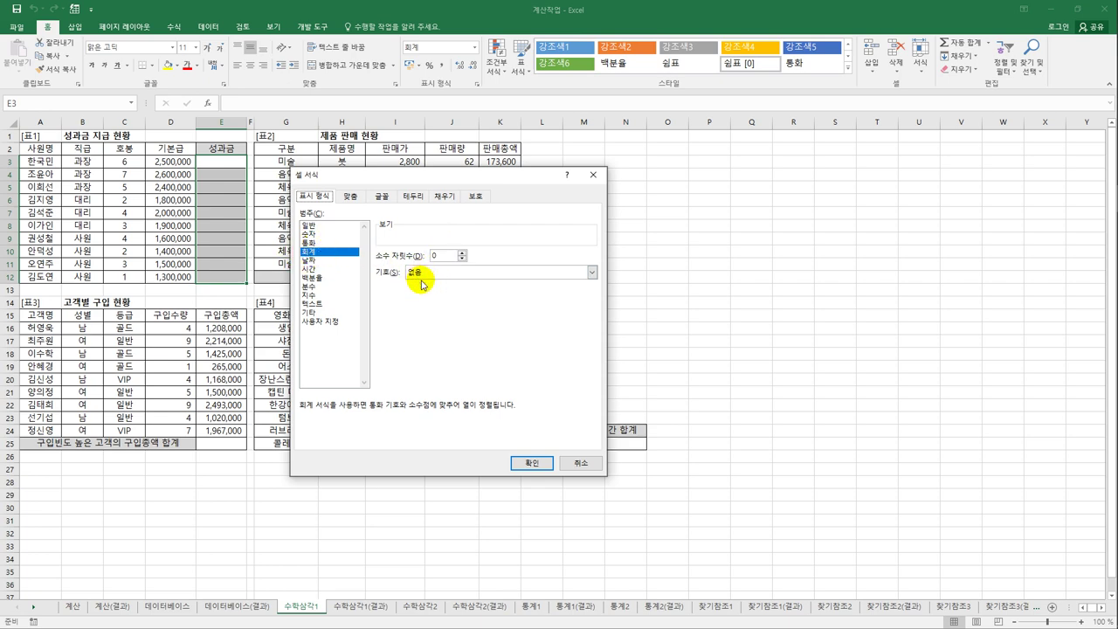
pyautogui.click(575, 466)
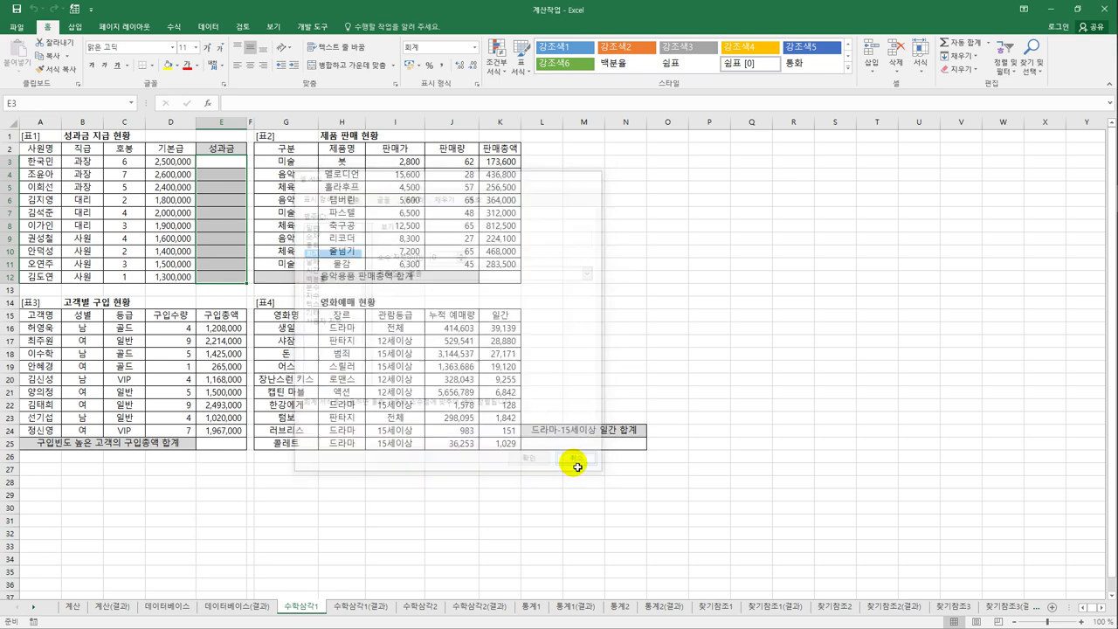
# Enter the formula =SQRT(C3)*D3 in cell E3 to calculate the first employee's 성과금
pyautogui.click(229, 172)
pyautogui.click(229, 172)
pyautogui.click(229, 166)
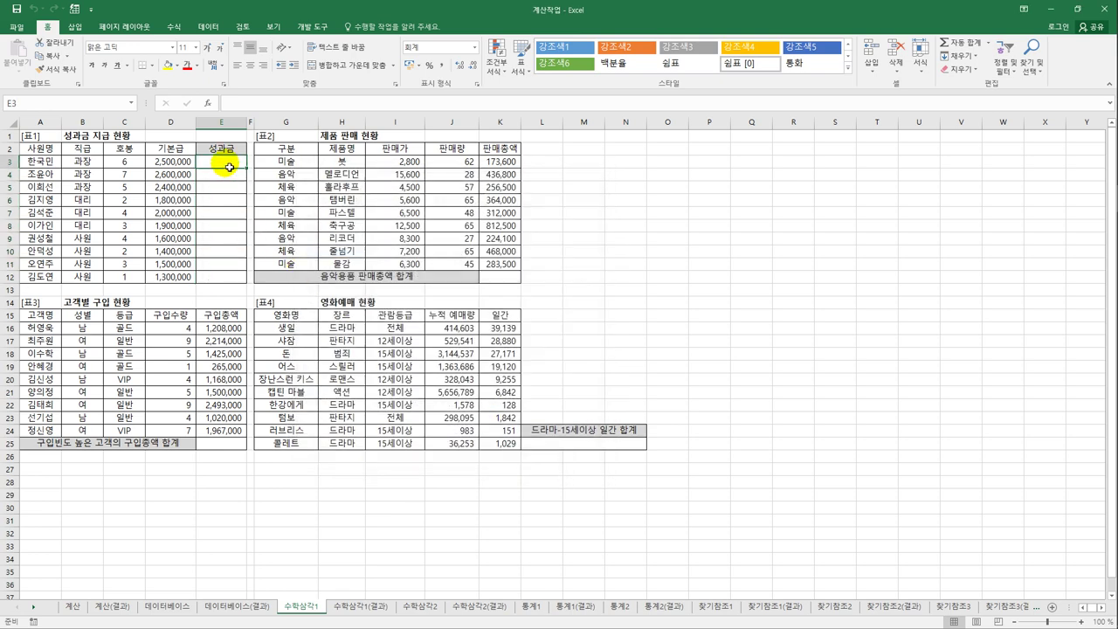
pyautogui.write('=')
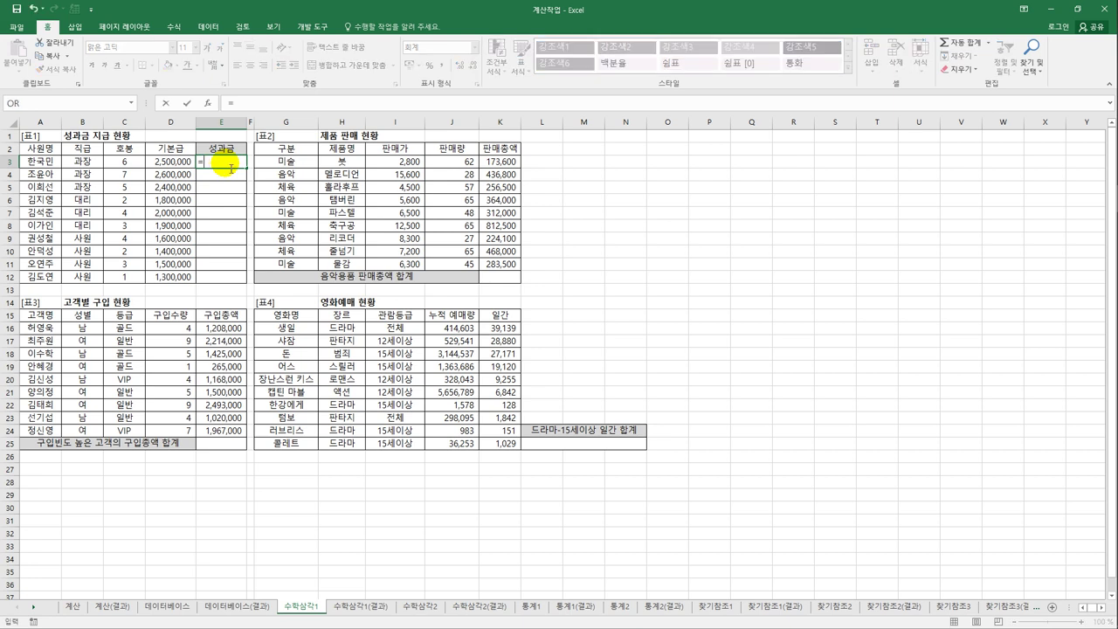
pyautogui.write('s')
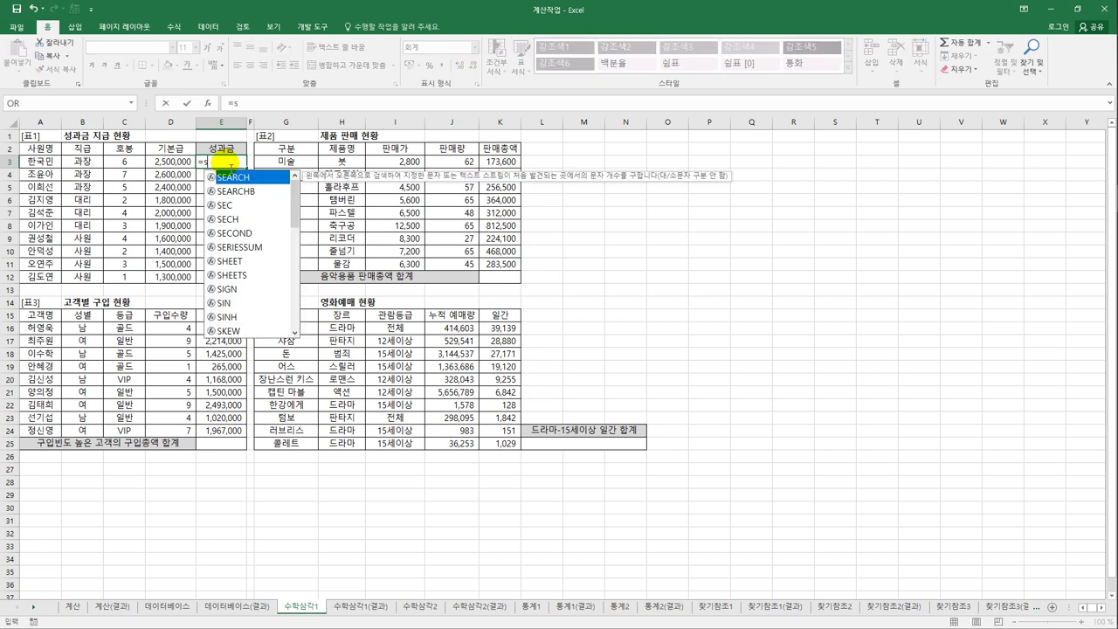
pyautogui.write('q')
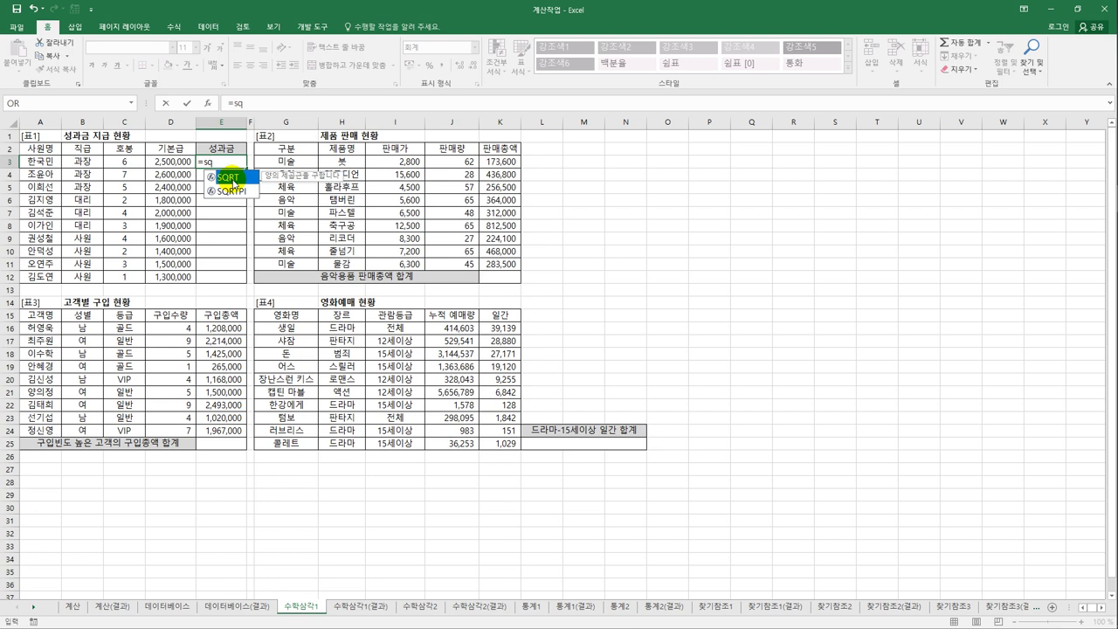
pyautogui.doubleClick(231, 178)
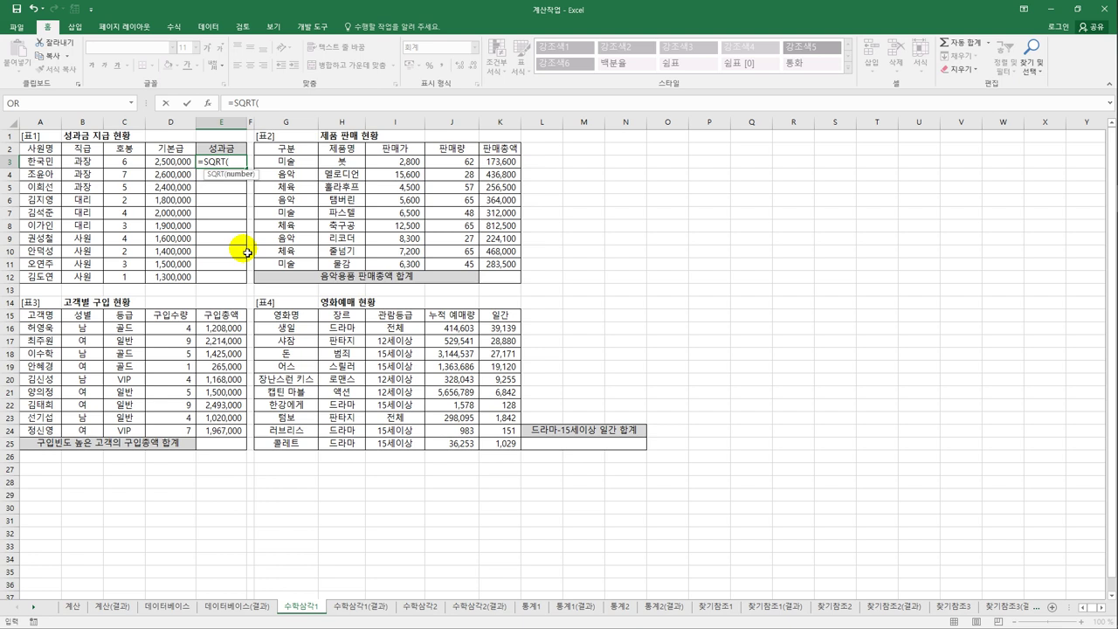
pyautogui.click(133, 165)
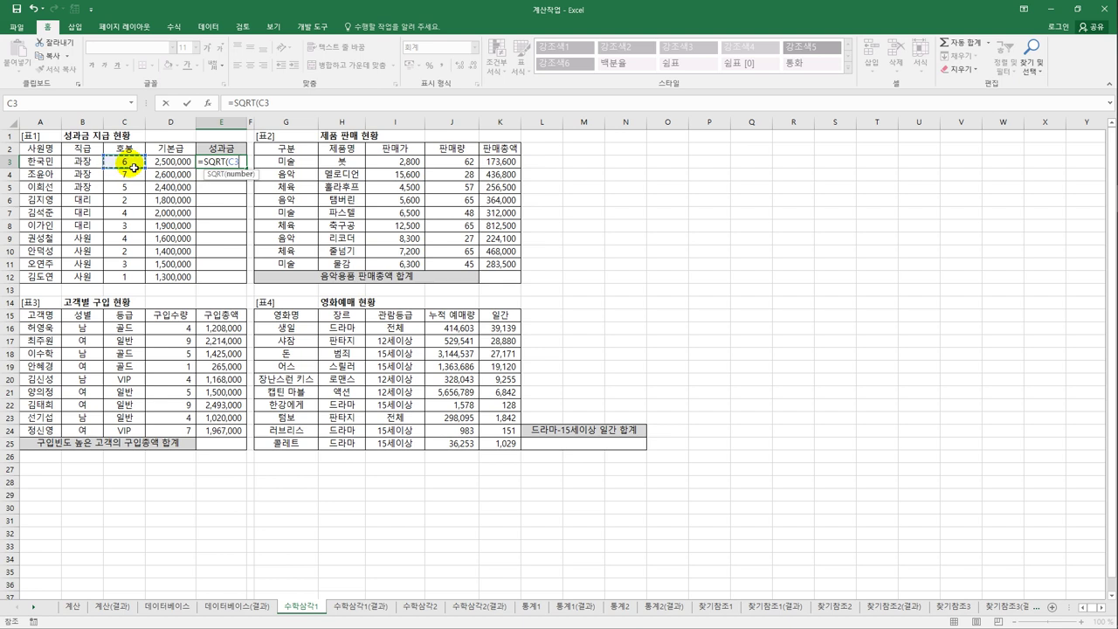
pyautogui.write(')')
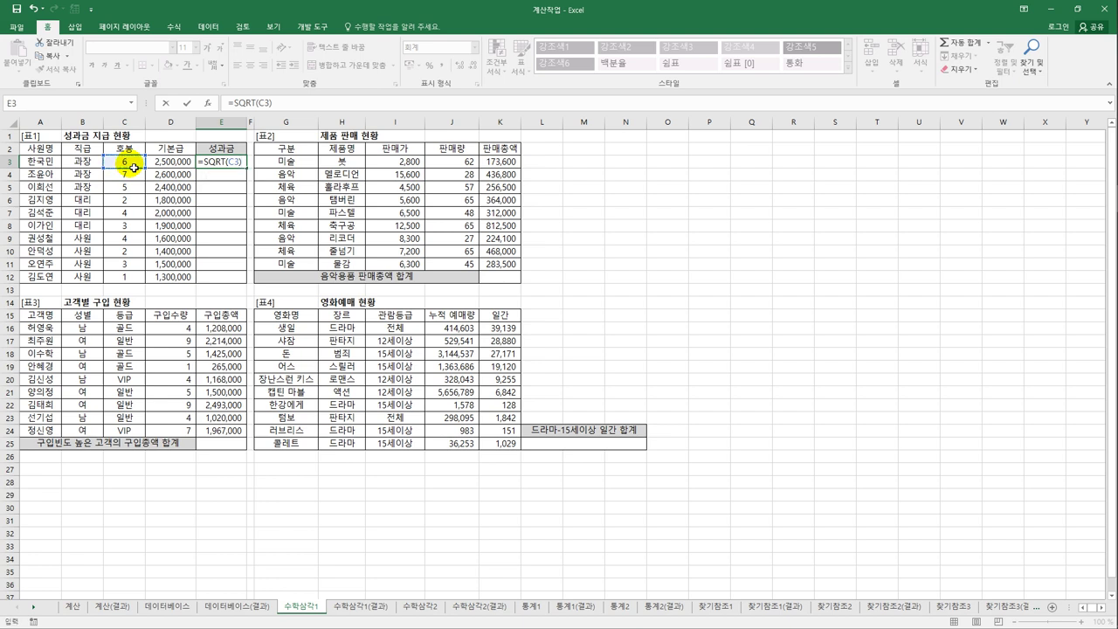
pyautogui.write('*')
pyautogui.click(172, 162)
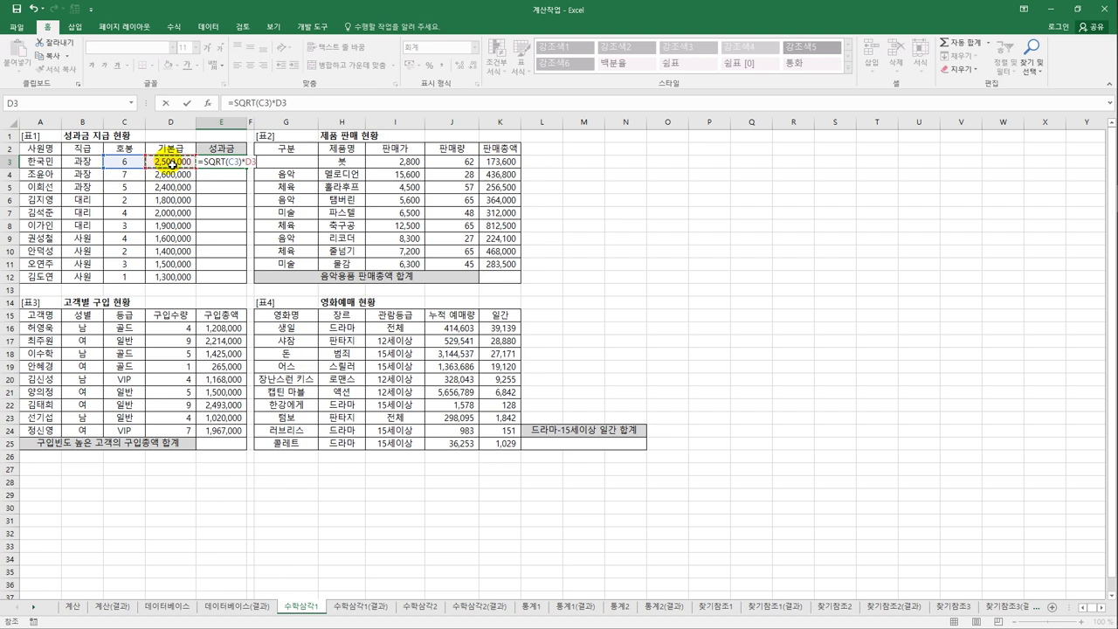
pyautogui.press('Return')
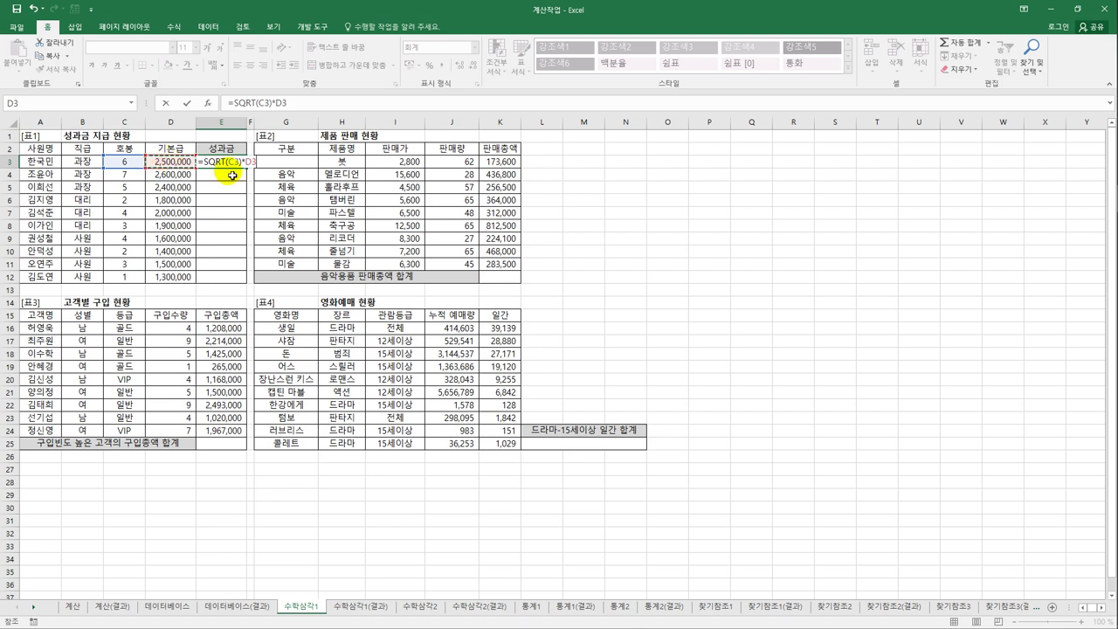
# Wrap the formula in E3 in the TRUNC function without a digits argument, giving =TRUNC(SQRT(C3)*D3)
pyautogui.click(236, 165)
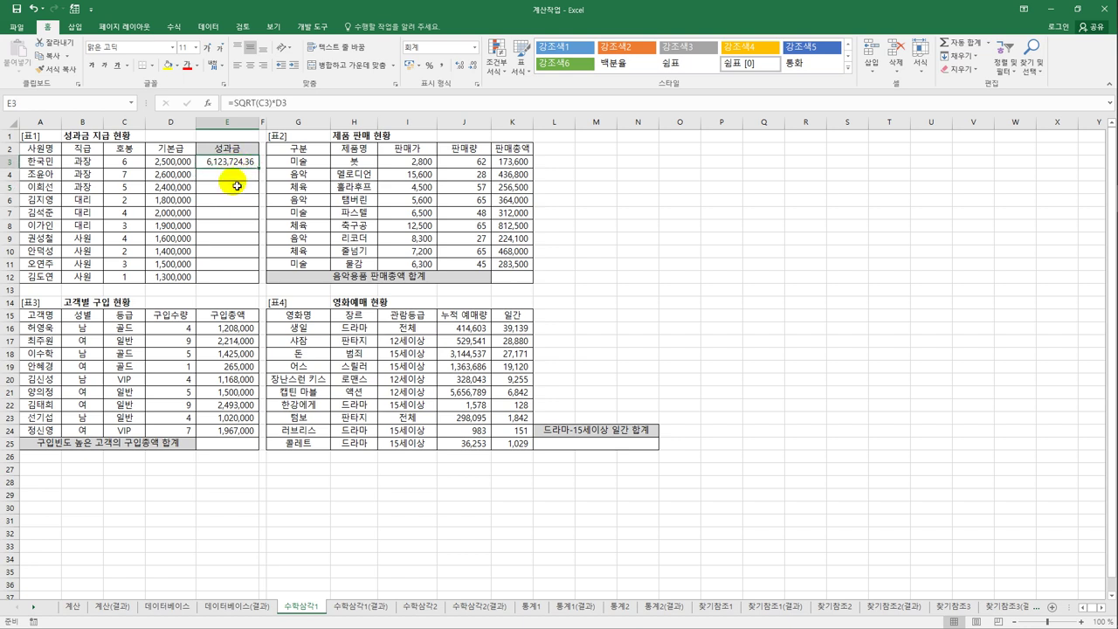
pyautogui.click(232, 101)
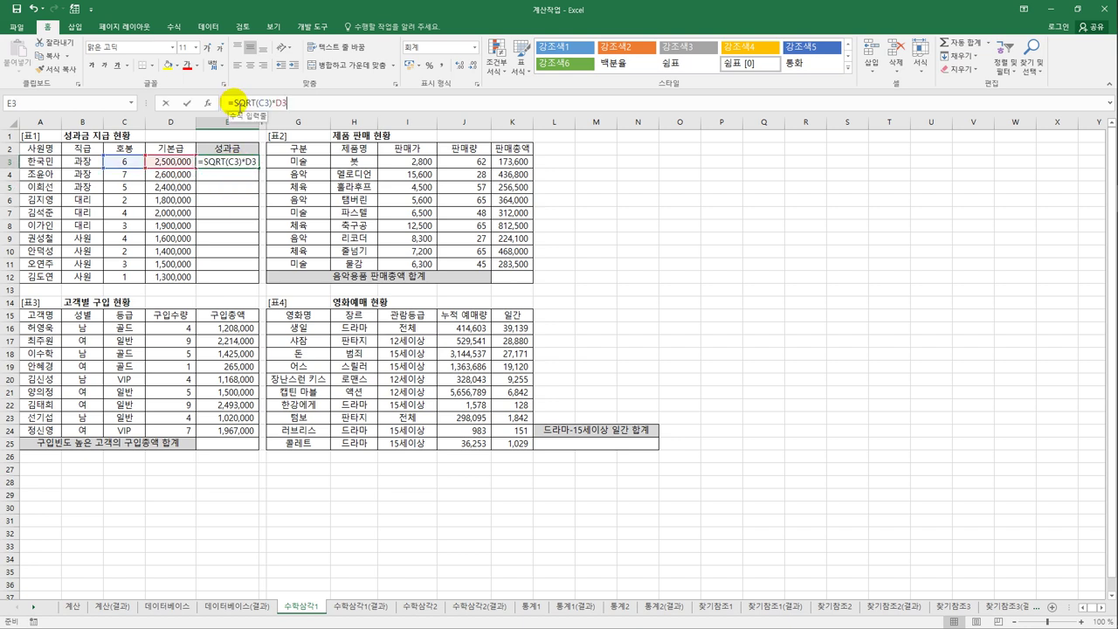
pyautogui.write('tr')
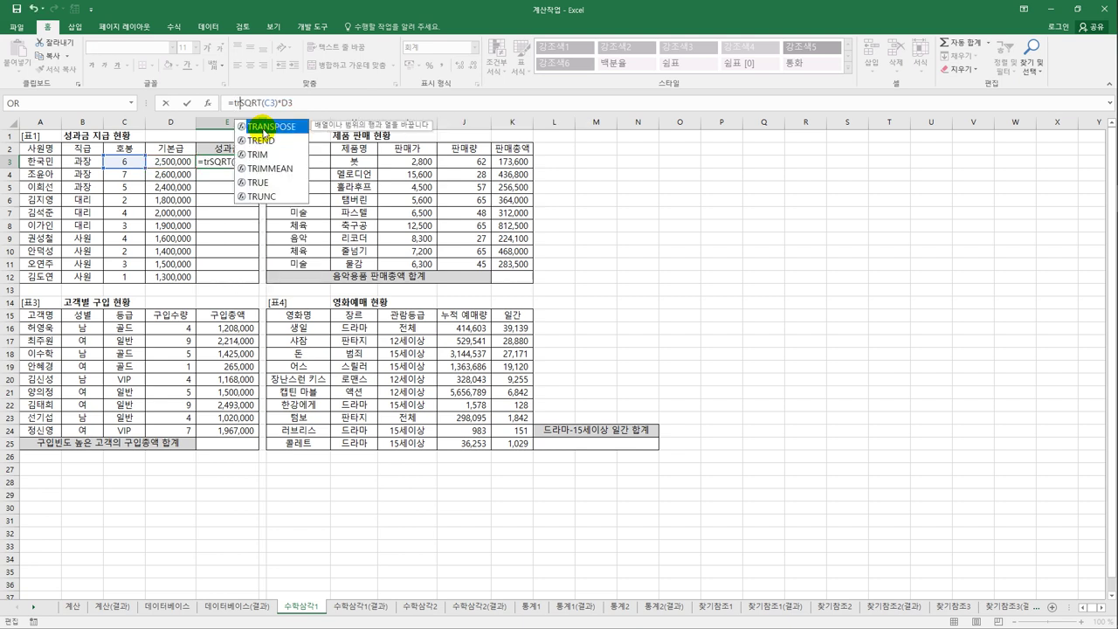
pyautogui.click(267, 196)
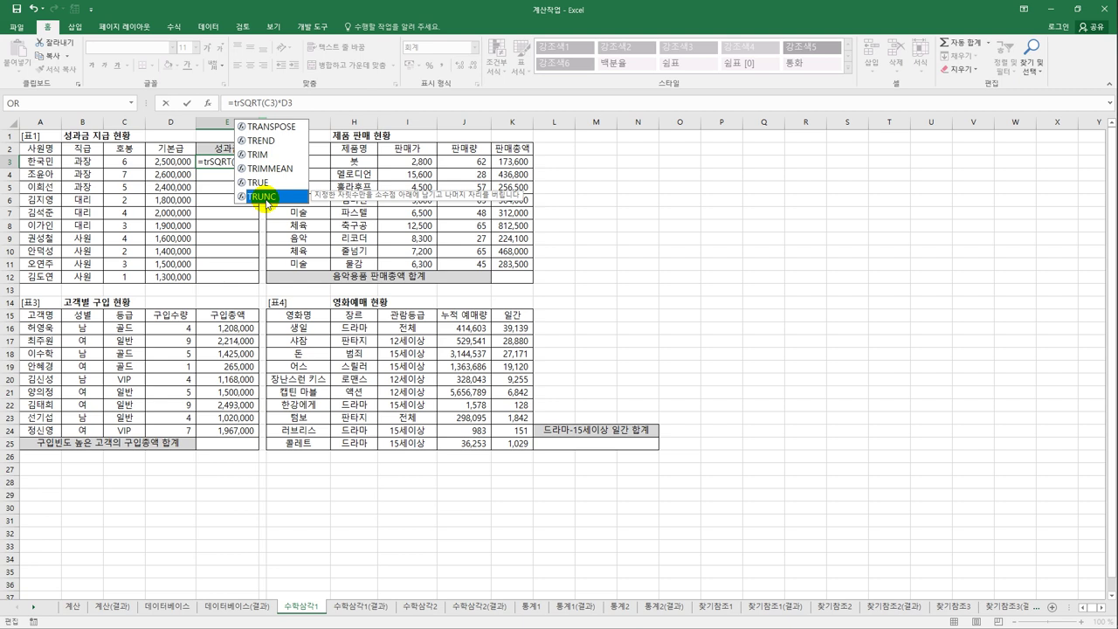
pyautogui.doubleClick(267, 196)
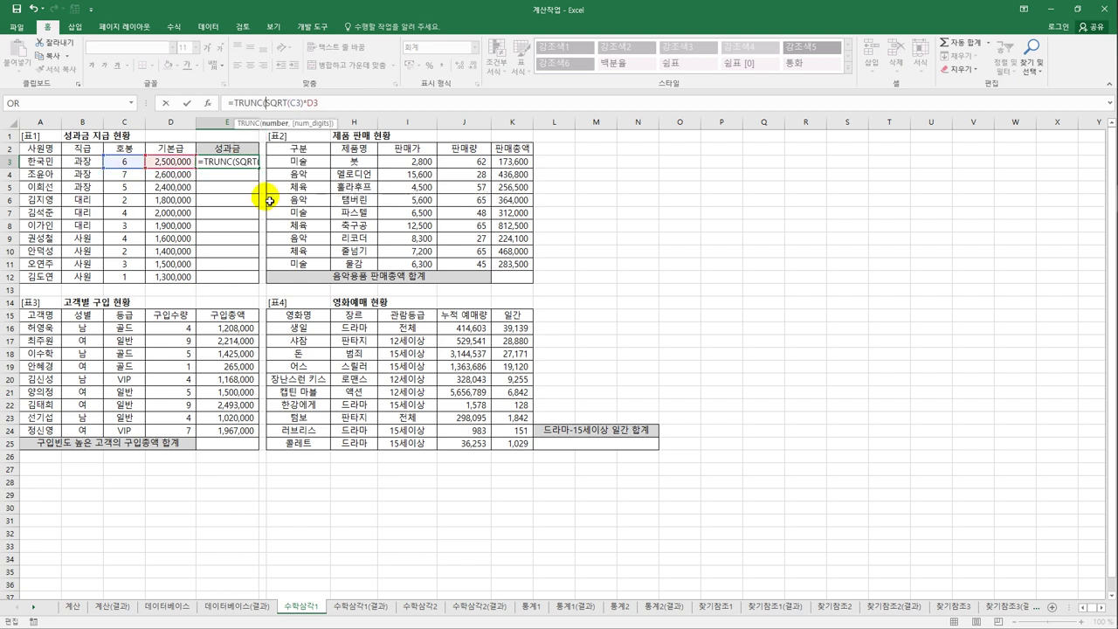
pyautogui.click(333, 107)
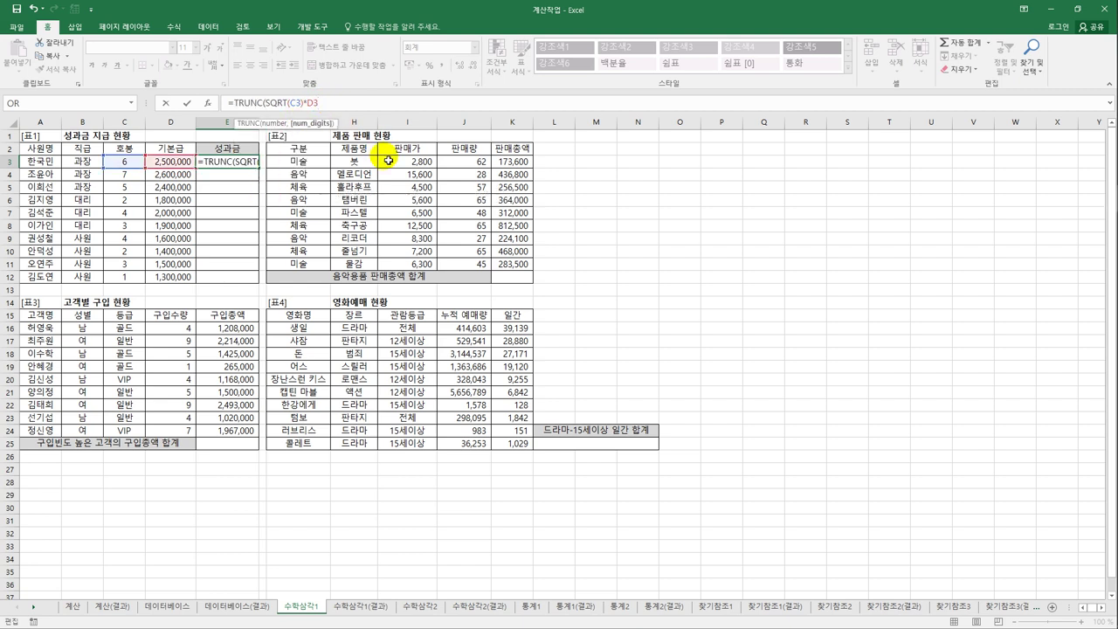
pyautogui.write(',')
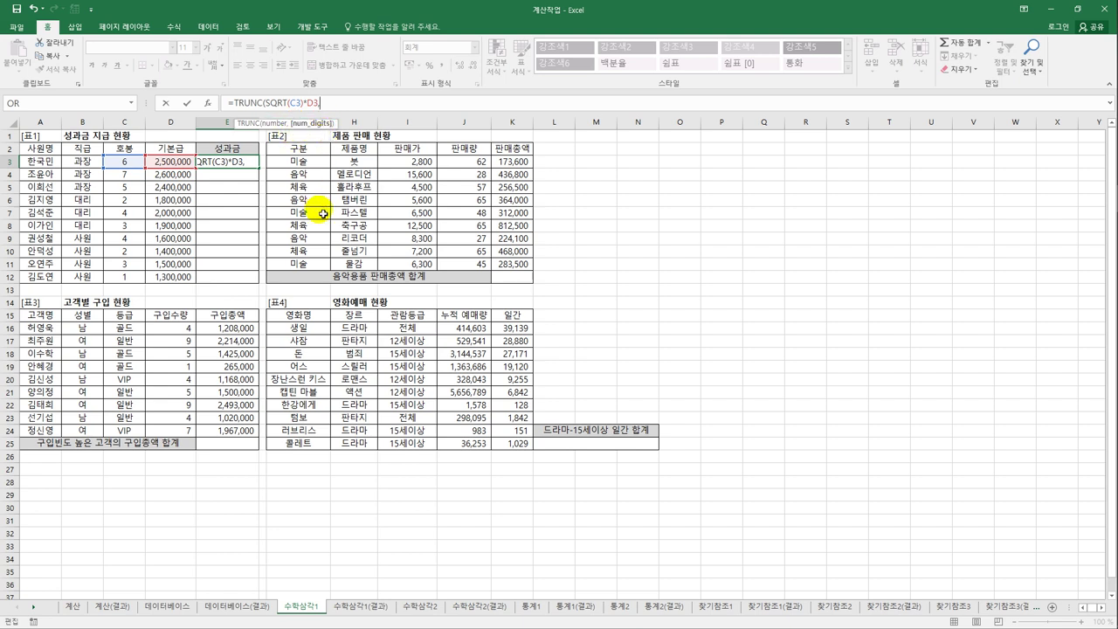
pyautogui.write('0')
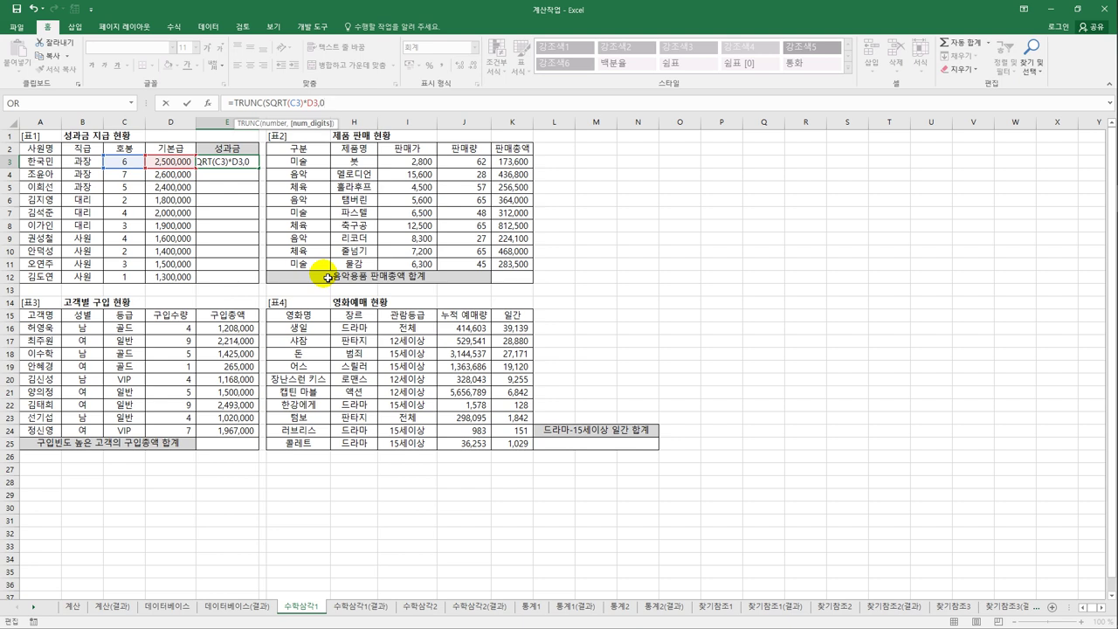
pyautogui.press('BackSpace')
pyautogui.press('BackSpace')
pyautogui.press('Return')
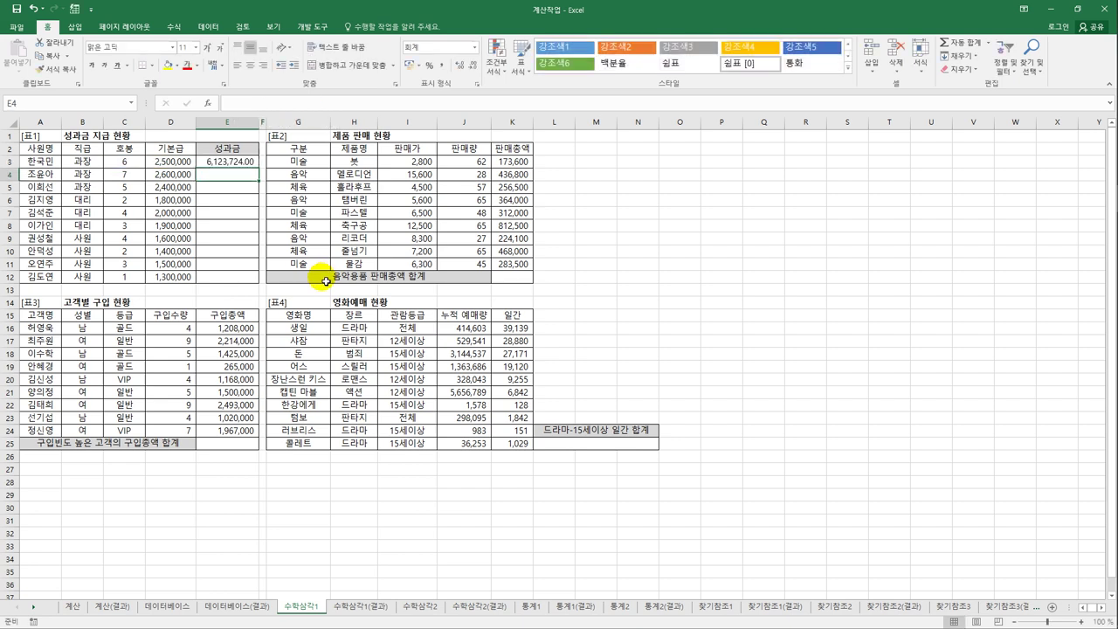
# Check the number format of the empty 성과금 cell E5
pyautogui.click(240, 166)
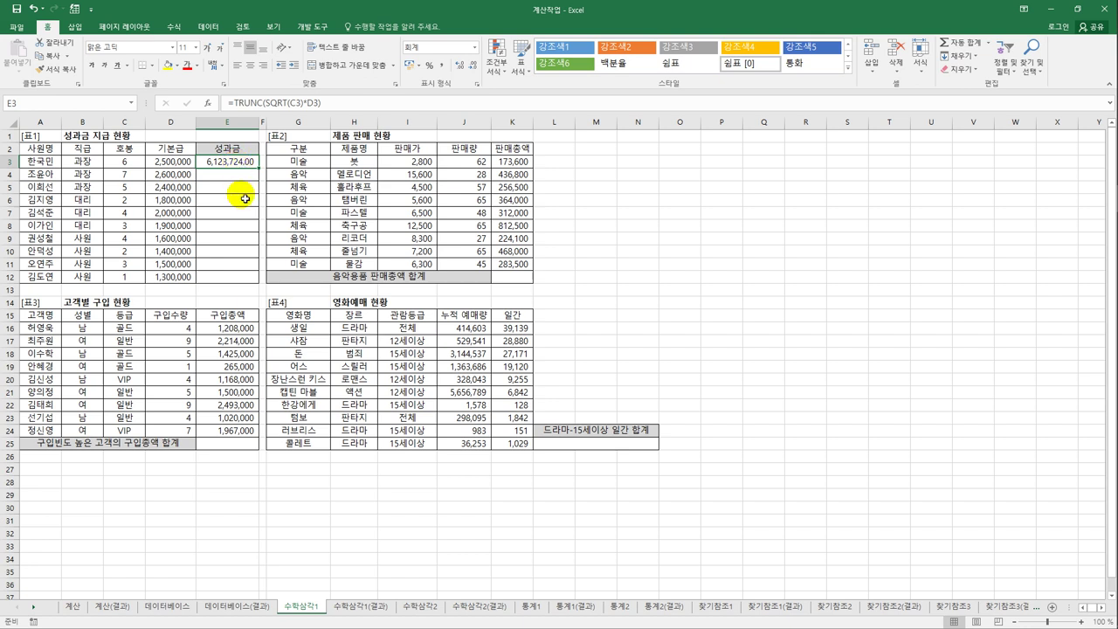
pyautogui.click(238, 187)
pyautogui.rightClick(243, 187)
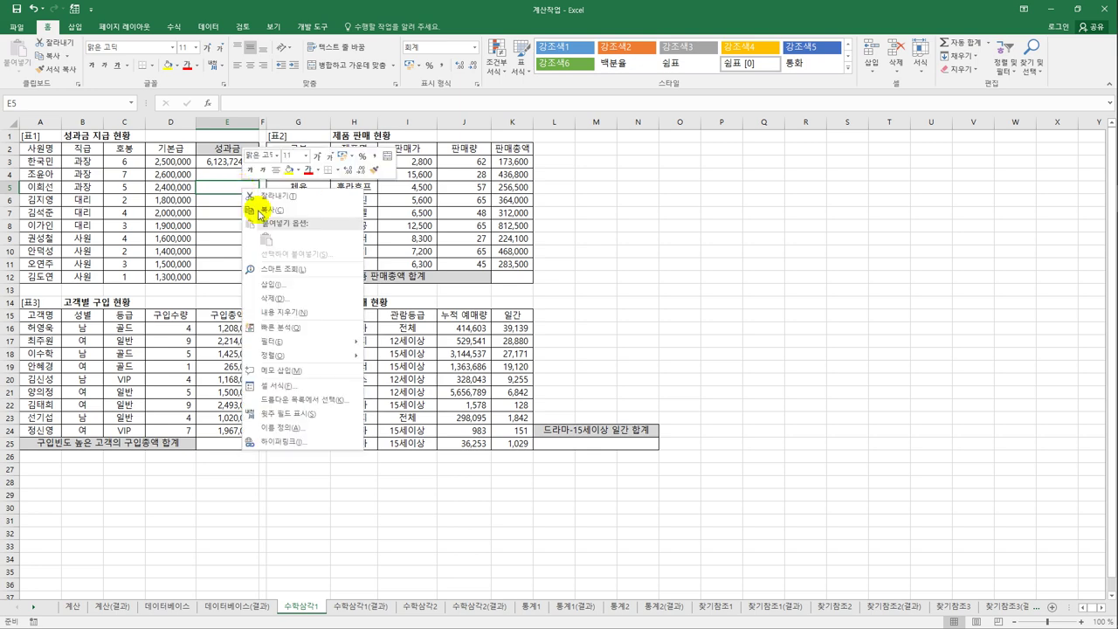
pyautogui.click(271, 386)
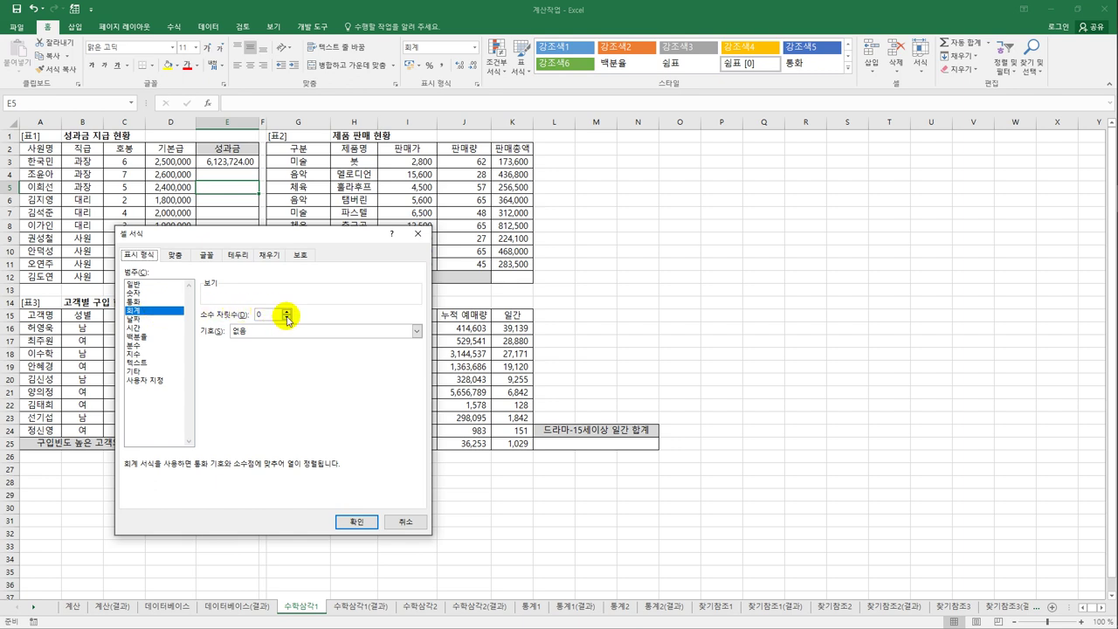
pyautogui.click(358, 522)
# Set the accounting format of E3 to 0 decimal places and fill its formula down through E12
pyautogui.click(234, 162)
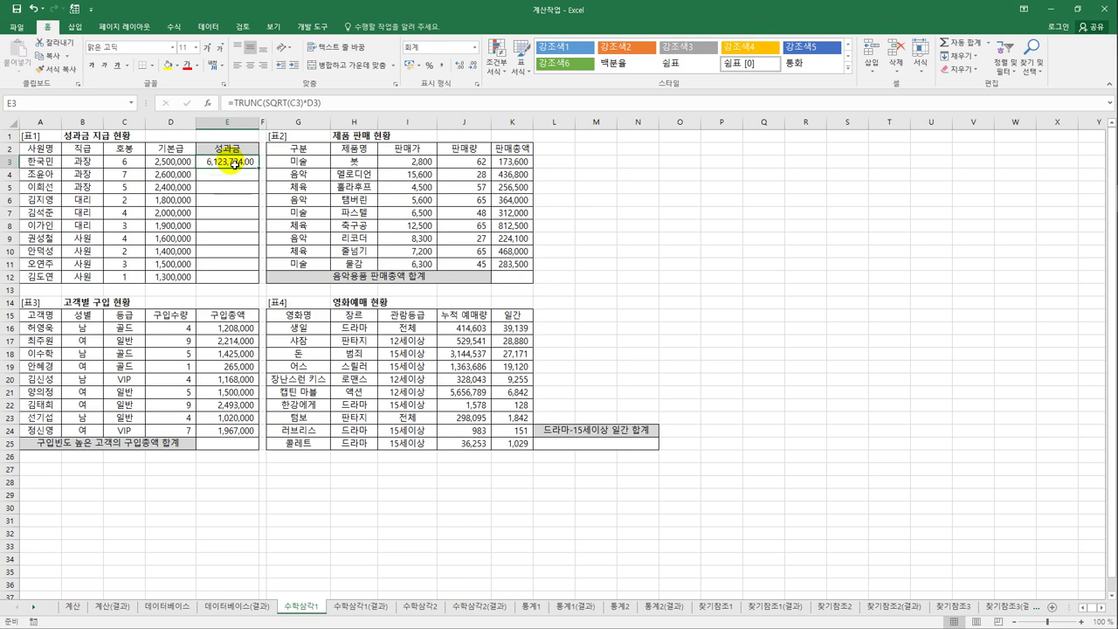
pyautogui.rightClick(234, 163)
pyautogui.click(280, 359)
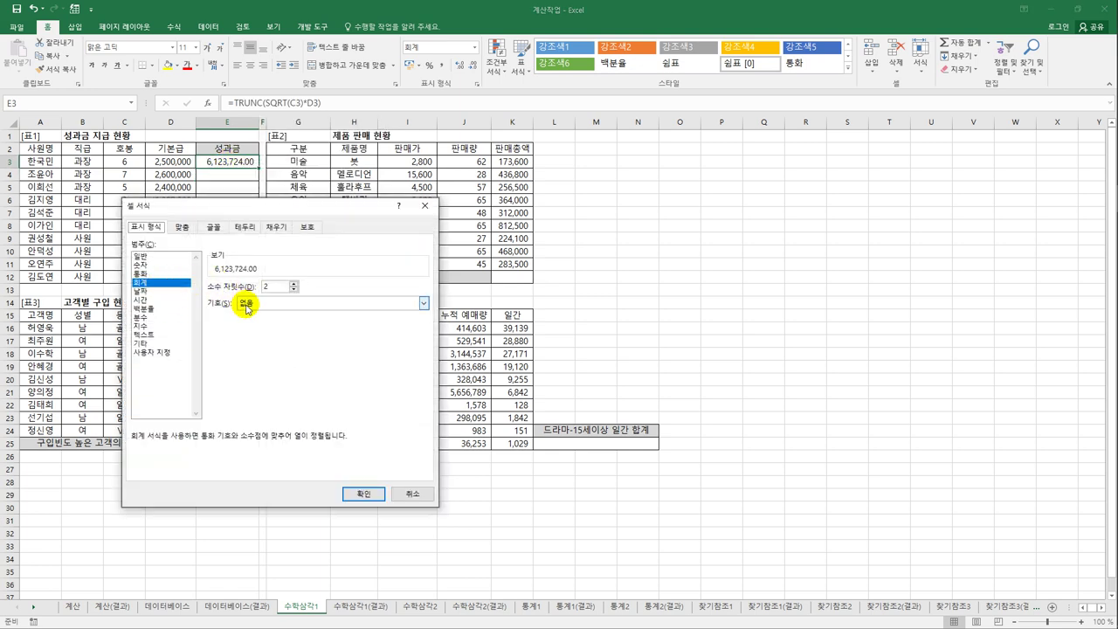
pyautogui.click(293, 290)
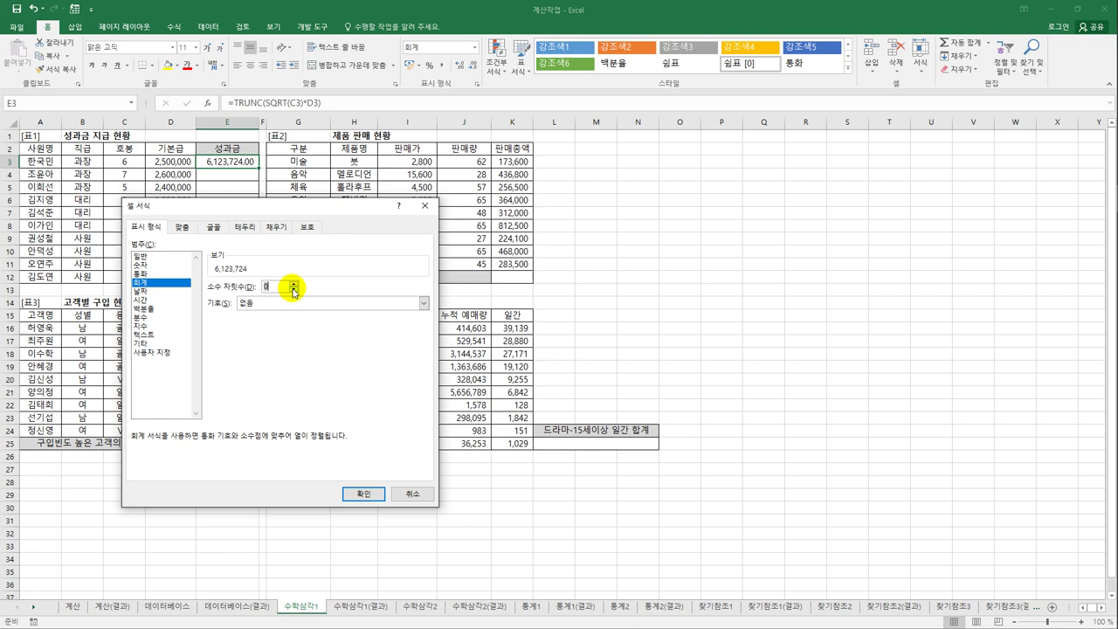
pyautogui.click(354, 493)
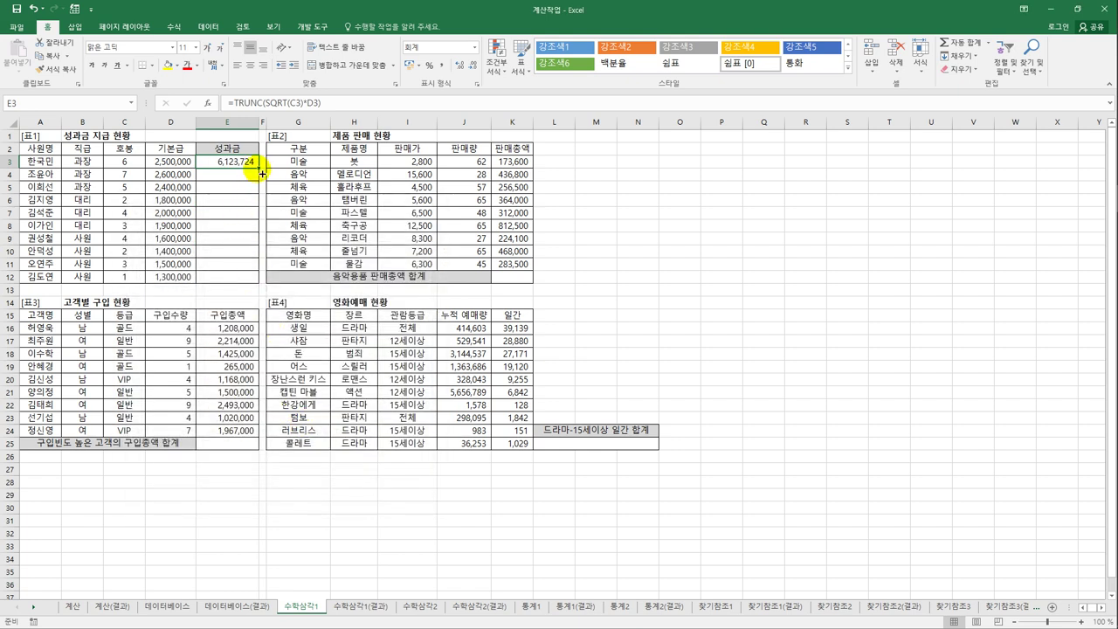
pyautogui.moveTo(258, 168); pyautogui.dragTo(260, 284)
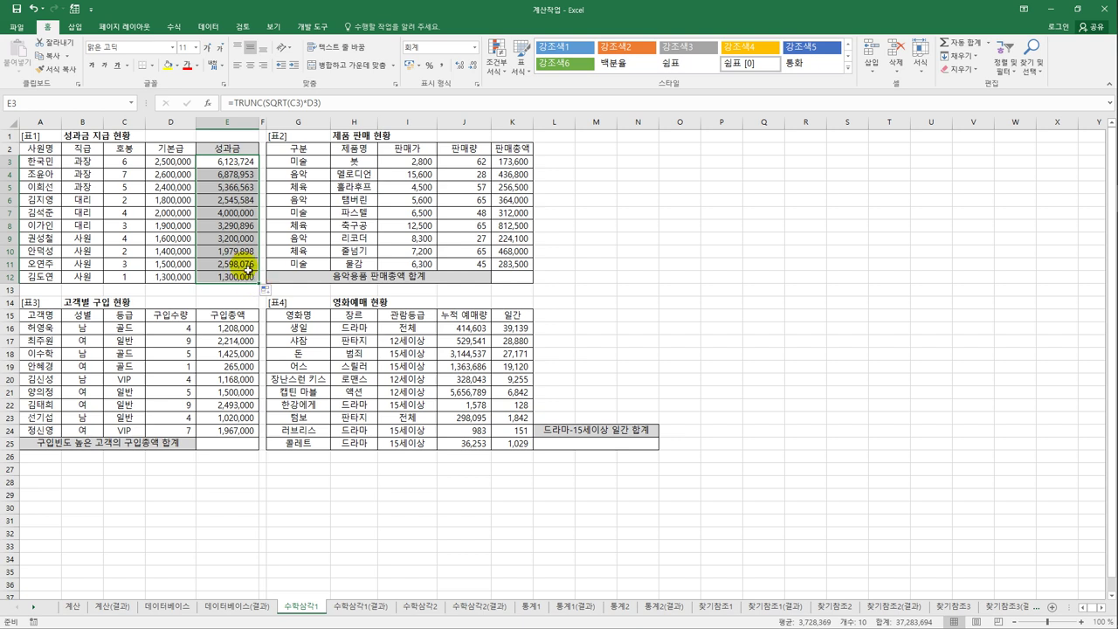
pyautogui.click(232, 164)
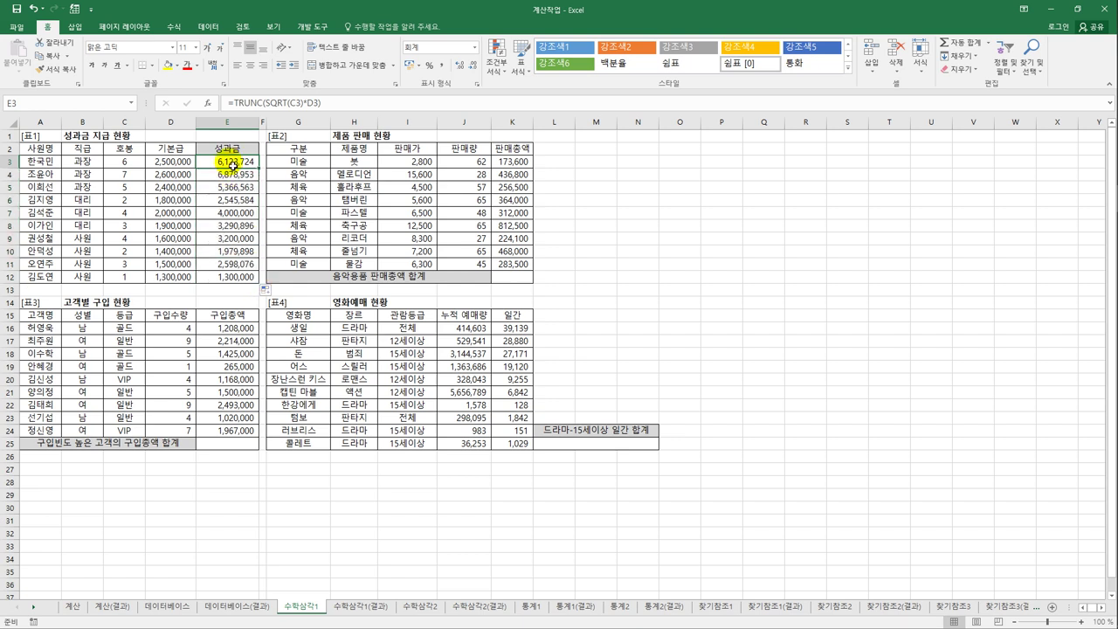
# Add a digits argument of 0 to the formula in E3, giving =TRUNC(SQRT(C3)*D3,0), and fill it down through E12
pyautogui.click(322, 103)
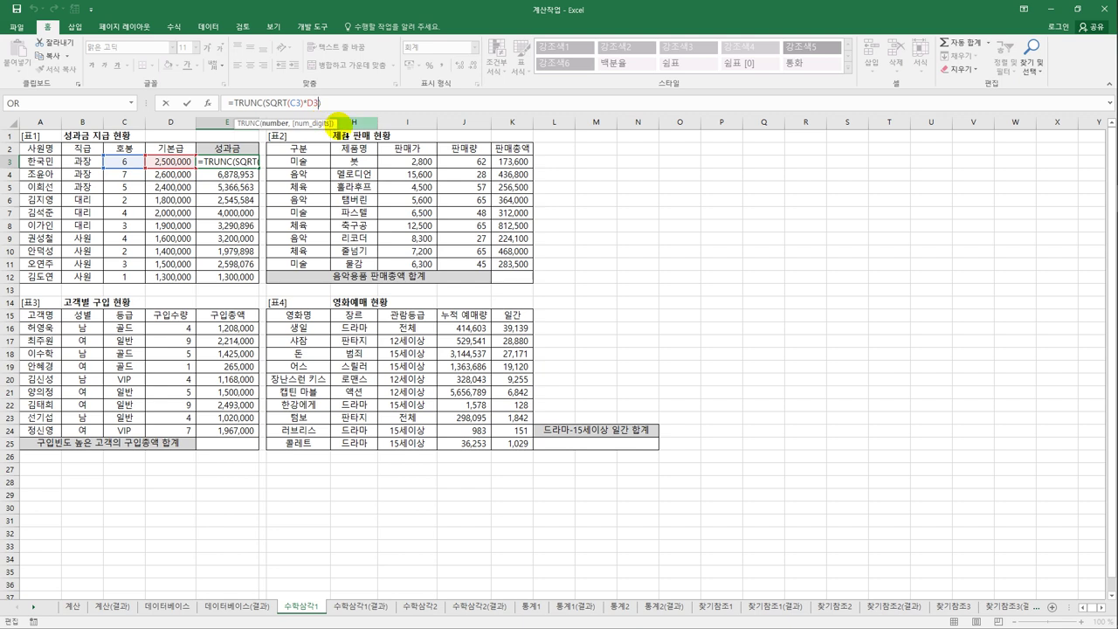
pyautogui.write(',')
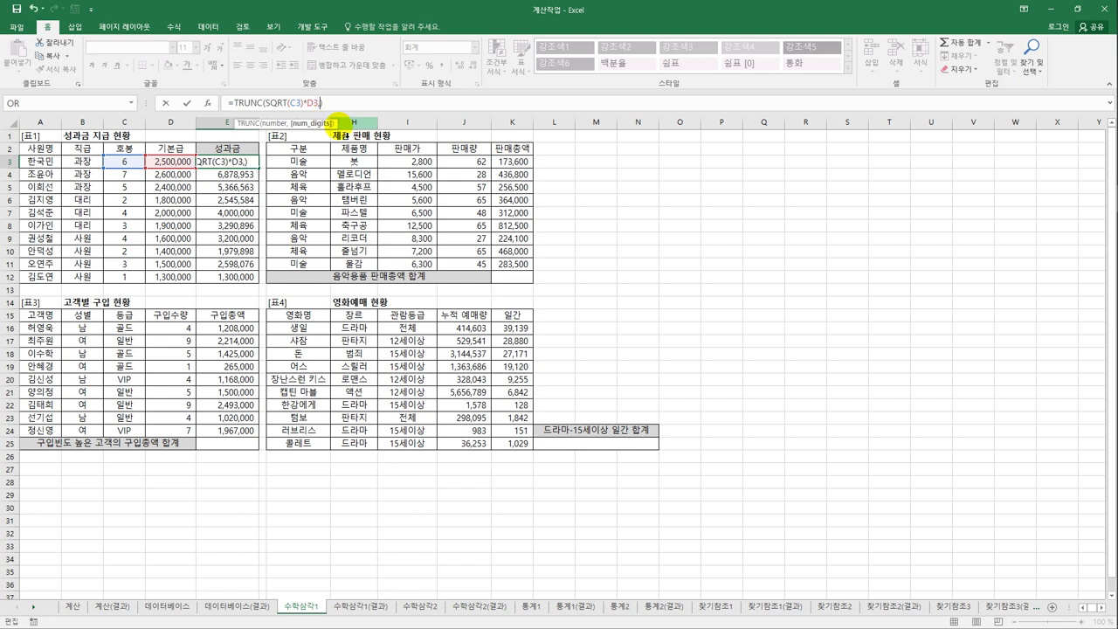
pyautogui.write('0')
pyautogui.press('Return')
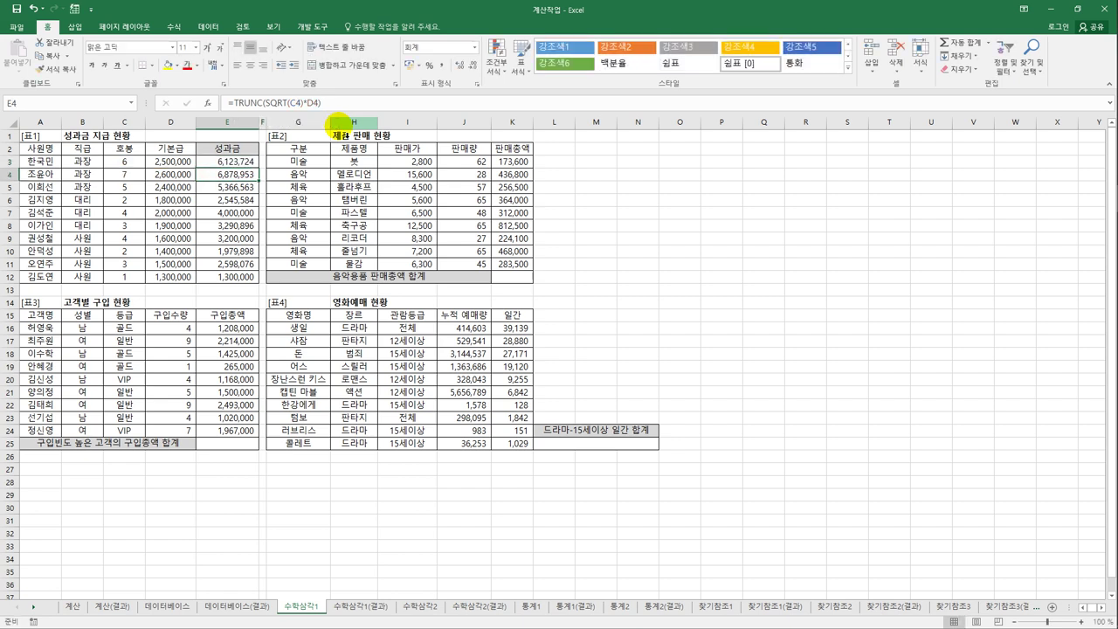
pyautogui.press('Up')
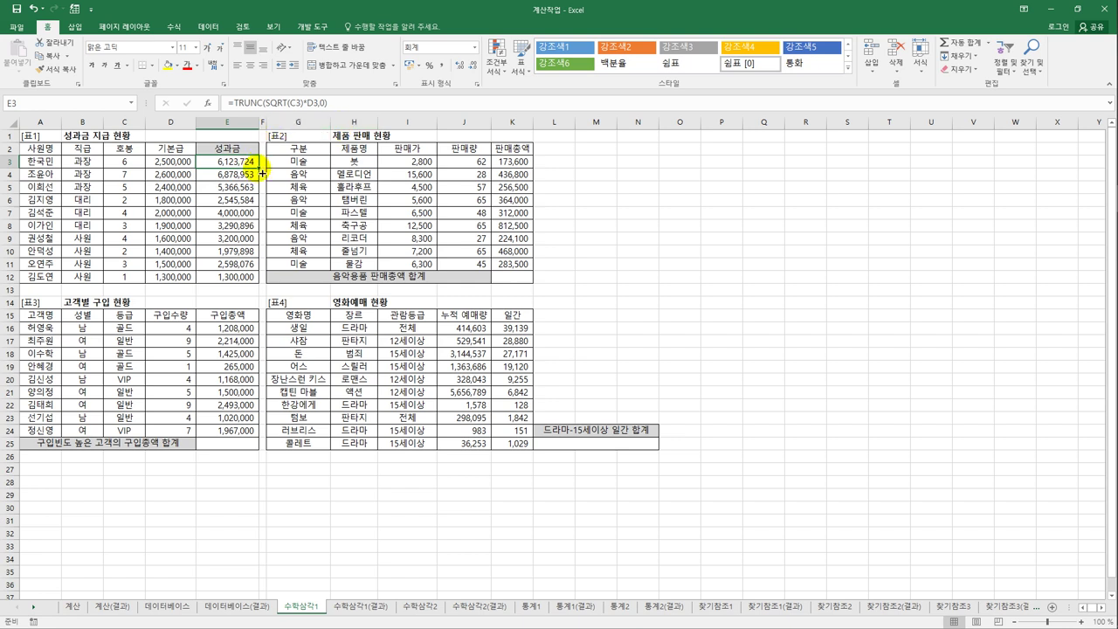
pyautogui.click(325, 104)
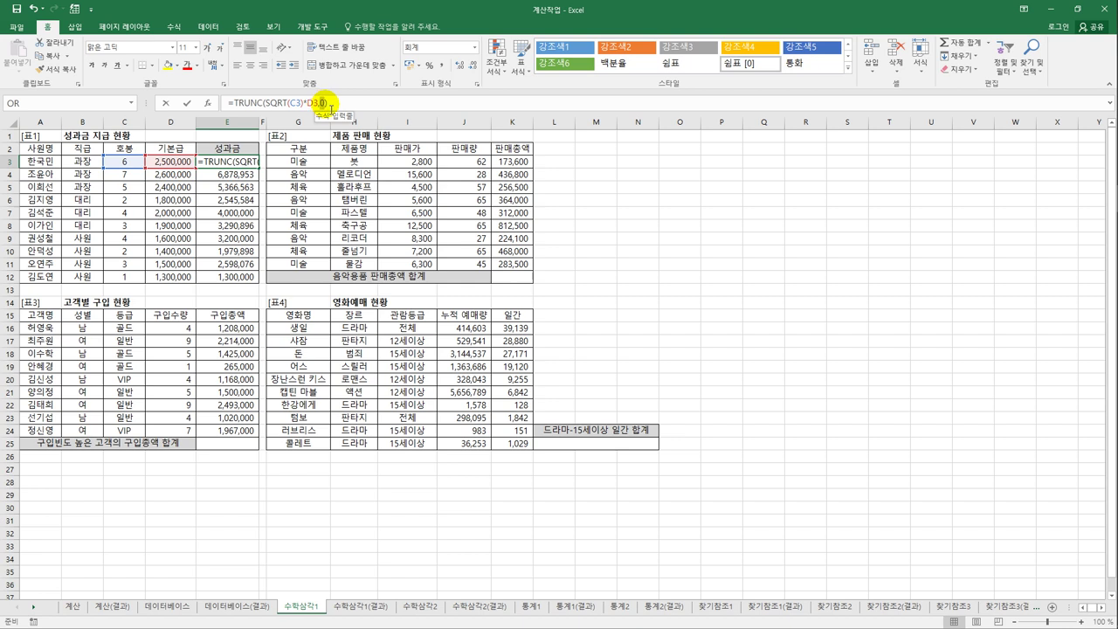
pyautogui.click(331, 105)
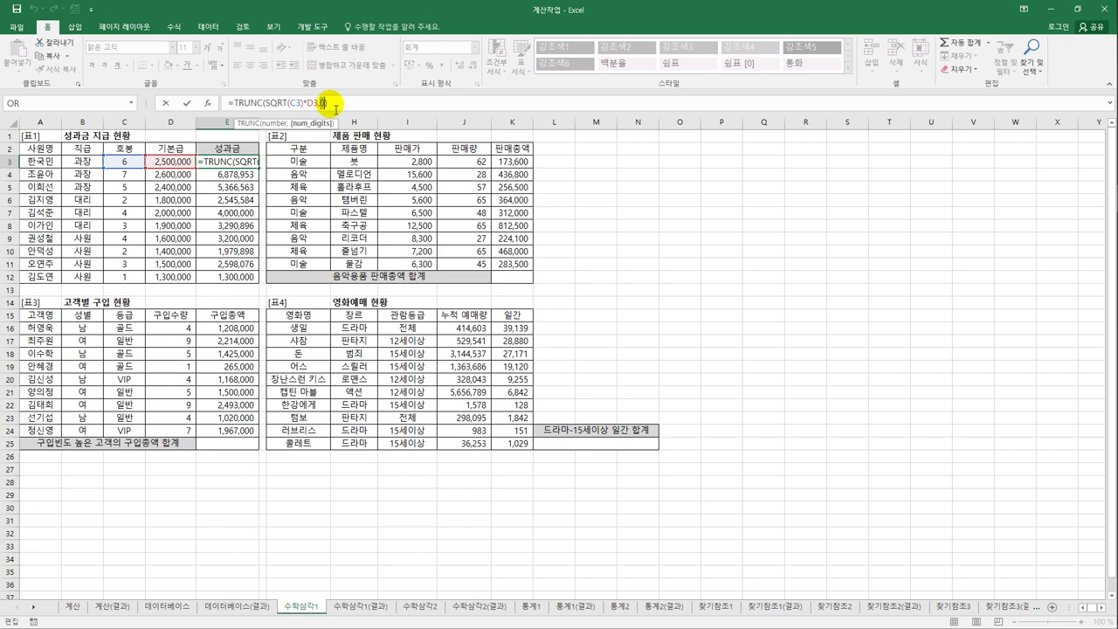
pyautogui.hotkey('ctrl', 'Return')
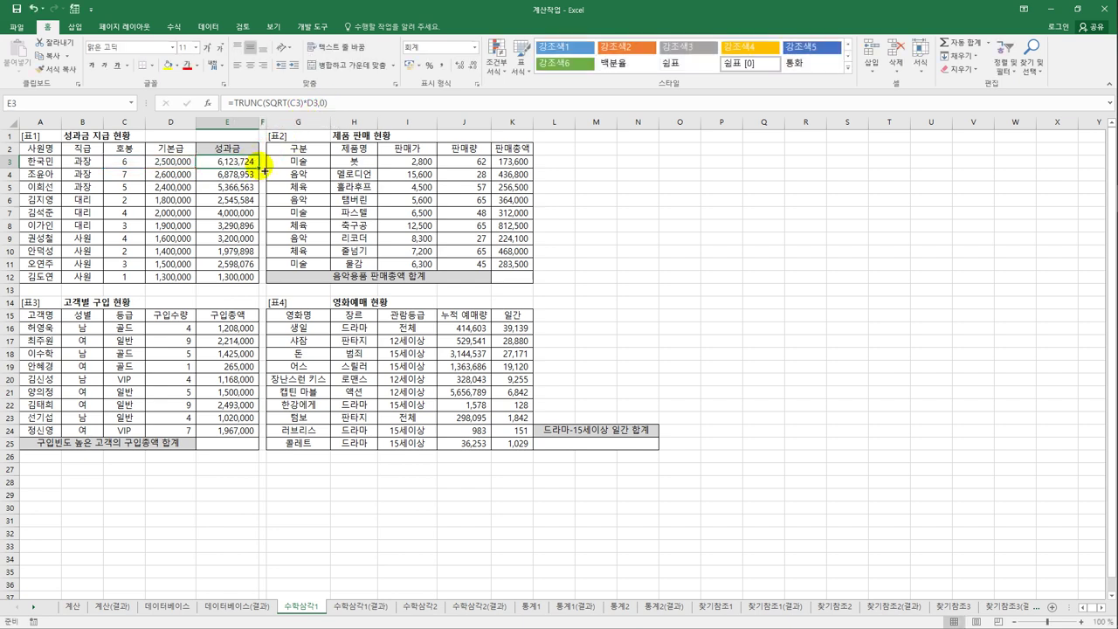
pyautogui.moveTo(259, 167); pyautogui.dragTo(262, 280)
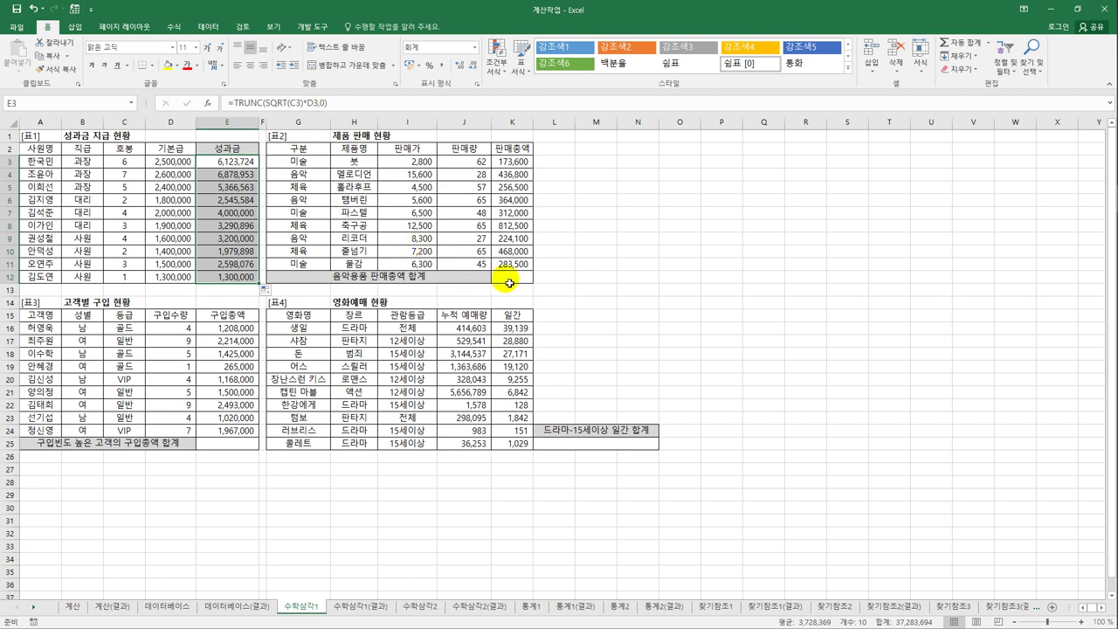
# Examine the 음악 rows of table 2 and check the sum of their 판매총액 values in K4, K6 and K9
pyautogui.click(509, 279)
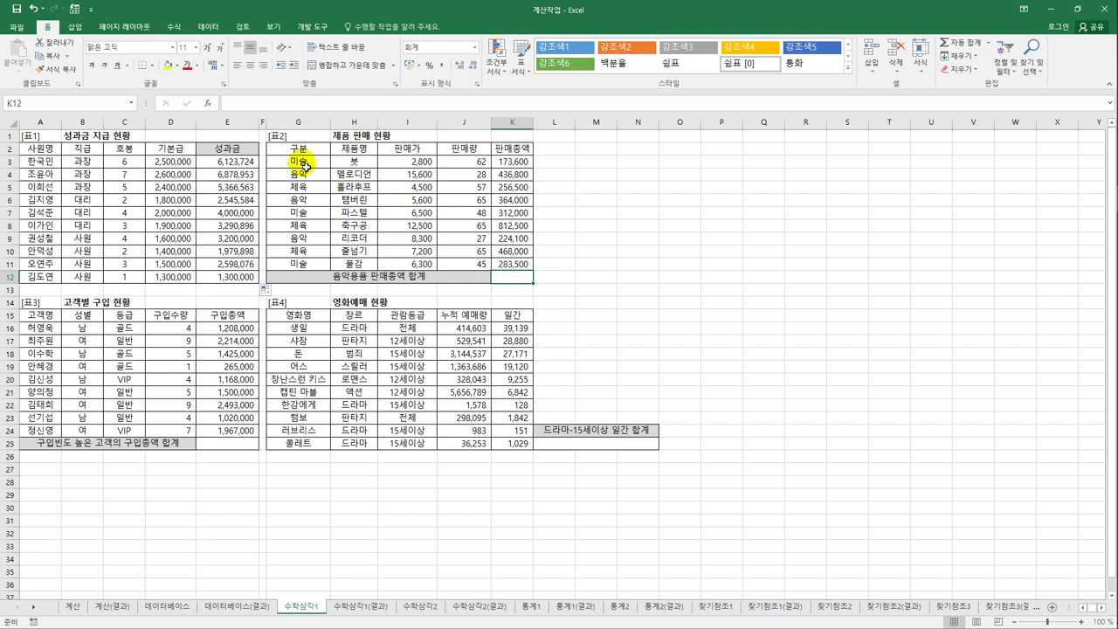
pyautogui.moveTo(298, 161); pyautogui.dragTo(300, 266)
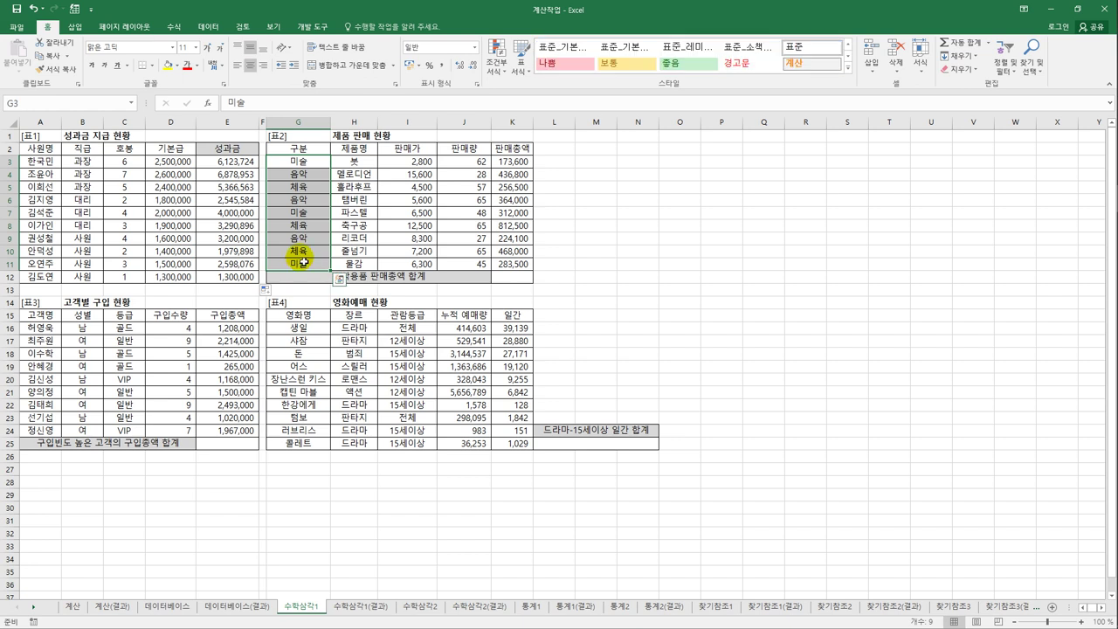
pyautogui.click(300, 175)
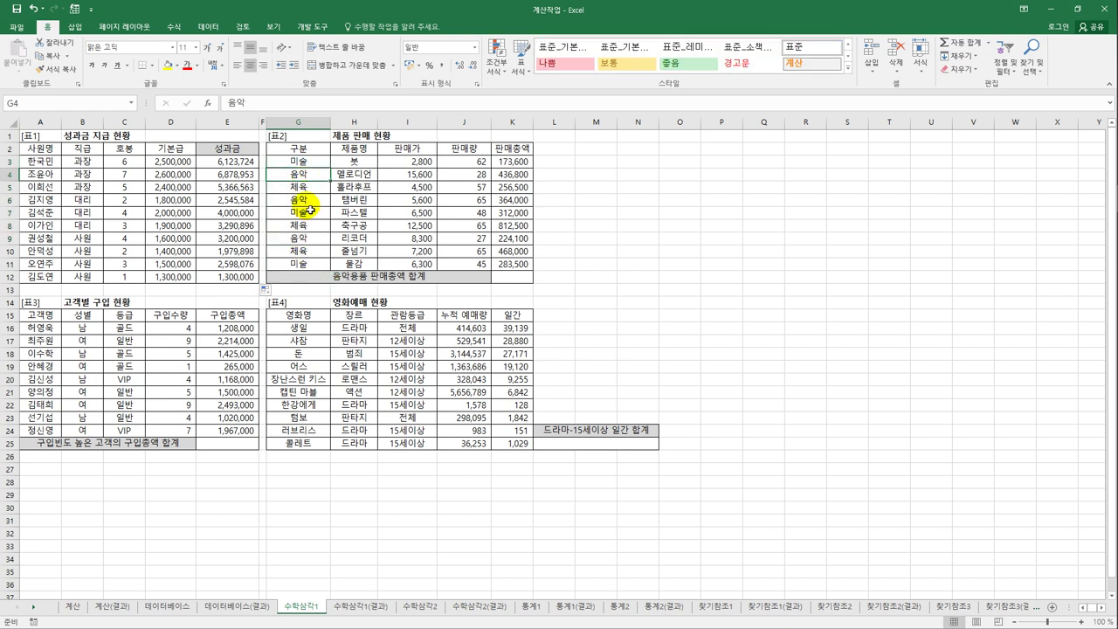
pyautogui.click(310, 205)
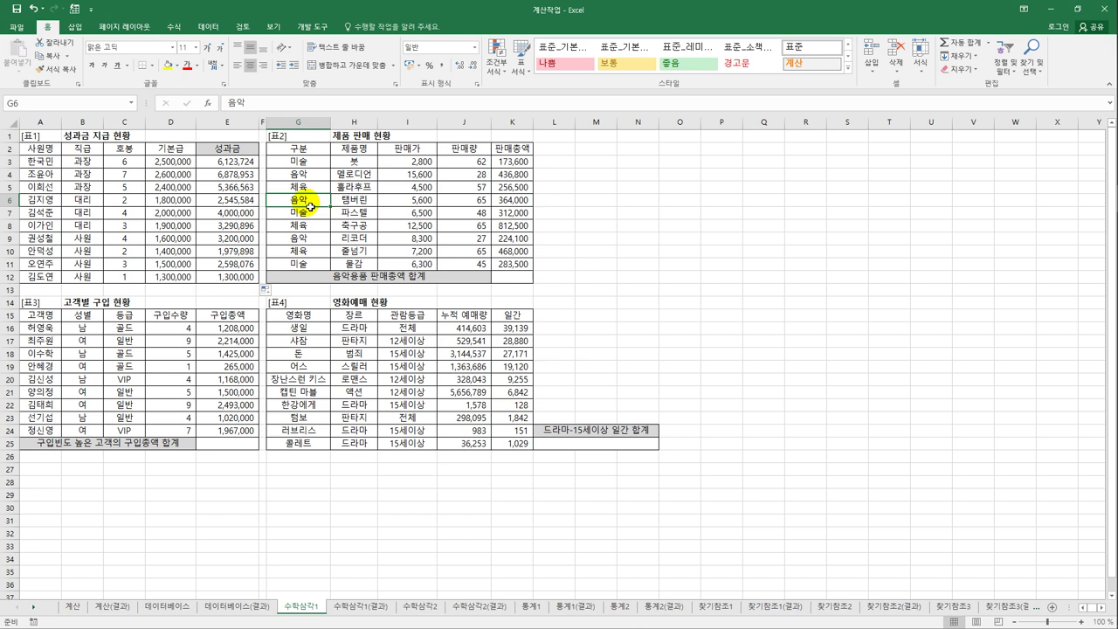
pyautogui.click(505, 201)
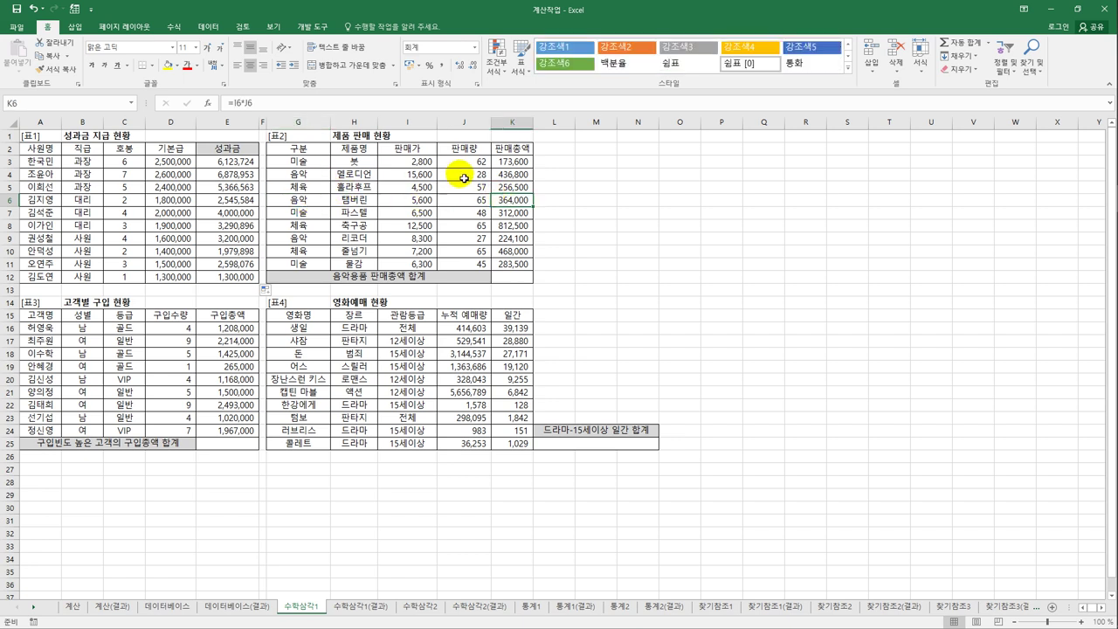
pyautogui.click(510, 176)
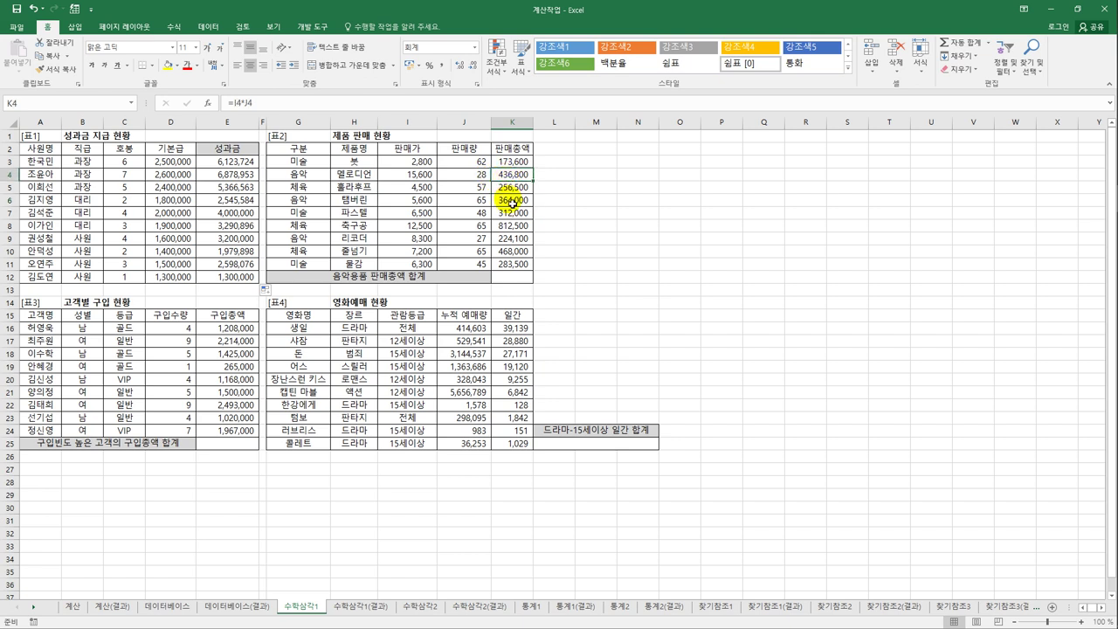
pyautogui.keyDown('ctrl'); pyautogui.click(511, 200); pyautogui.keyUp('ctrl')
pyautogui.keyDown('ctrl'); pyautogui.click(515, 238); pyautogui.keyUp('ctrl')
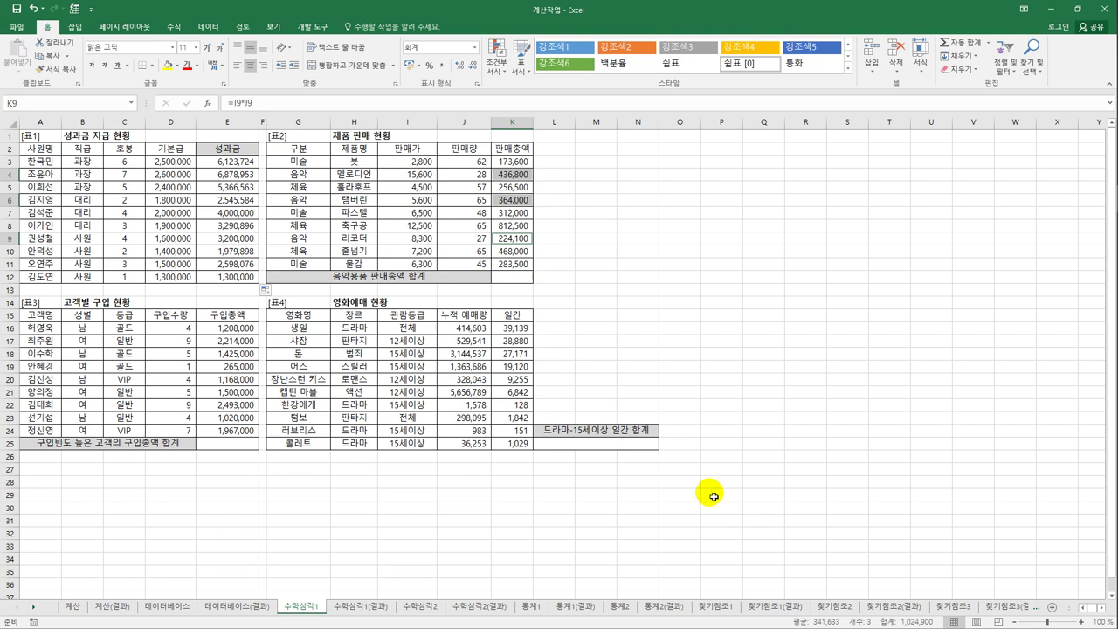
# Enter =SUMIF(G3:G11,"음악",K3:K11) in K12 to total the 판매총액 of the 음악 products
pyautogui.click(512, 278)
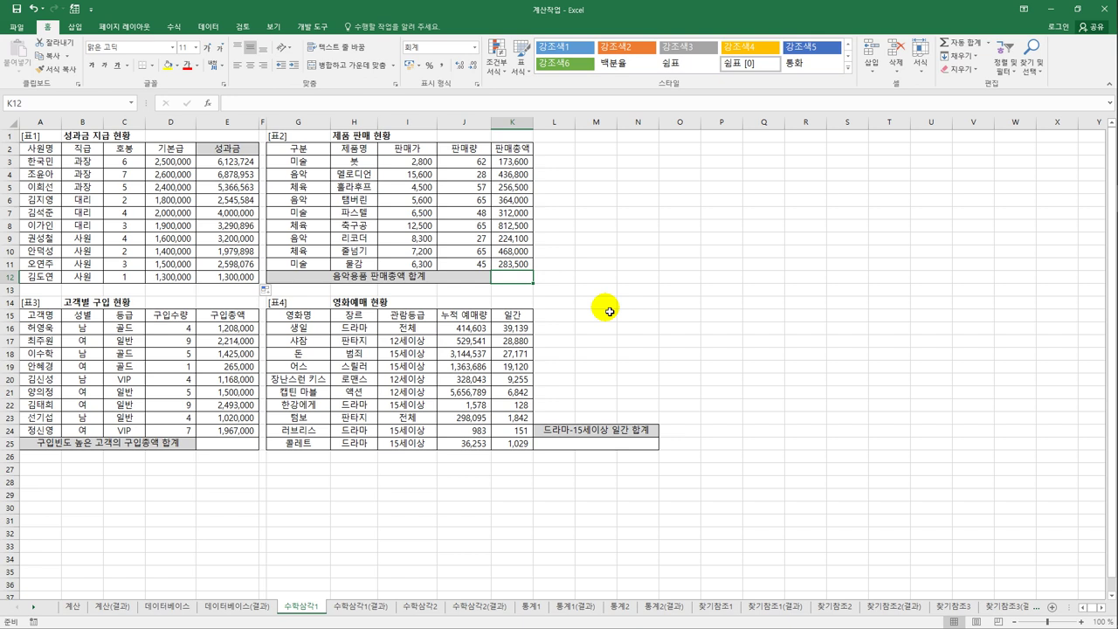
pyautogui.write('=su')
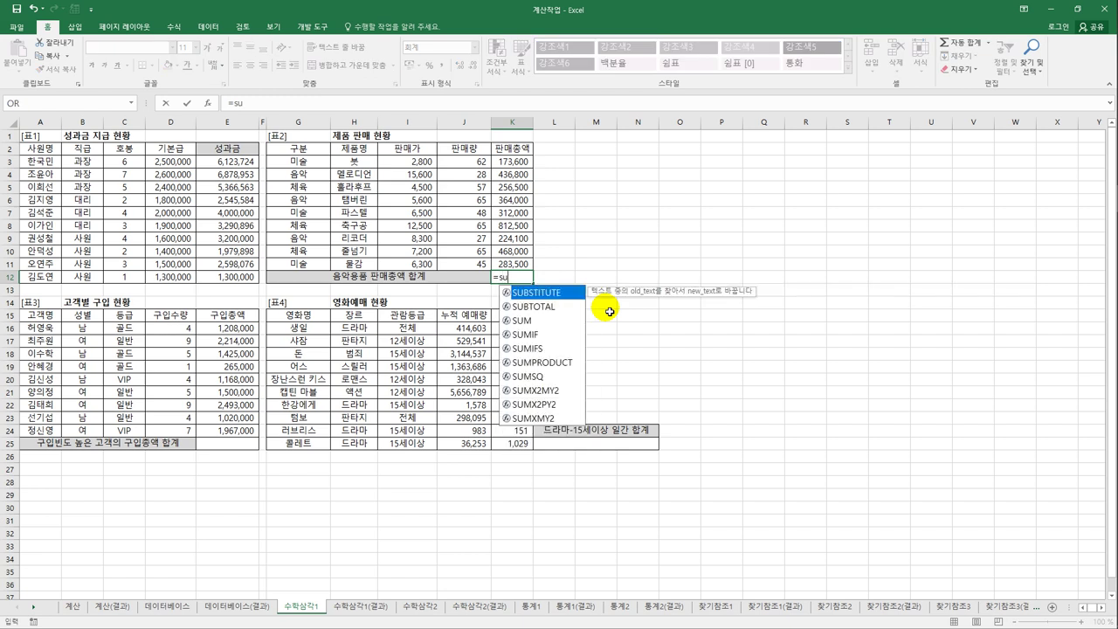
pyautogui.click(528, 334)
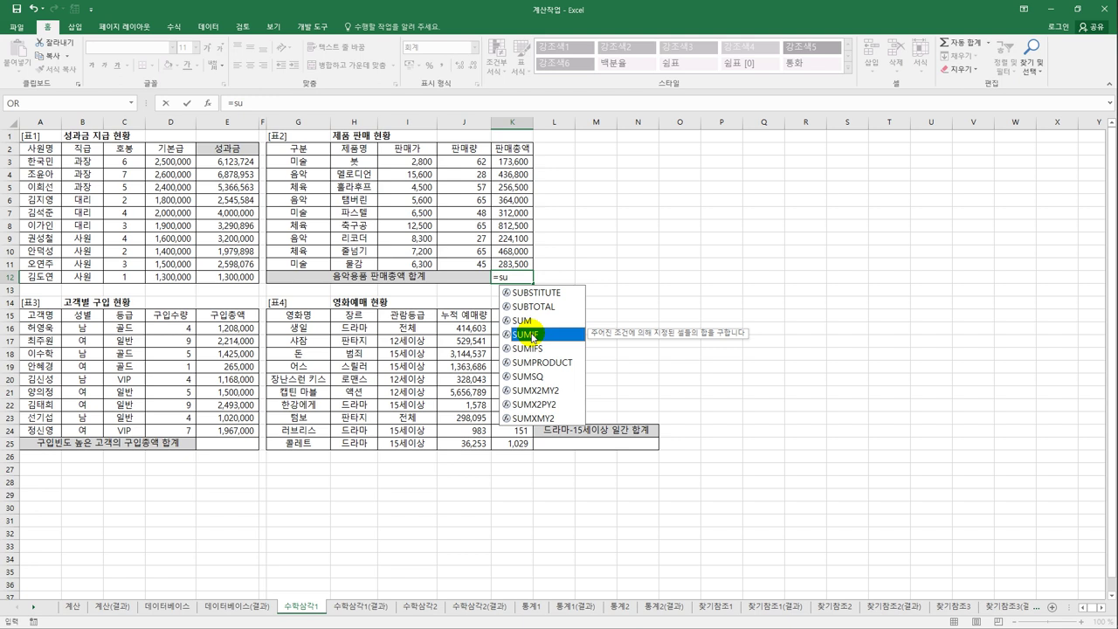
pyautogui.doubleClick(532, 334)
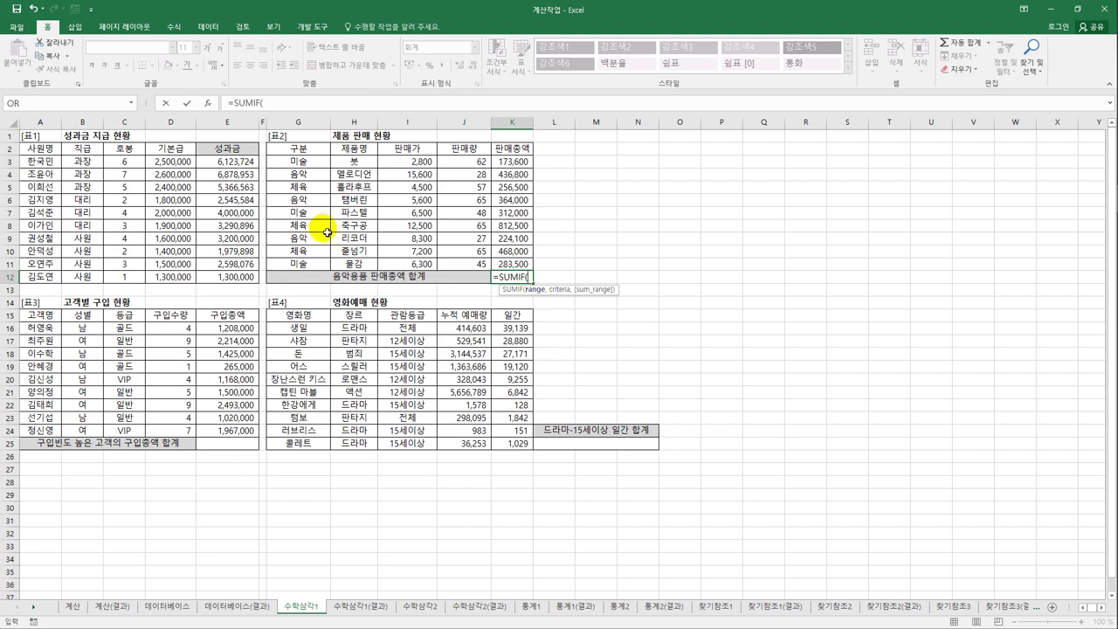
pyautogui.moveTo(301, 161); pyautogui.dragTo(306, 265)
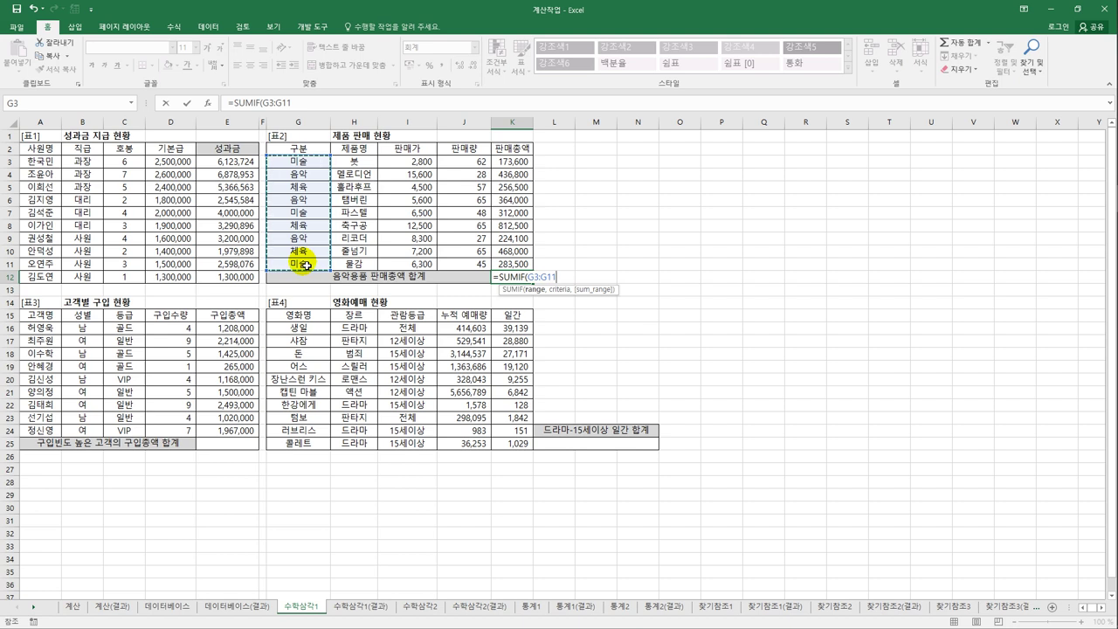
pyautogui.write(',')
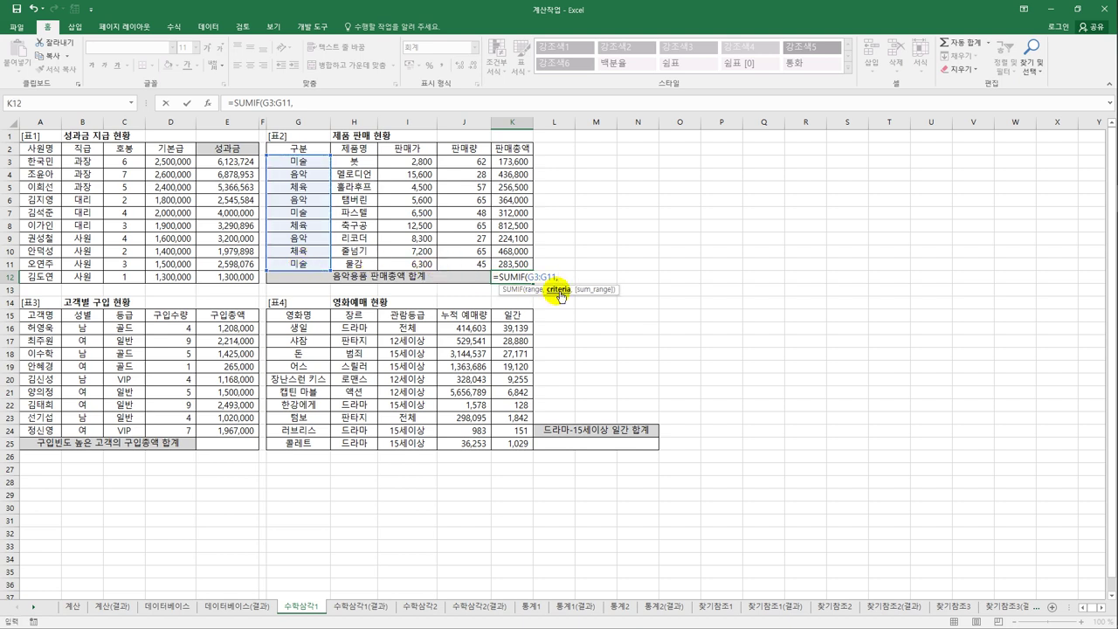
pyautogui.write('"')
pyautogui.write('음아')
pyautogui.write('",')
pyautogui.moveTo(511, 162); pyautogui.dragTo(521, 265)
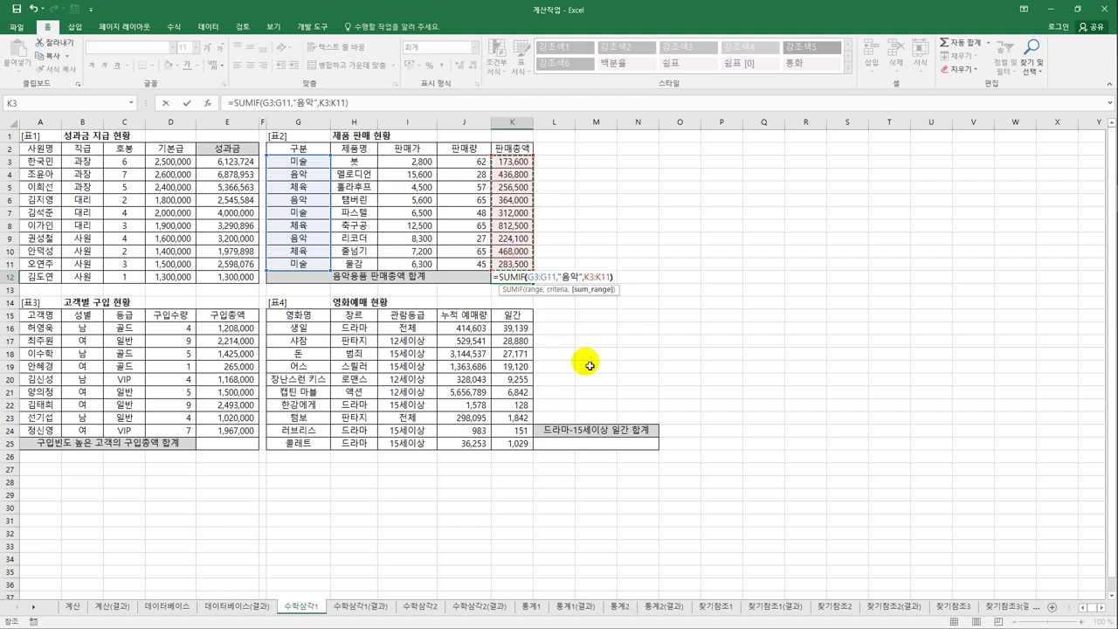
pyautogui.write(')')
pyautogui.press('Return')
pyautogui.press('Up')
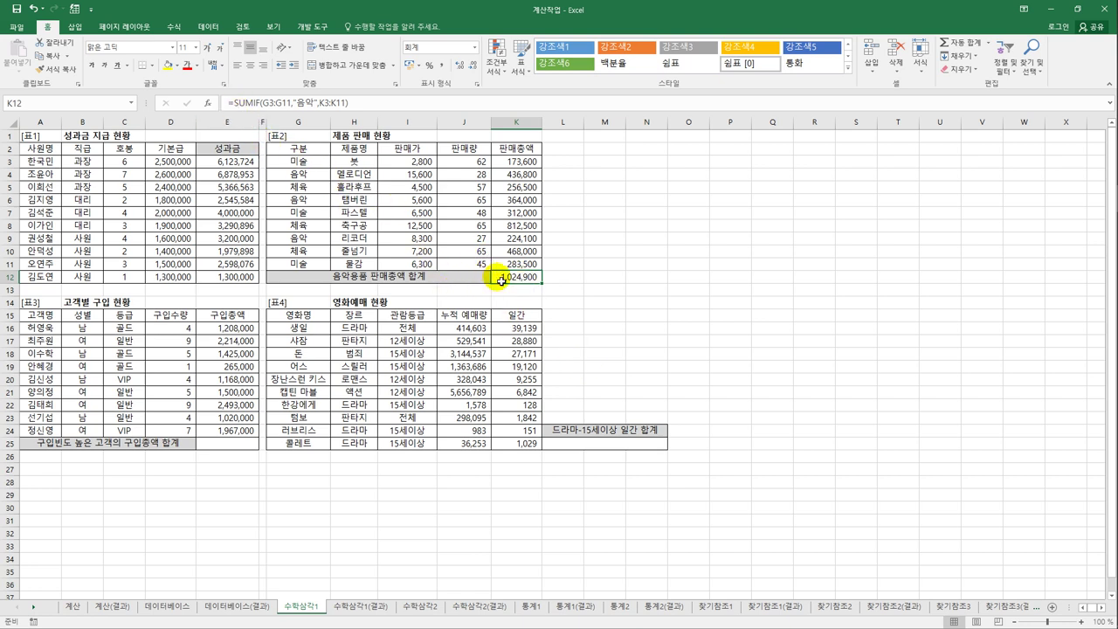
# Round the K12 total up to the thousands by changing its formula to =ROUNDUP(SUMIF(G3:G11,"음악",K3:K11),-3)
pyautogui.click(240, 107)
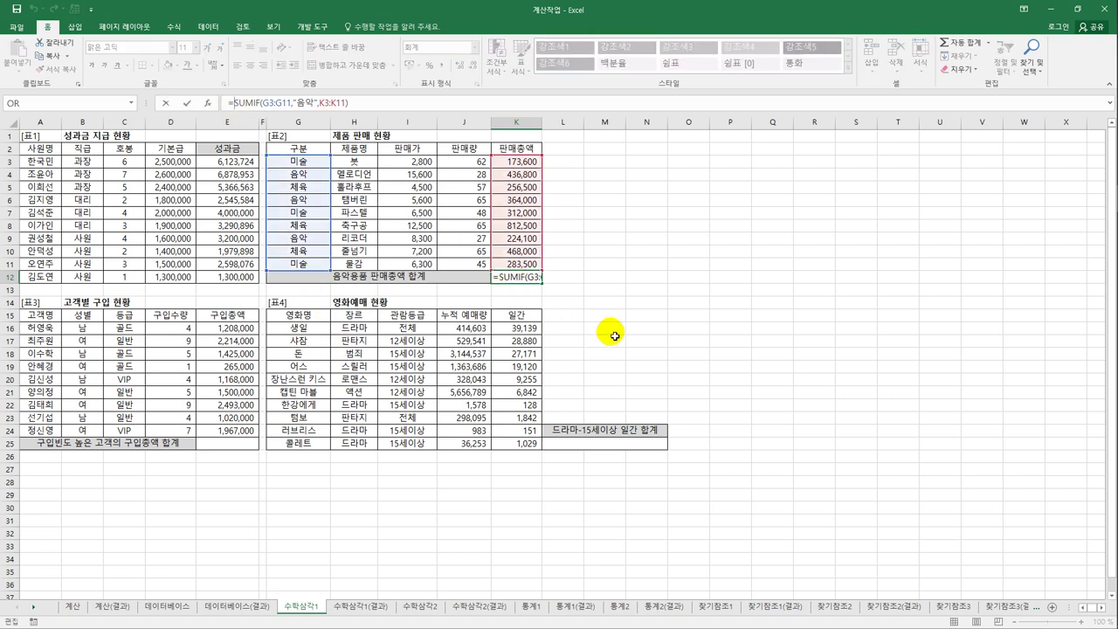
pyautogui.write('r')
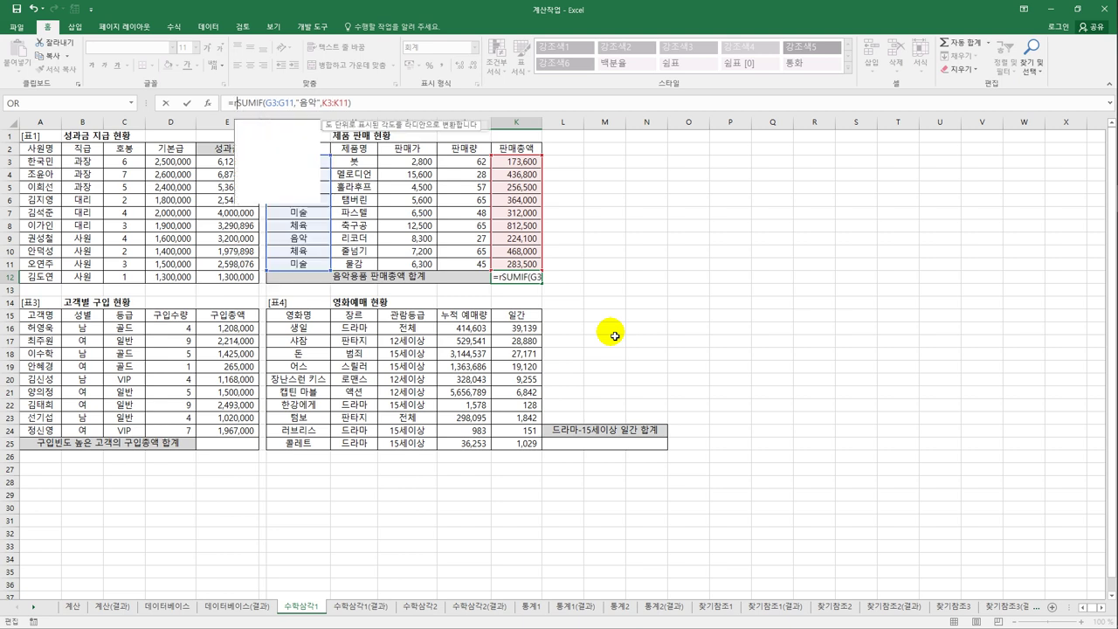
pyautogui.write('ou')
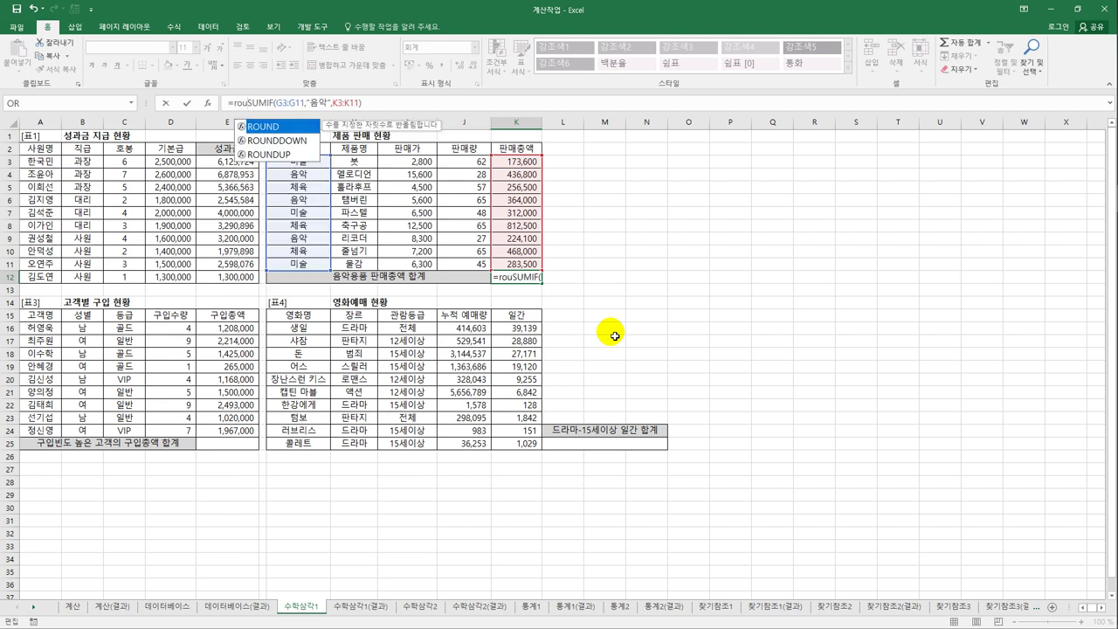
pyautogui.press('Down')
pyautogui.press('Down')
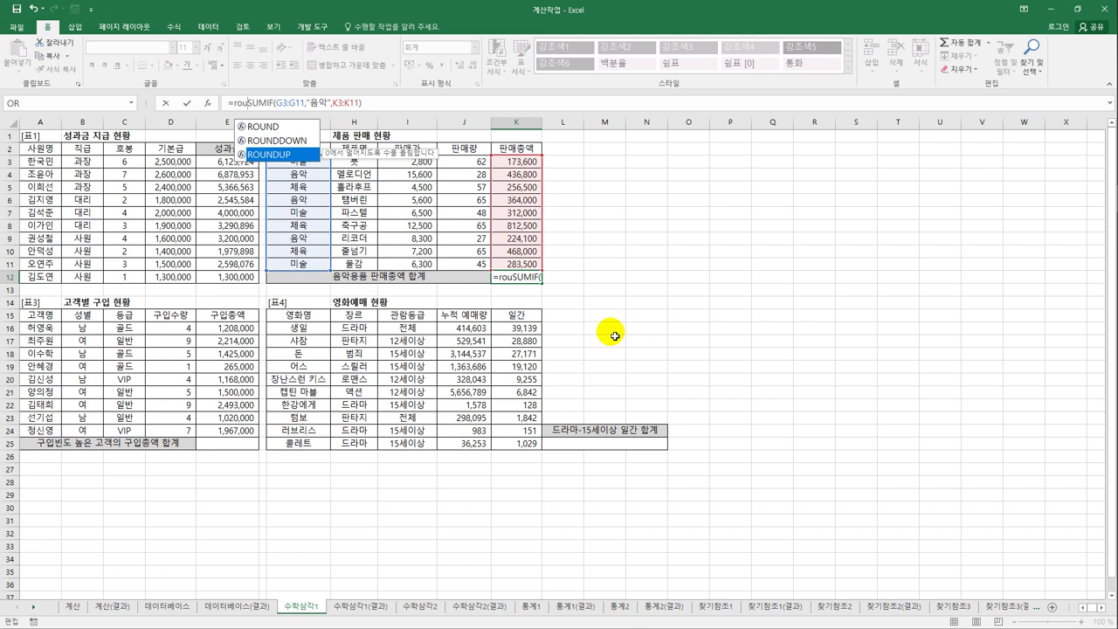
pyautogui.press('Tab')
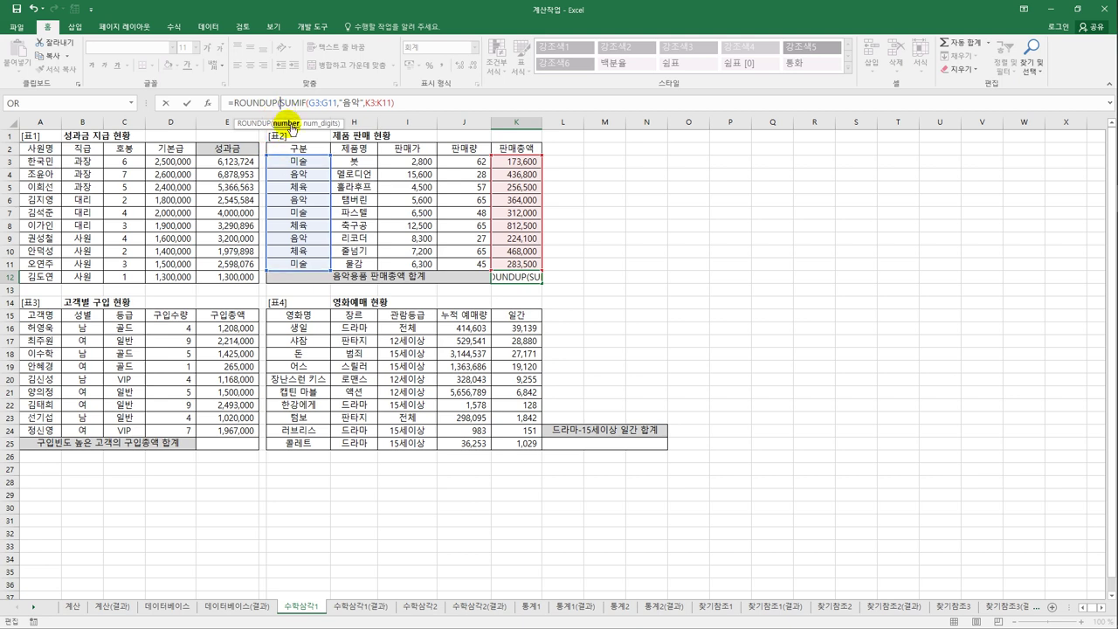
pyautogui.click(414, 110)
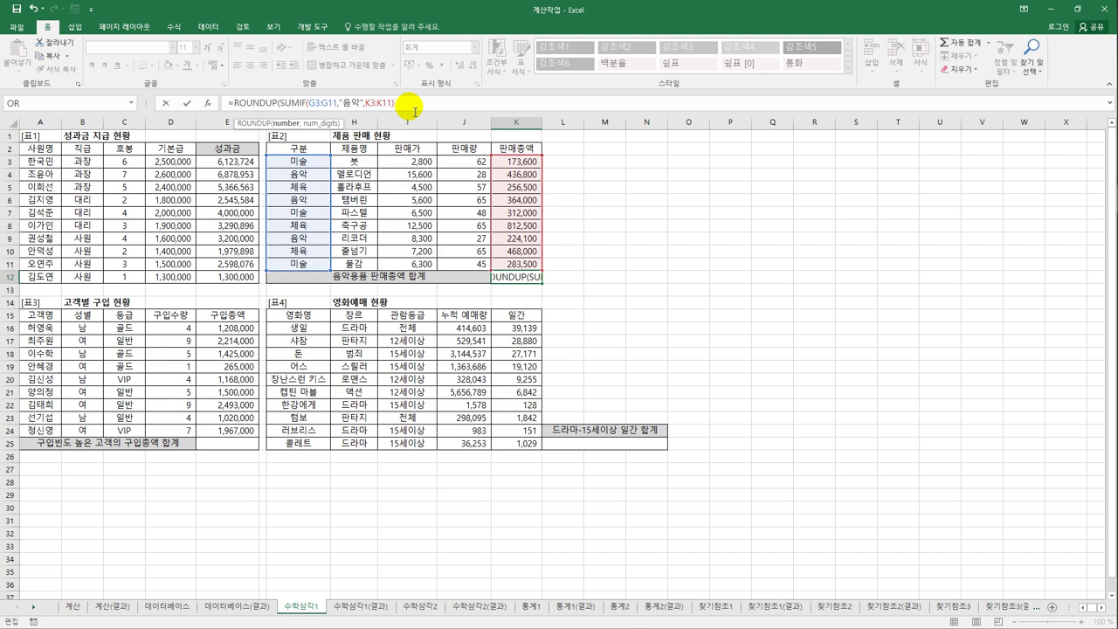
pyautogui.write(',')
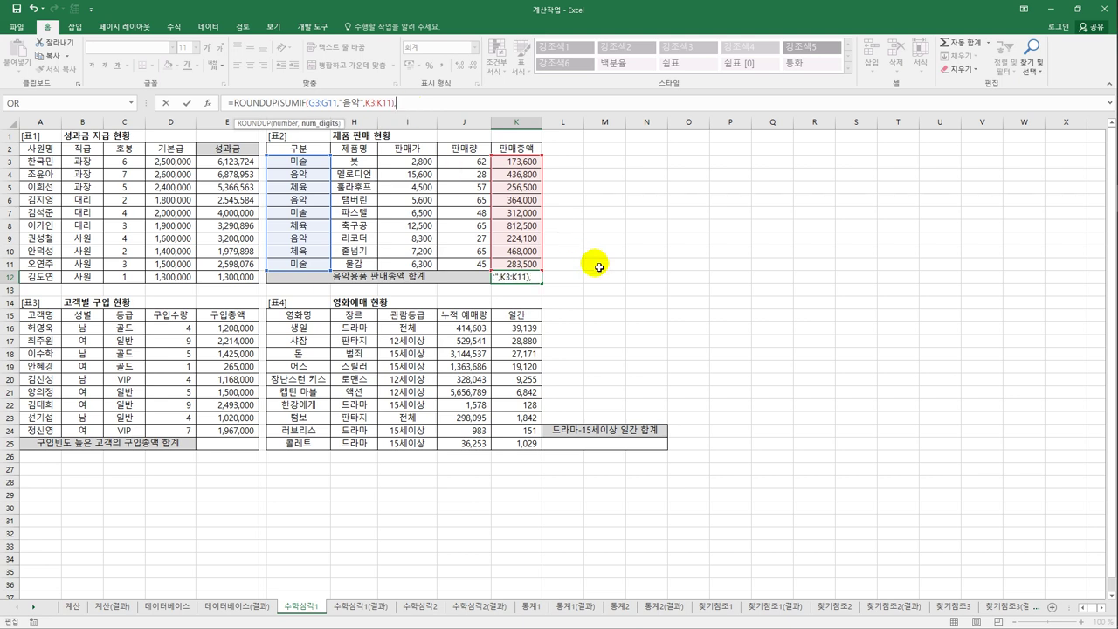
pyautogui.write('-1')
pyautogui.press('BackSpace')
pyautogui.write('2')
pyautogui.press('BackSpace')
pyautogui.write('3)')
pyautogui.press('Return')
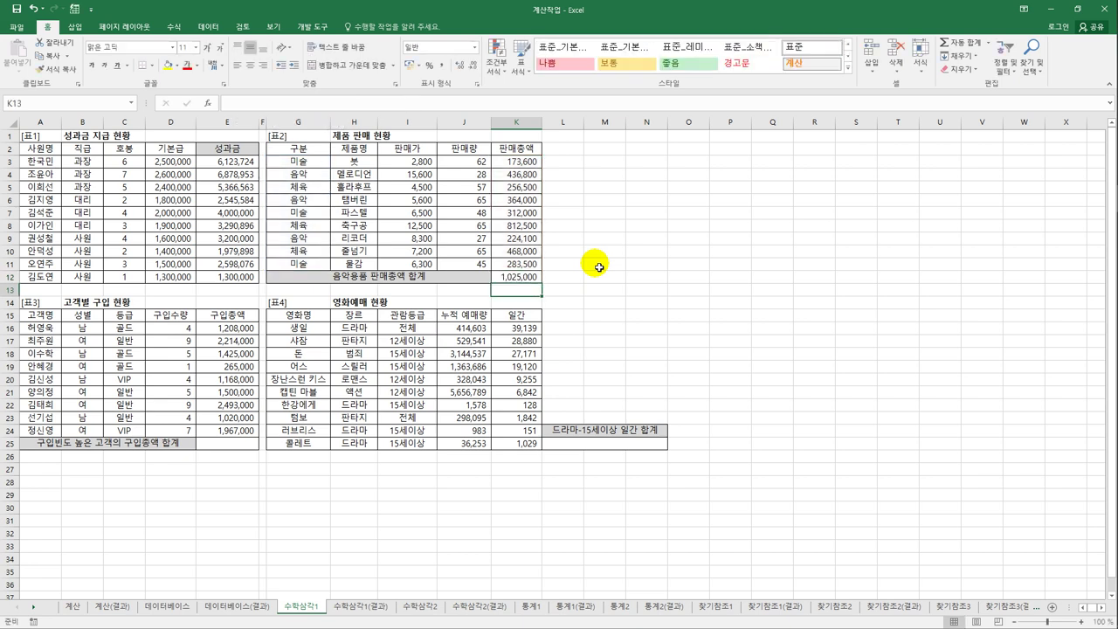
pyautogui.click(533, 281)
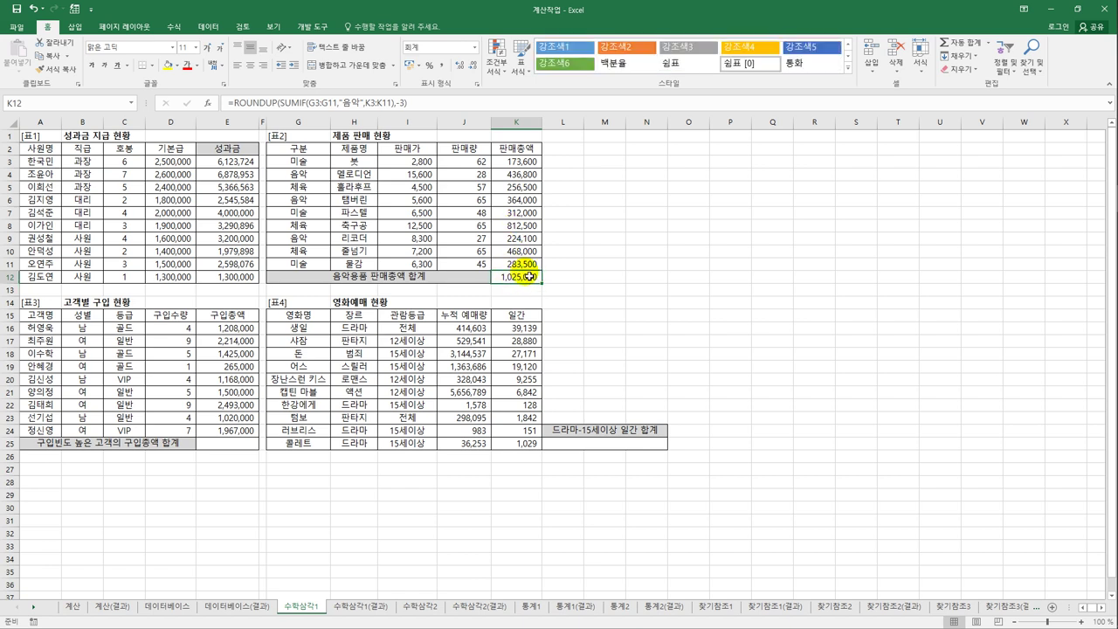
# Examine the 구입수량 values in D16:D24 of table 3 that determine the high-frequency customers' total for E25
pyautogui.click(231, 445)
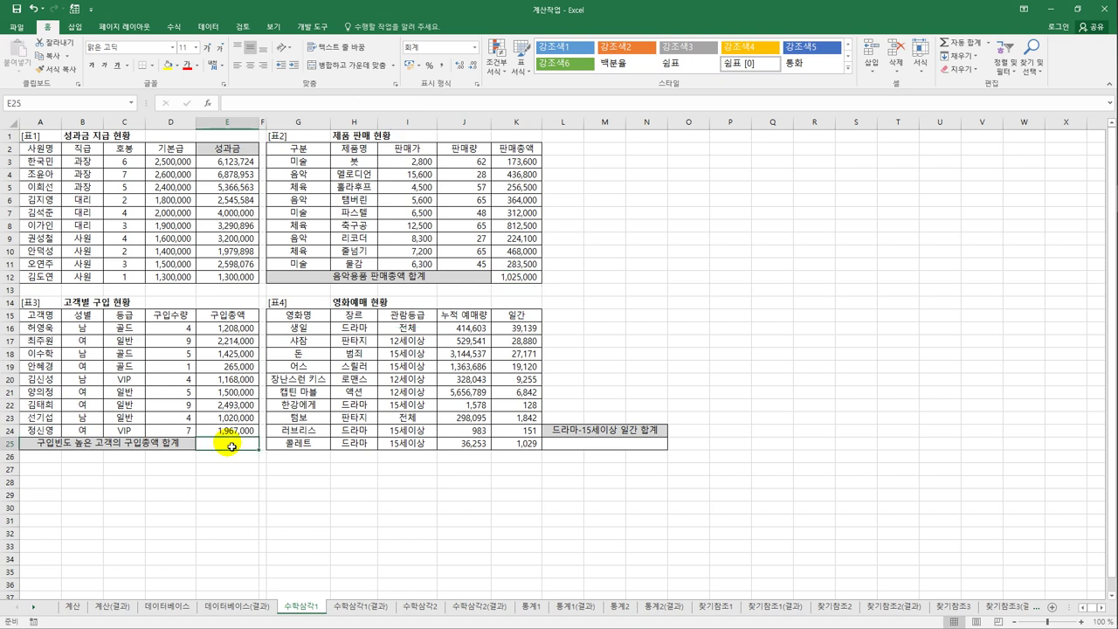
pyautogui.moveTo(162, 335); pyautogui.dragTo(168, 428)
pyautogui.click(168, 427)
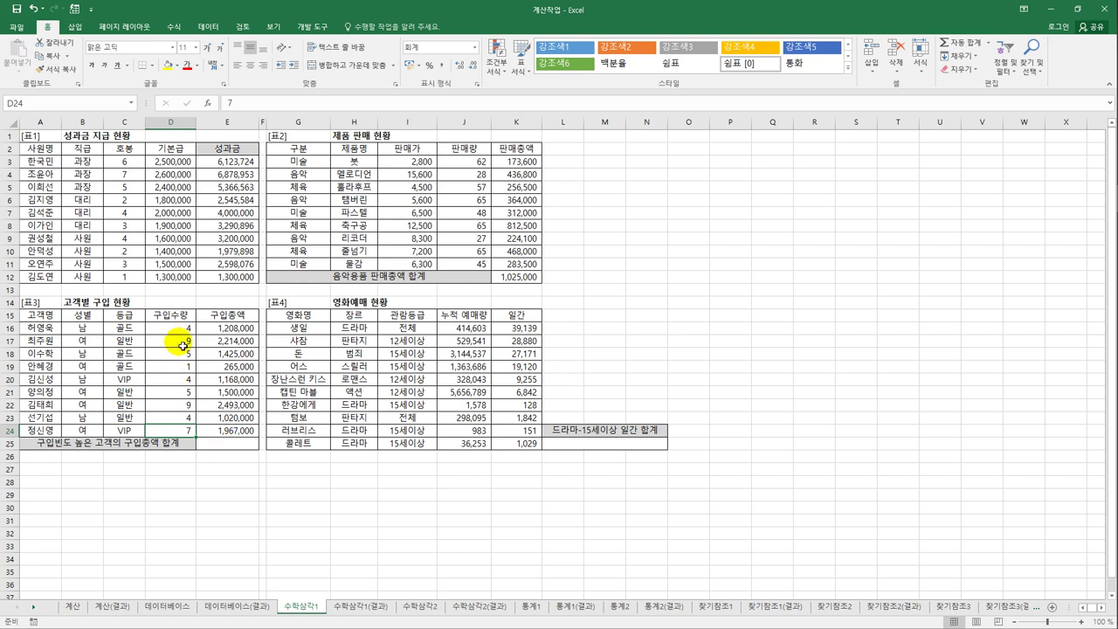
pyautogui.moveTo(170, 328); pyautogui.dragTo(178, 434)
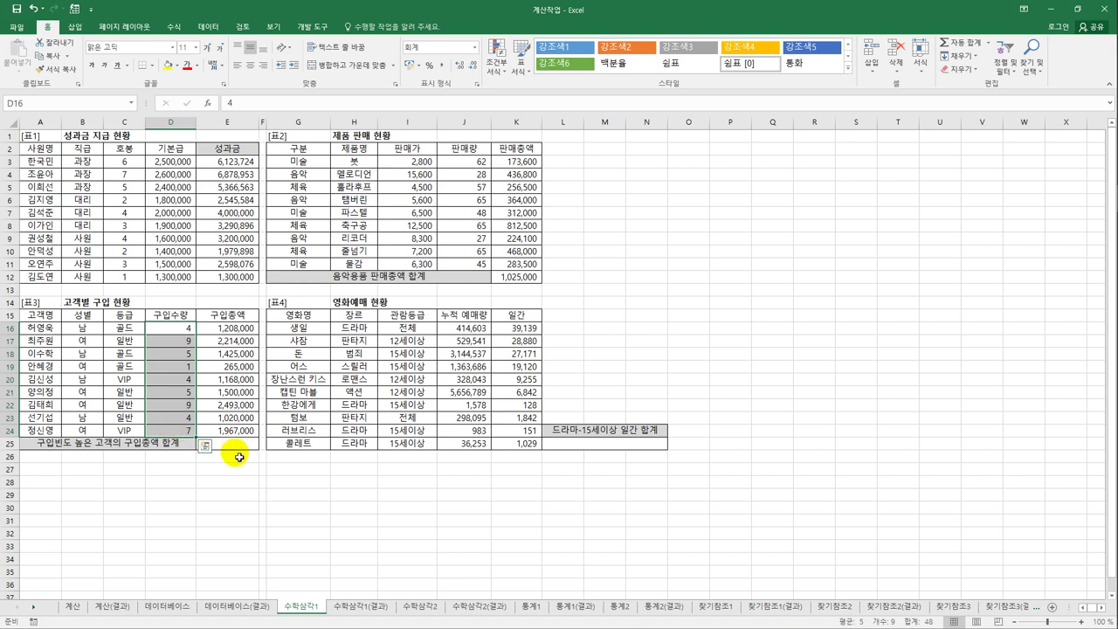
# Compare how often the 구입수량 values 9, 5 and 4 occur in table 3
pyautogui.click(189, 407)
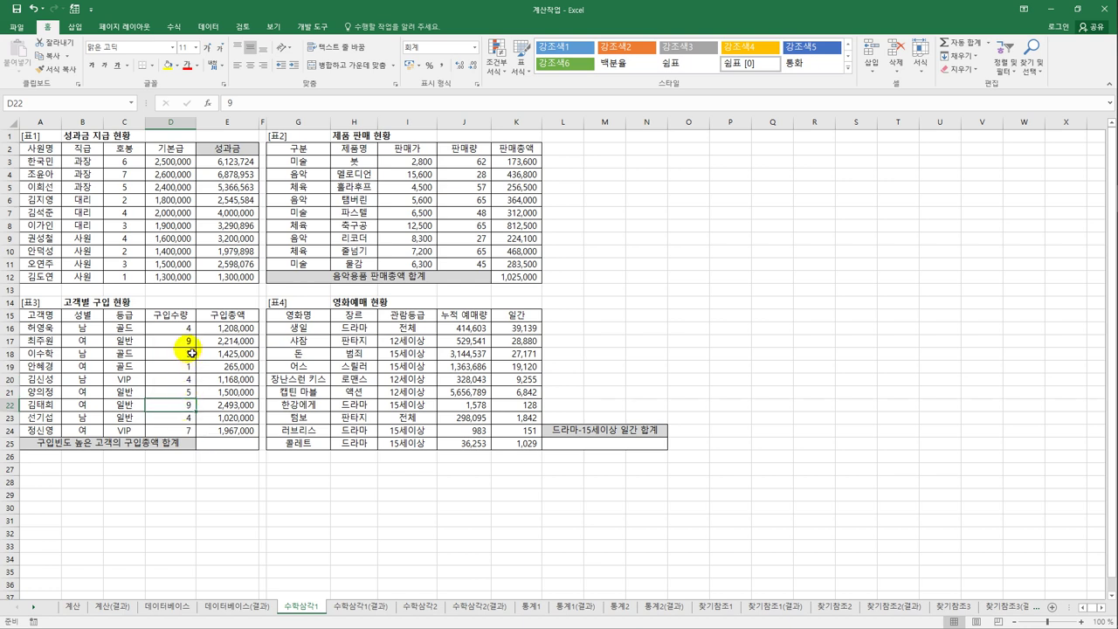
pyautogui.keyDown('ctrl'); pyautogui.click(170, 341); pyautogui.keyUp('ctrl')
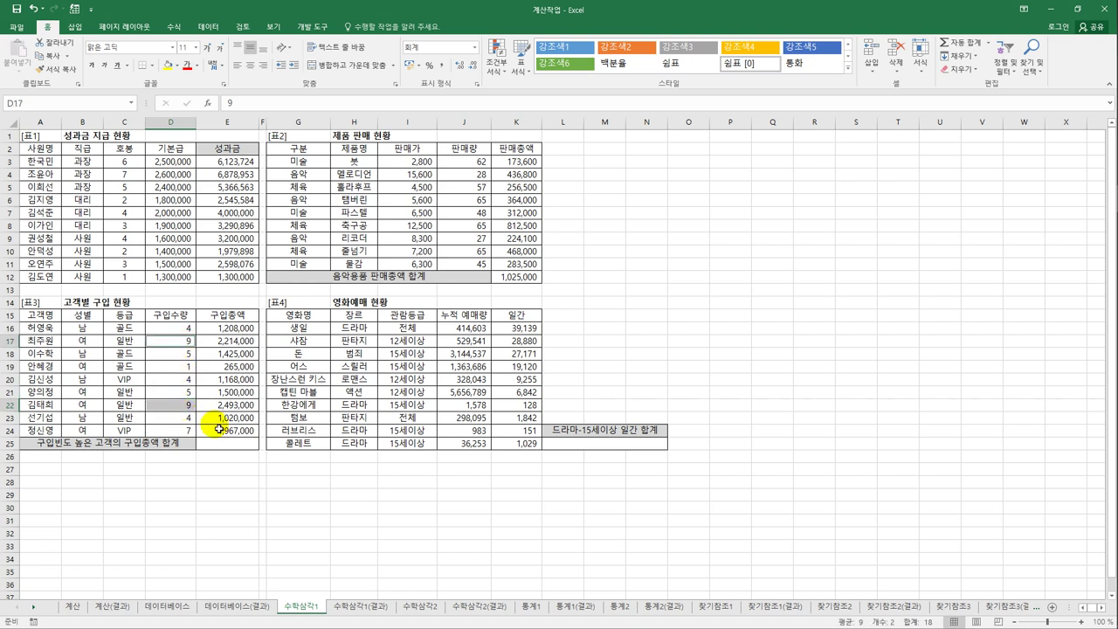
pyautogui.click(179, 354)
pyautogui.keyDown('ctrl'); pyautogui.click(179, 392); pyautogui.keyUp('ctrl')
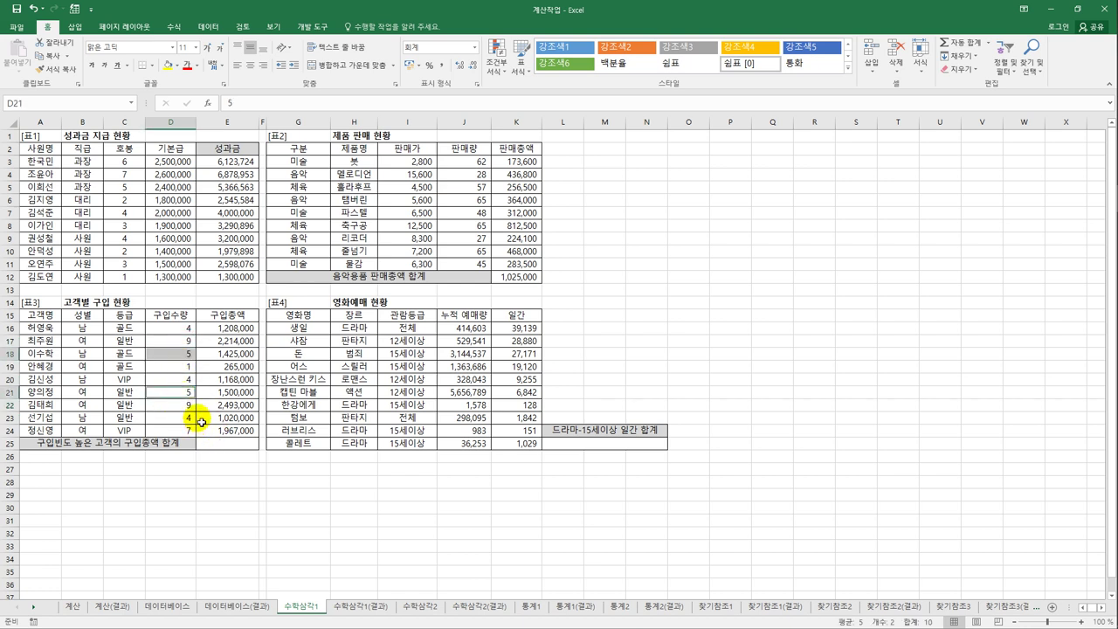
pyautogui.click(187, 328)
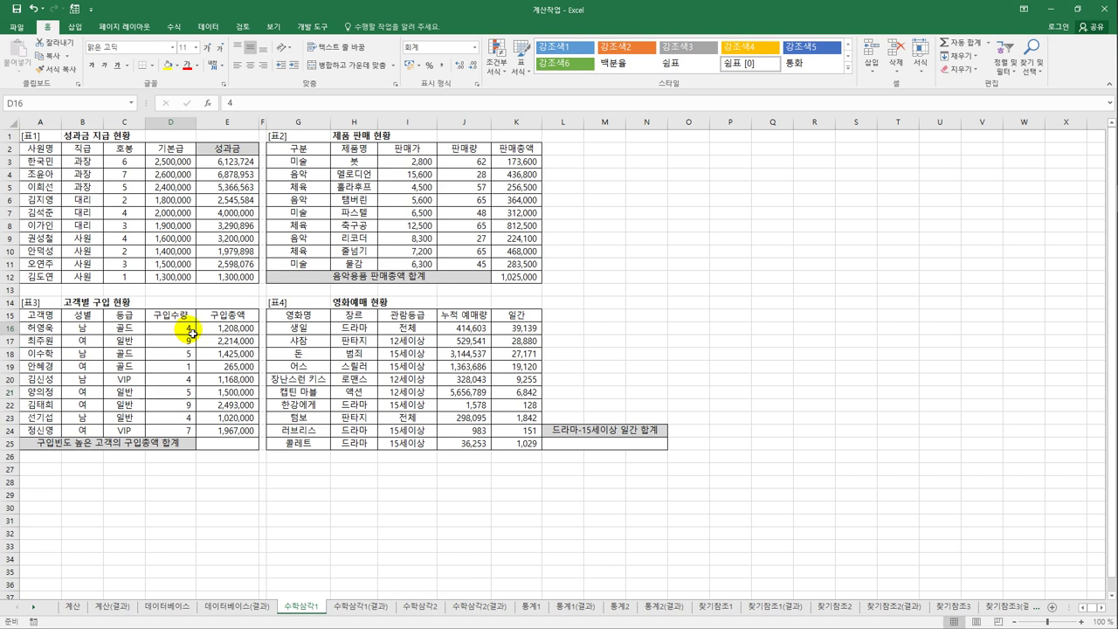
pyautogui.keyDown('ctrl'); pyautogui.click(187, 379); pyautogui.keyUp('ctrl')
pyautogui.keyDown('ctrl'); pyautogui.click(186, 418); pyautogui.keyUp('ctrl')
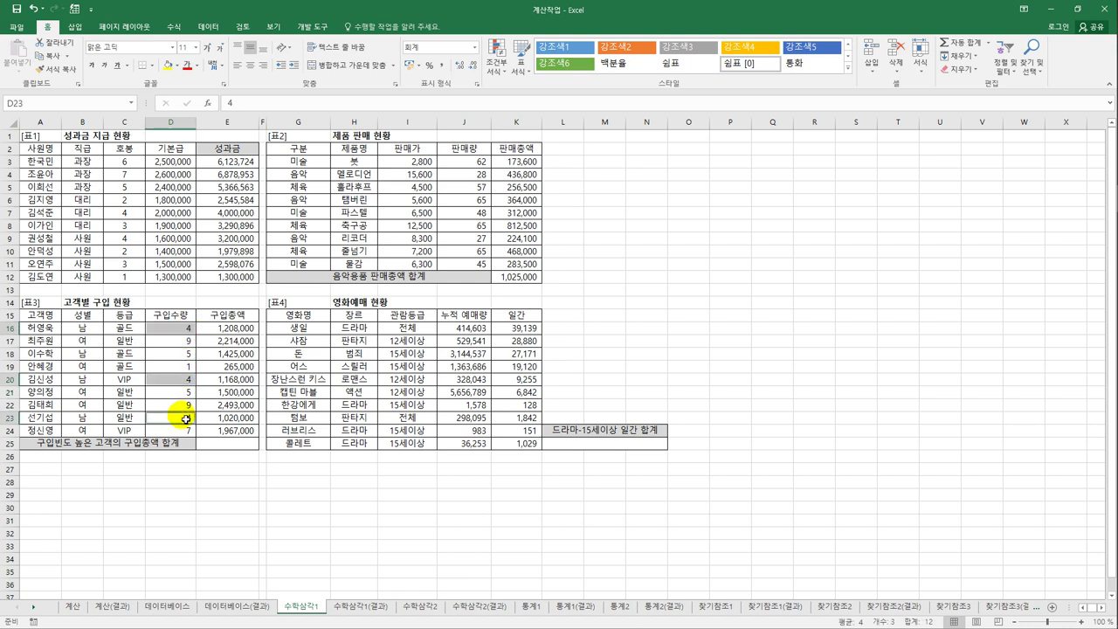
# Enter =MODE(D16:D24) in E25 to find the most frequent 구입수량 in table 3
pyautogui.click(237, 449)
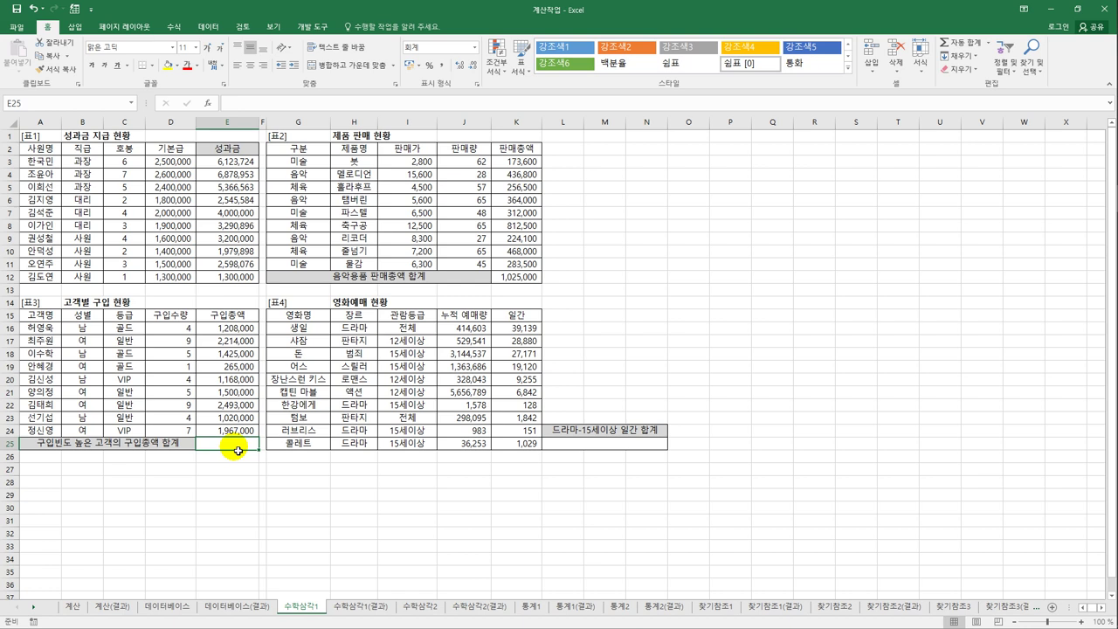
pyautogui.write('=')
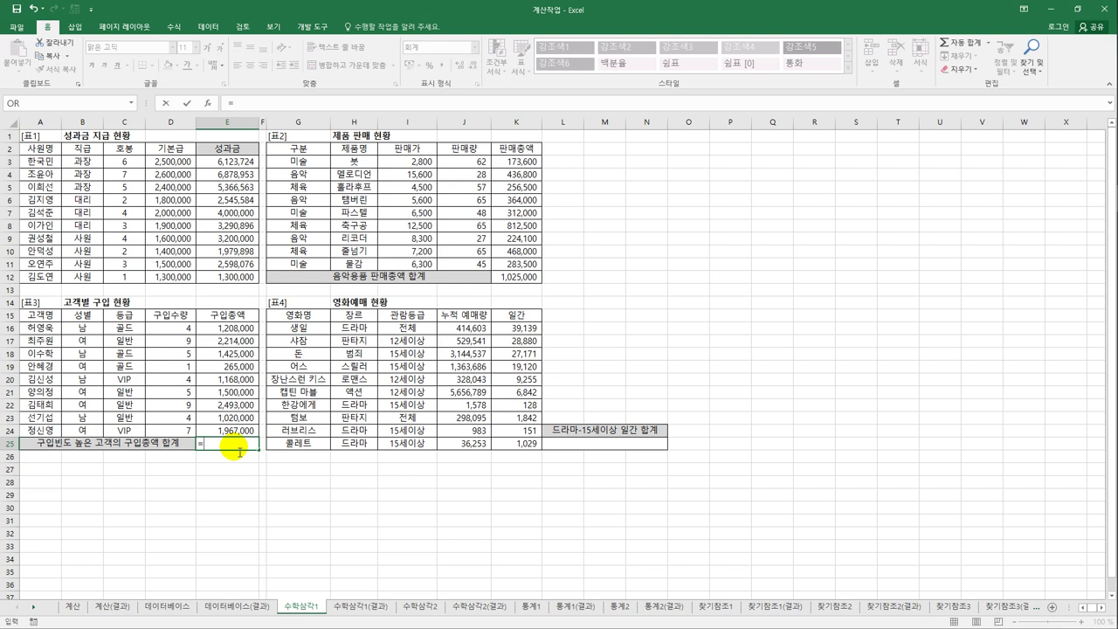
pyautogui.write('mo')
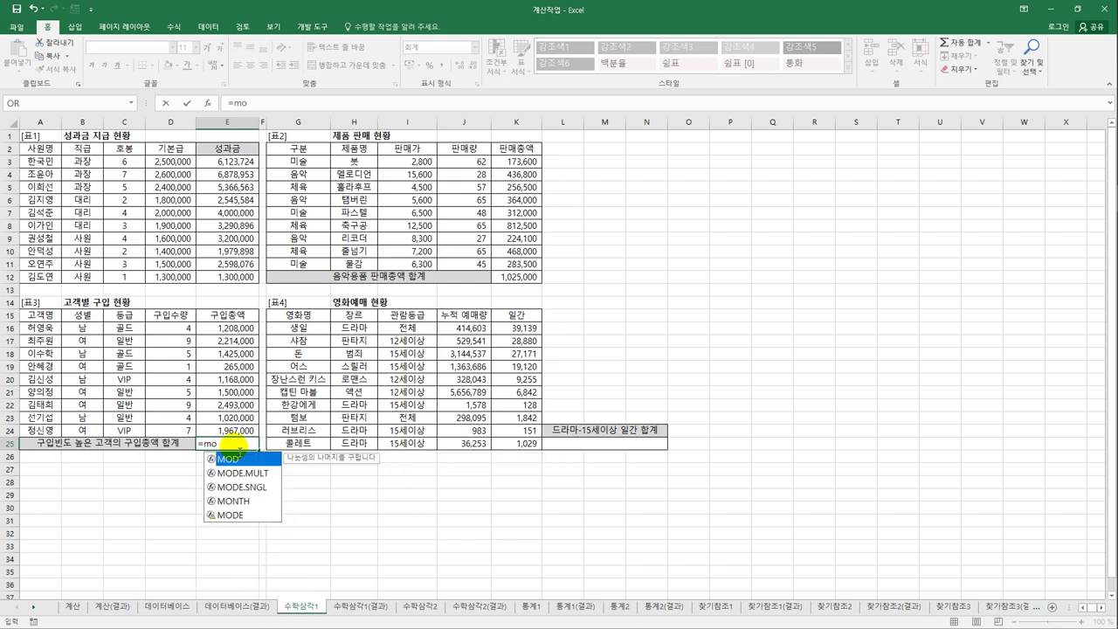
pyautogui.write('de')
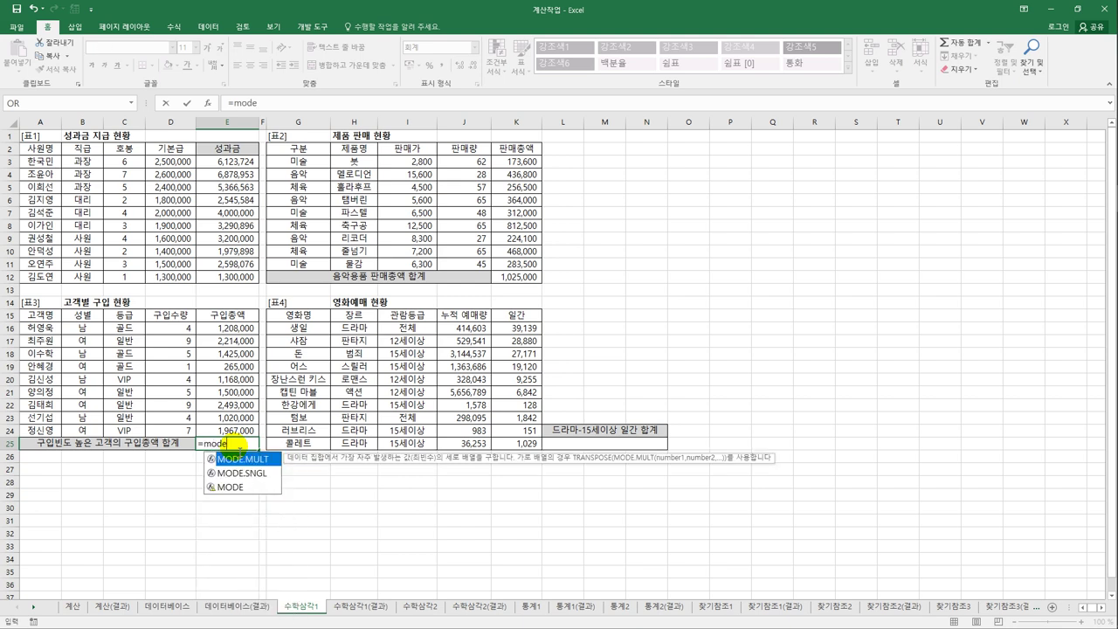
pyautogui.click(234, 488)
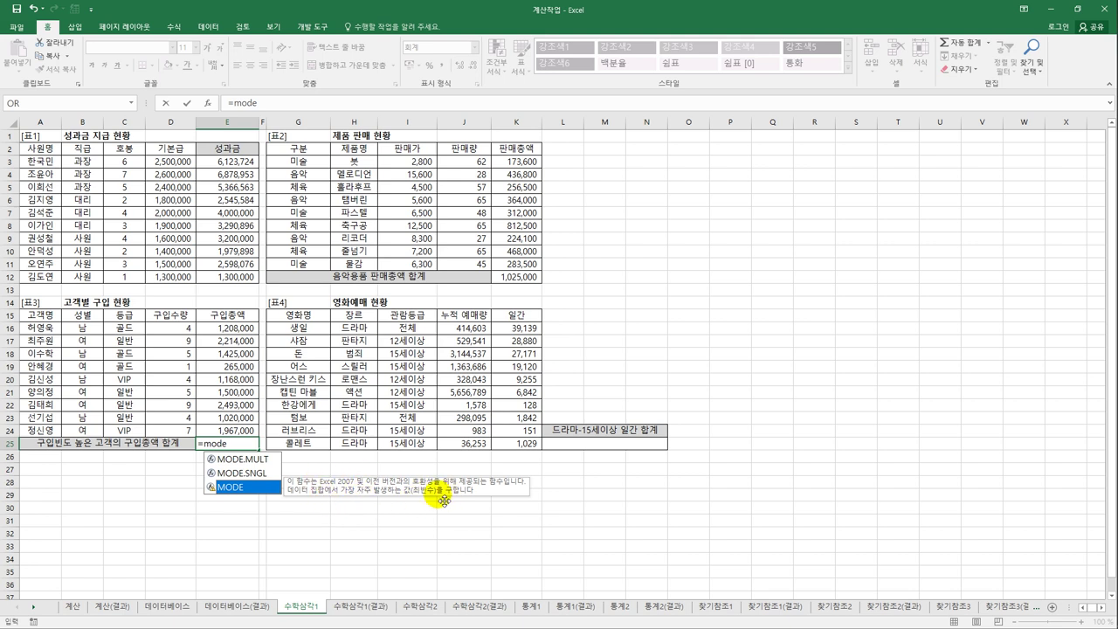
pyautogui.doubleClick(250, 488)
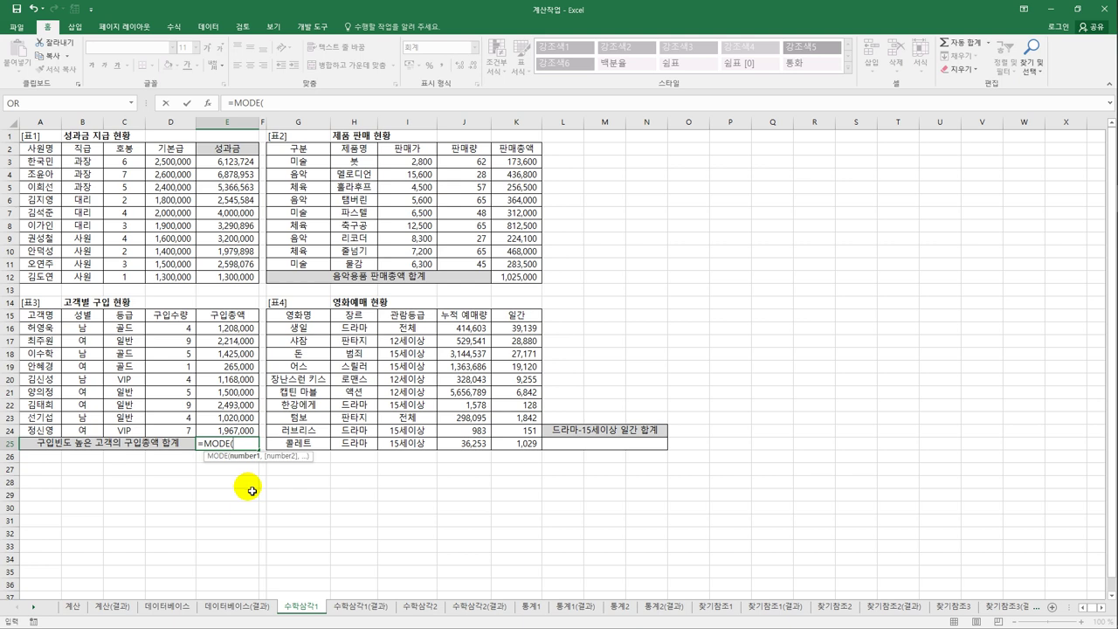
pyautogui.moveTo(180, 326); pyautogui.dragTo(175, 433)
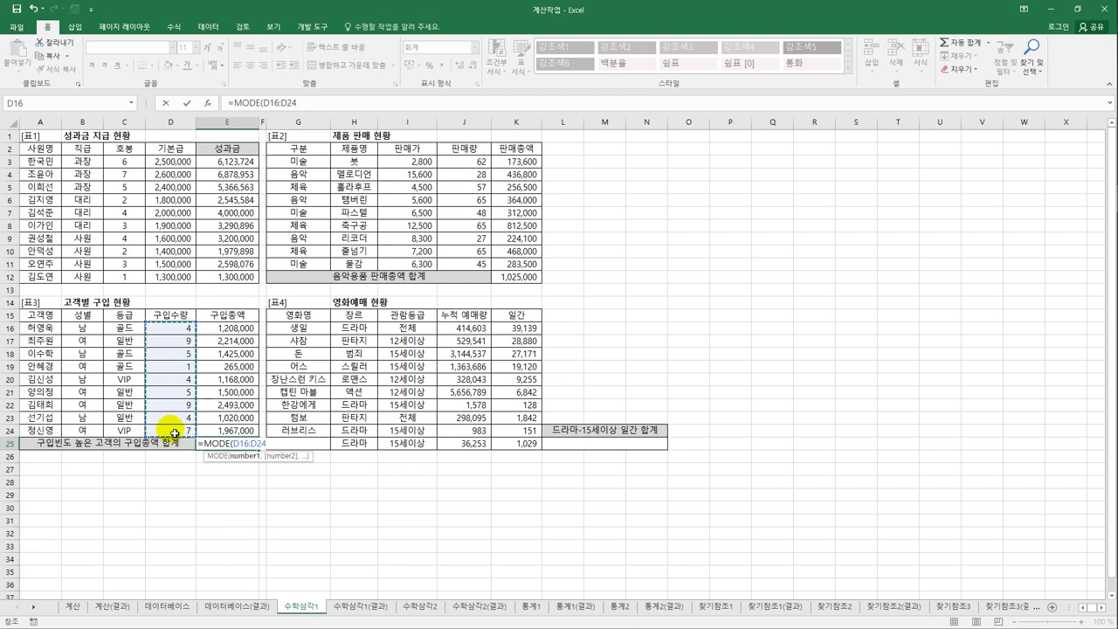
pyautogui.write(')')
pyautogui.hotkey('ctrl', 'Return')
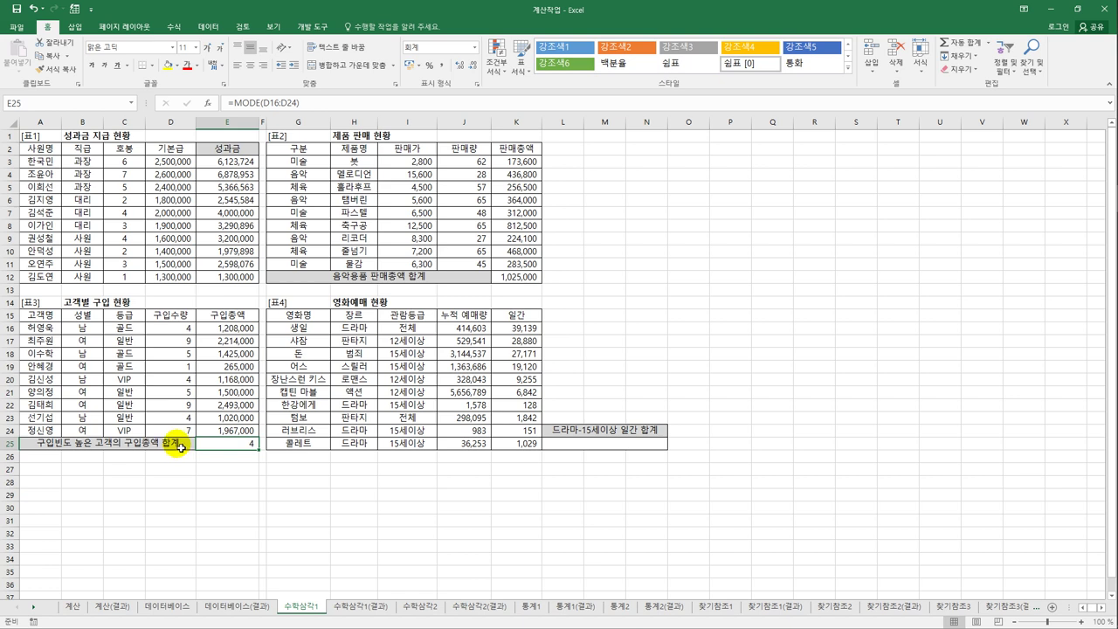
# Check the sum of the 구입총액 values in E16, E20 and E23 for the customers with 구입수량 4
pyautogui.click(225, 330)
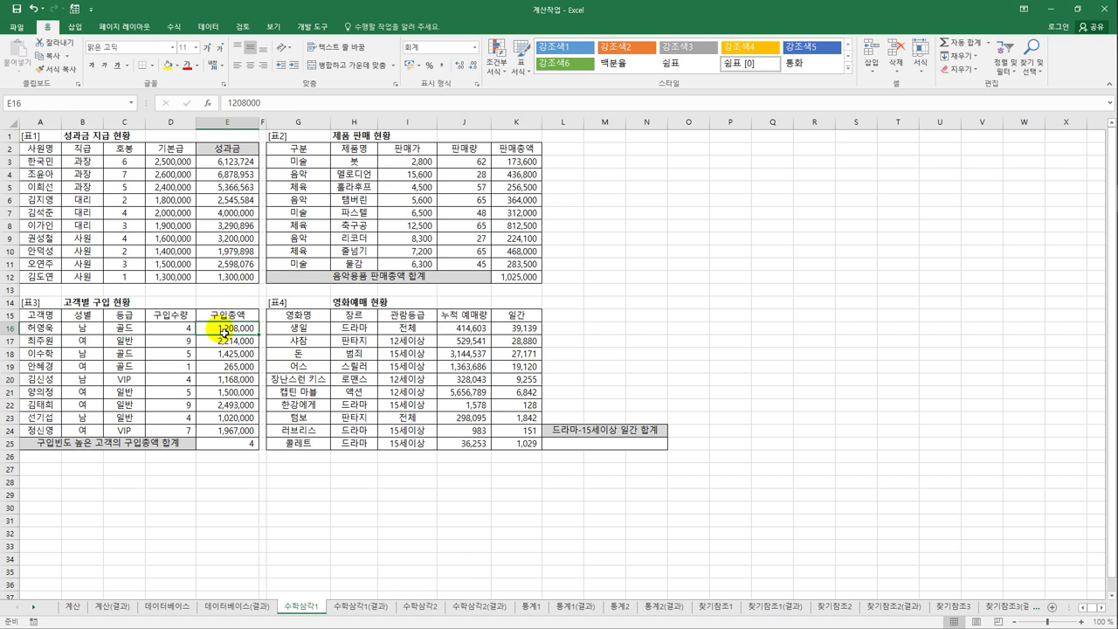
pyautogui.keyDown('ctrl'); pyautogui.click(226, 379); pyautogui.keyUp('ctrl')
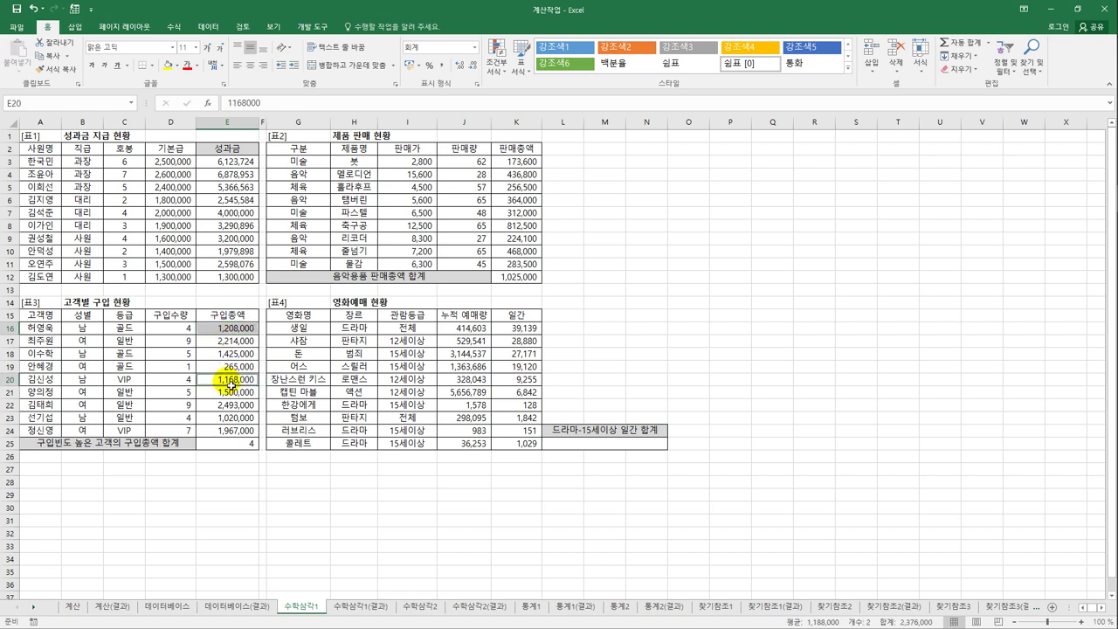
pyautogui.keyDown('ctrl'); pyautogui.click(225, 420); pyautogui.keyUp('ctrl')
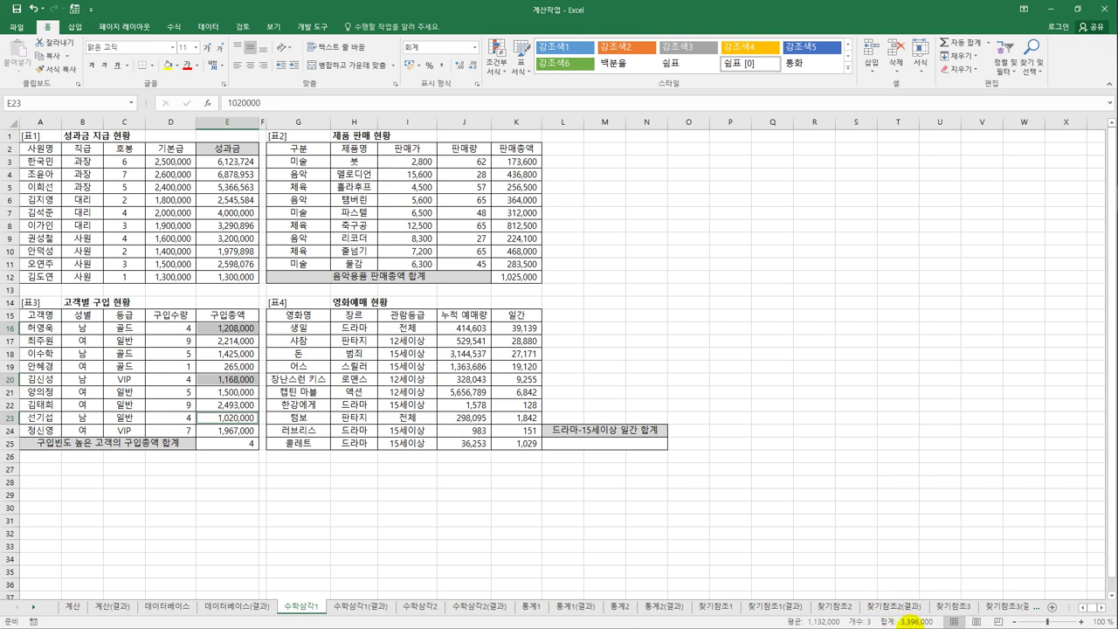
# Change the E25 formula to =SUMIF(D16:D24,MODE(D16:D24),E16:E24) to total the 구입총액 of customers with the most frequent 구입수량
pyautogui.click(232, 444)
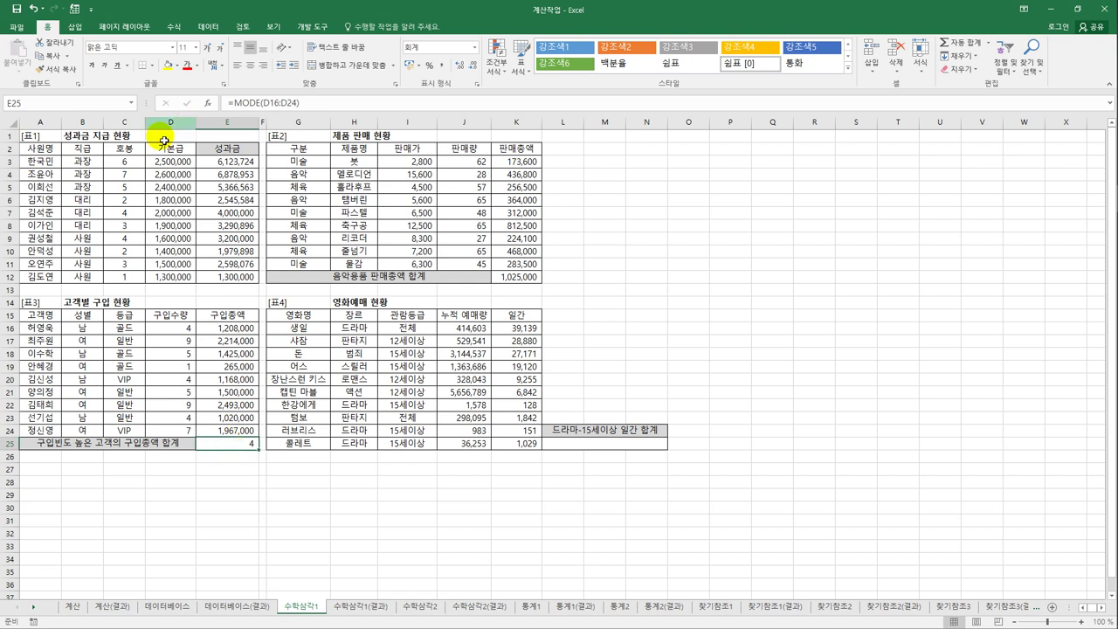
pyautogui.click(227, 103)
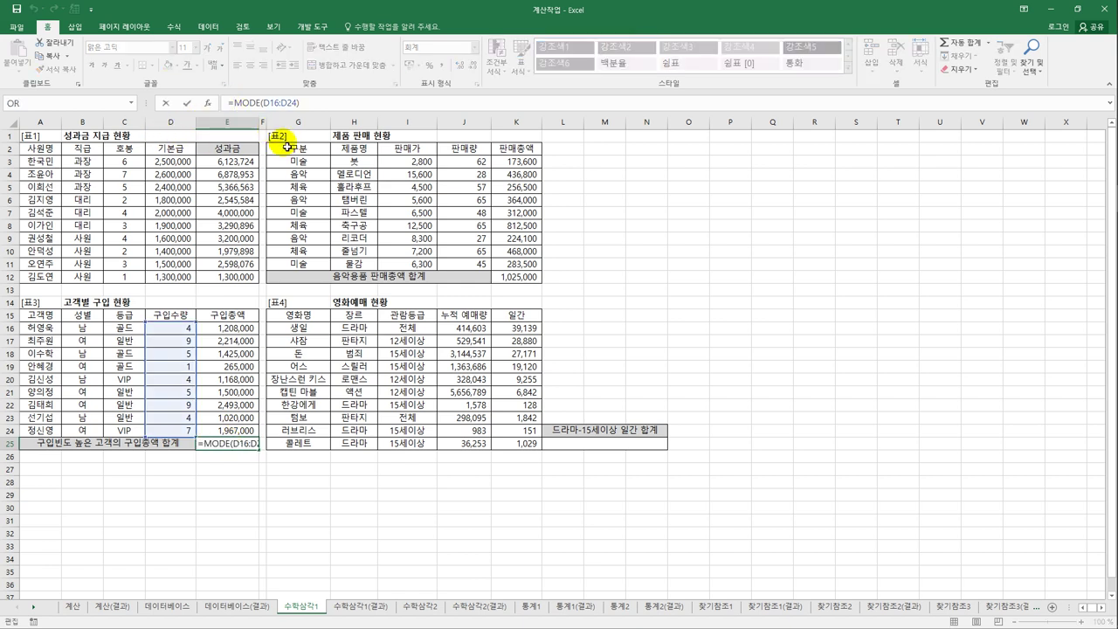
pyautogui.write('sum')
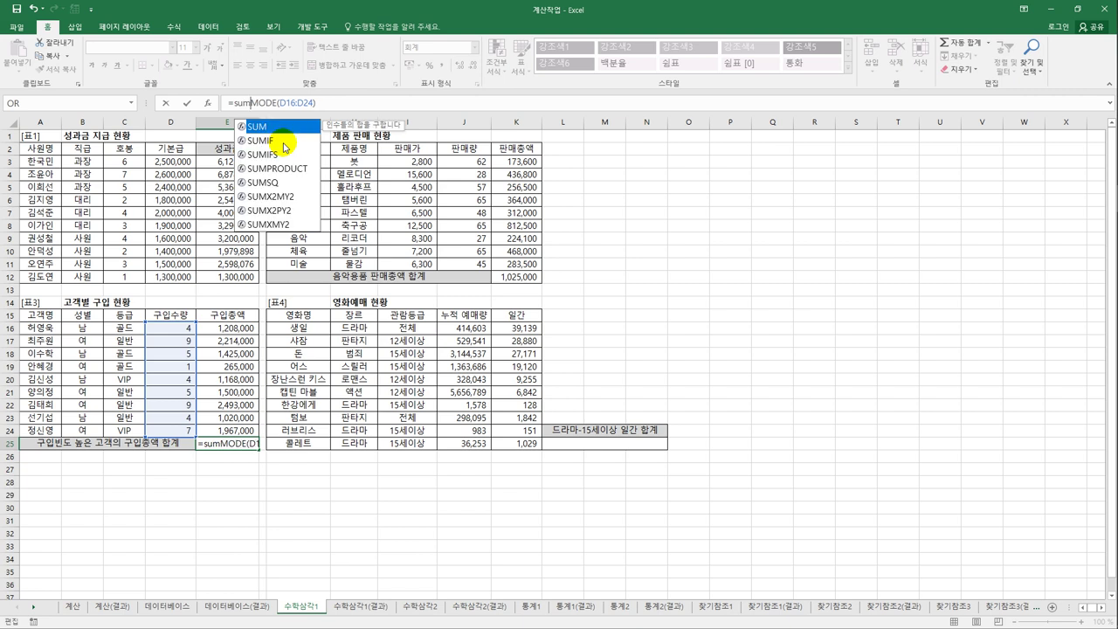
pyautogui.doubleClick(284, 141)
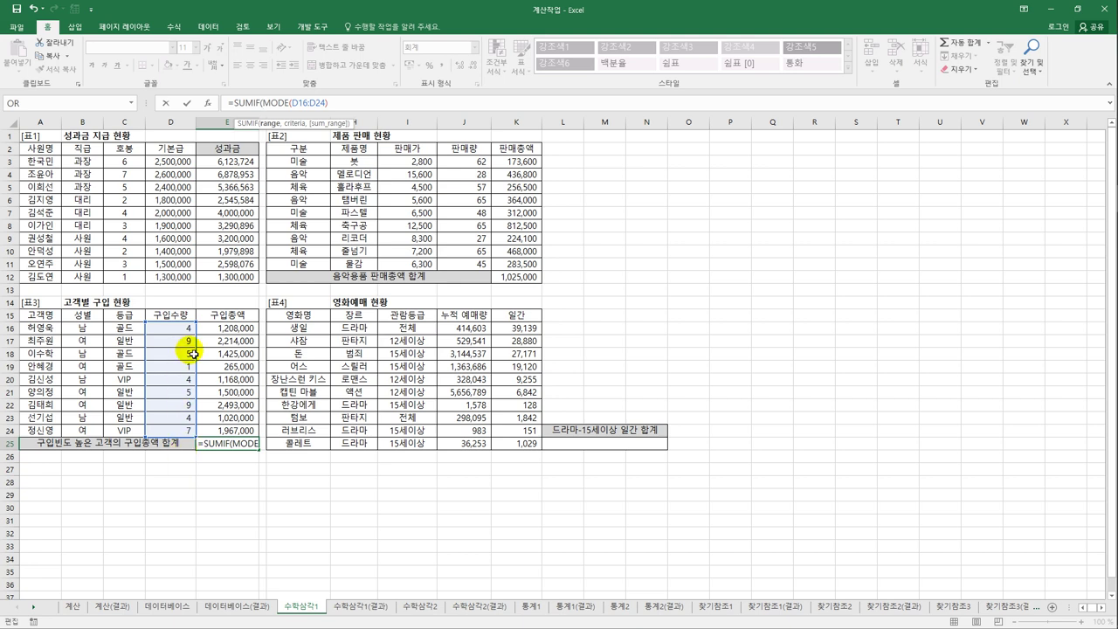
pyautogui.moveTo(173, 326); pyautogui.dragTo(185, 420)
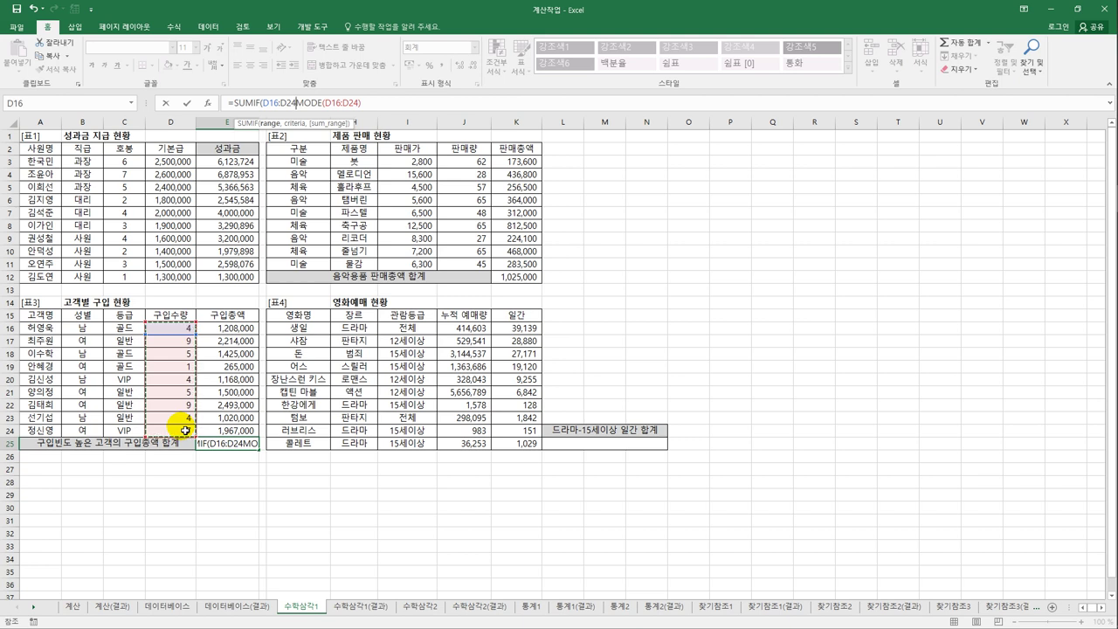
pyautogui.write(',')
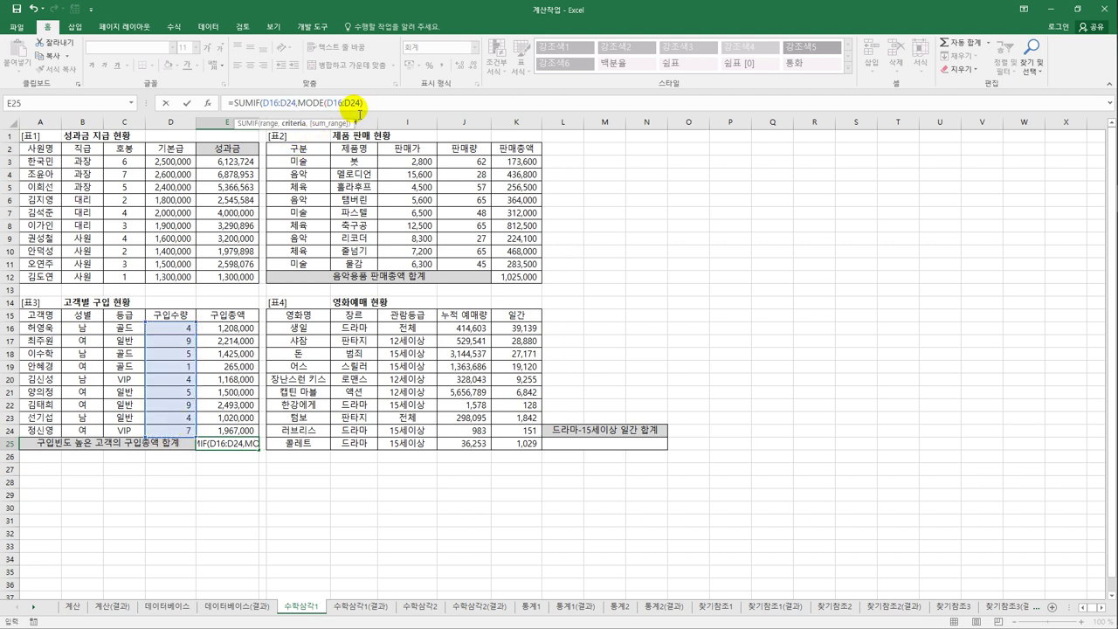
pyautogui.click(372, 104)
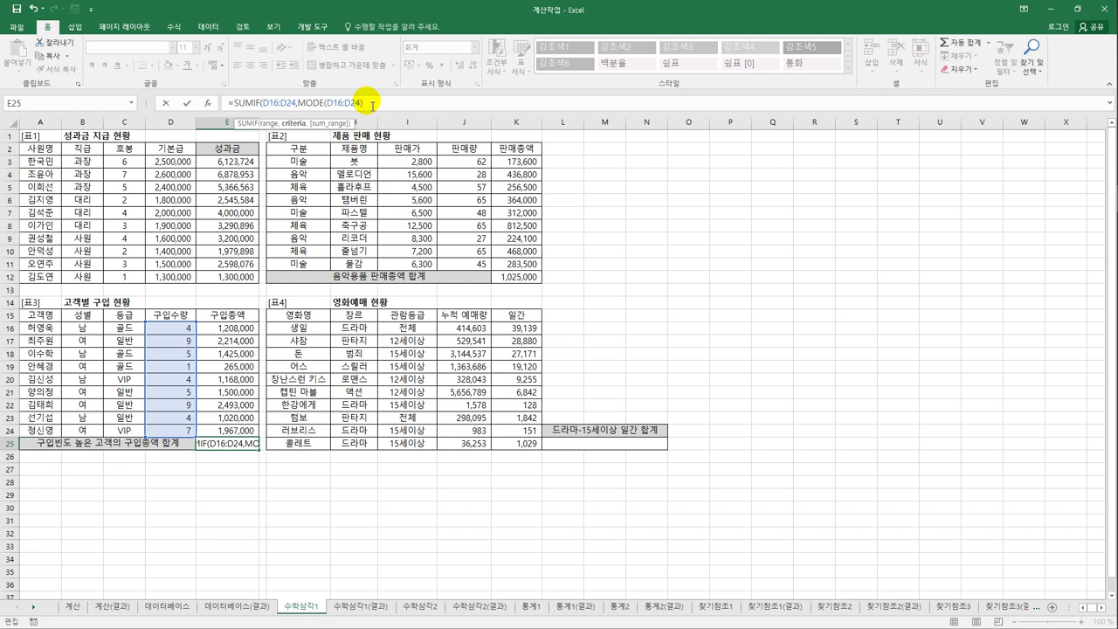
pyautogui.write(',')
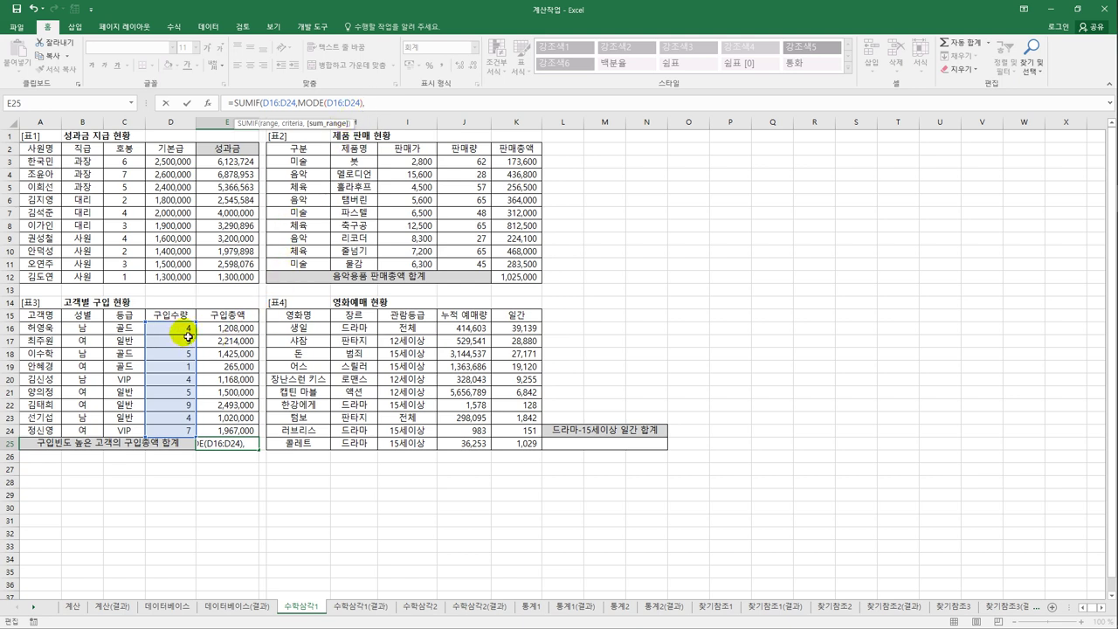
pyautogui.moveTo(225, 329); pyautogui.dragTo(228, 433)
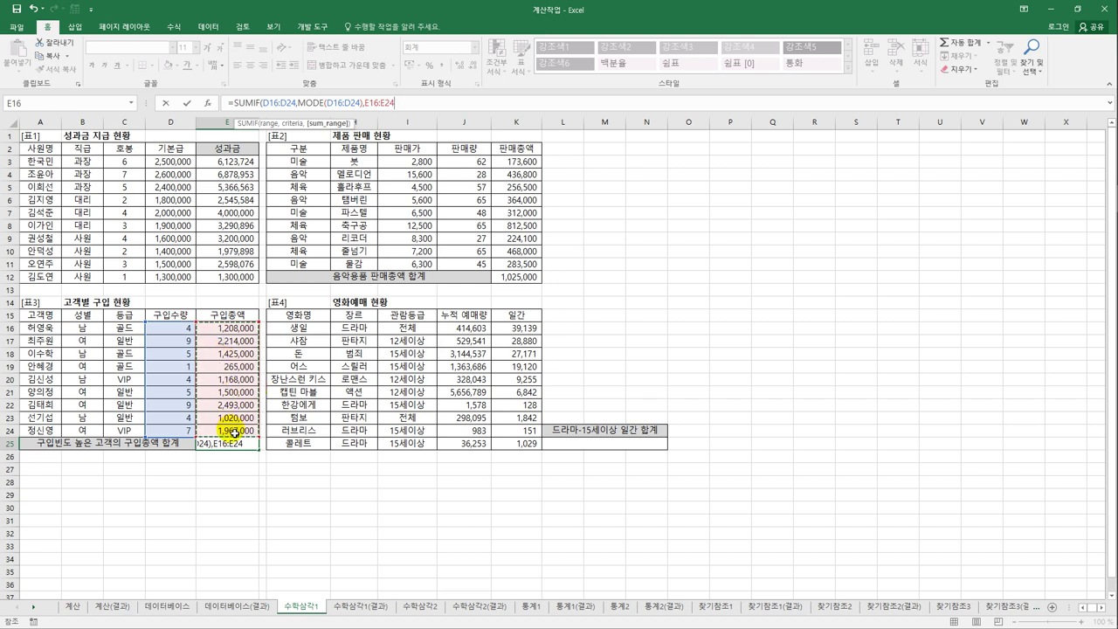
pyautogui.hotkey('ctrl', 'Return')
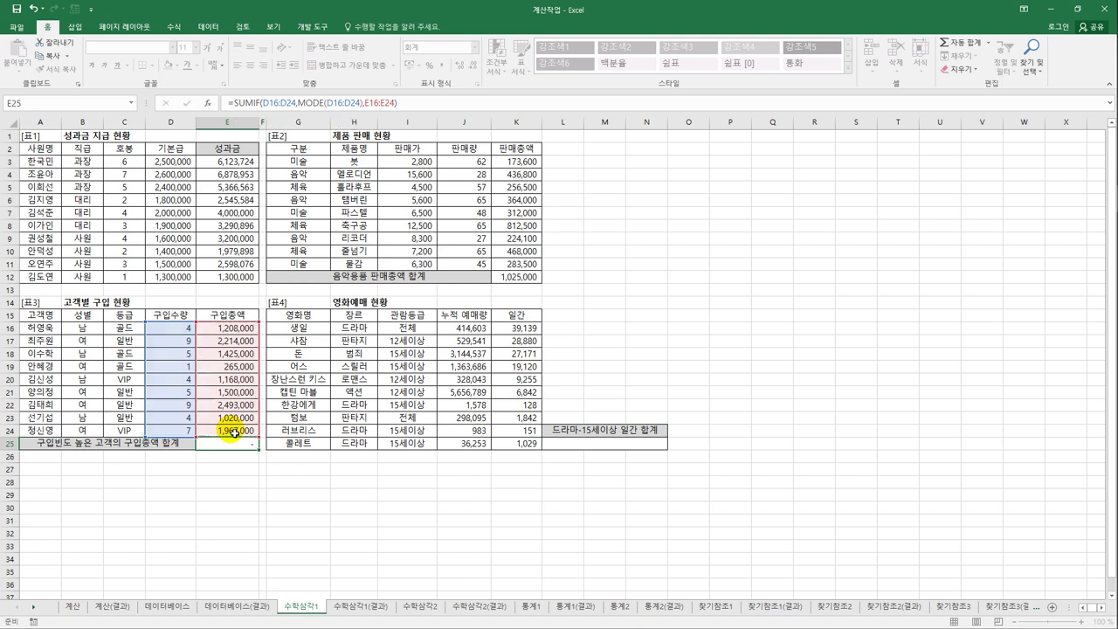
pyautogui.press('Return')
pyautogui.click(234, 444)
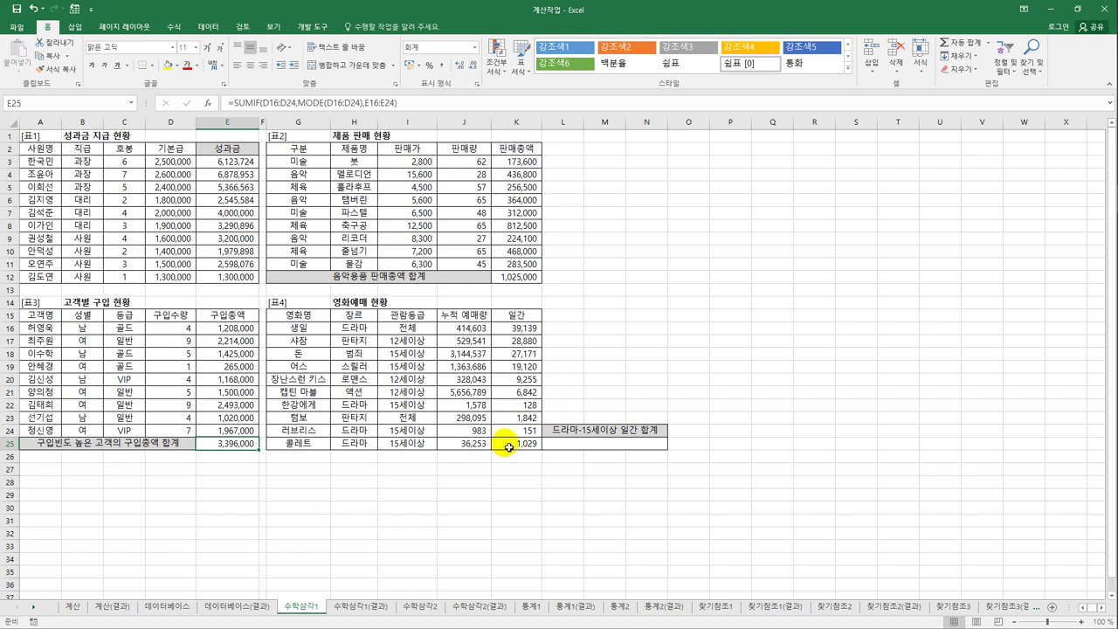
# Examine the 장르, 관람등급 and 일간 columns of table 4 that determine the 드라마-15세이상 일간 합계
pyautogui.click(565, 444)
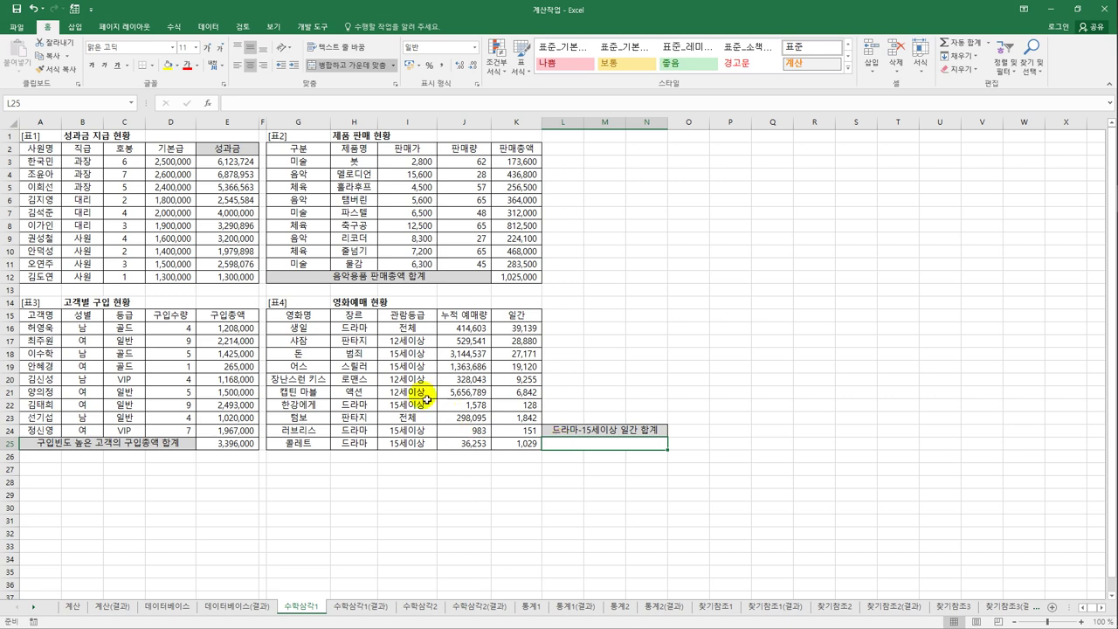
pyautogui.moveTo(353, 328); pyautogui.dragTo(367, 446)
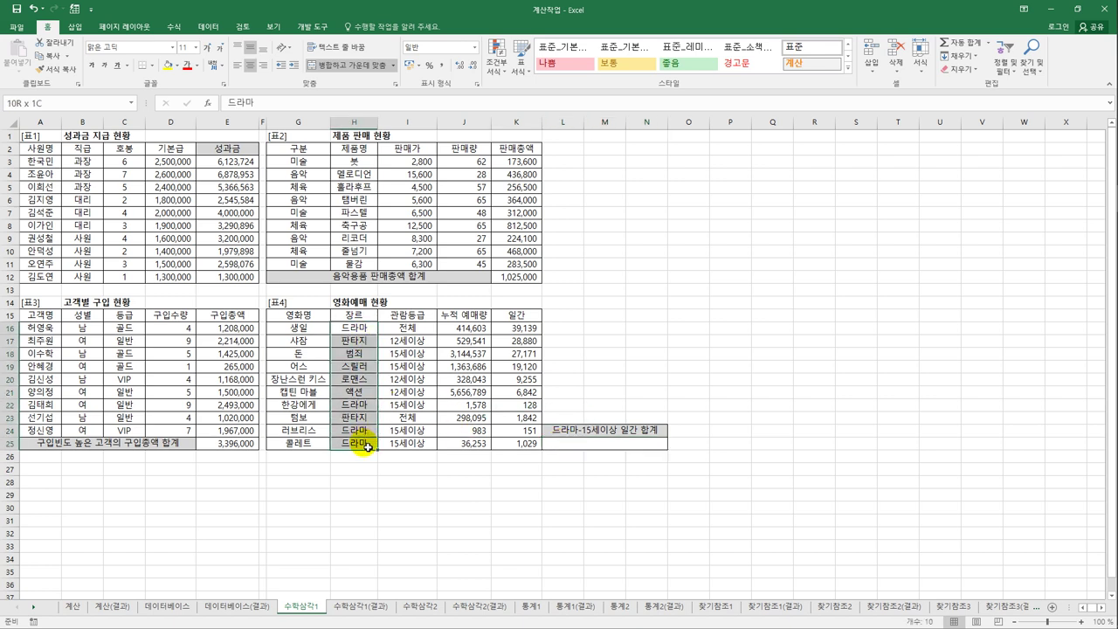
pyautogui.moveTo(415, 328); pyautogui.dragTo(424, 444)
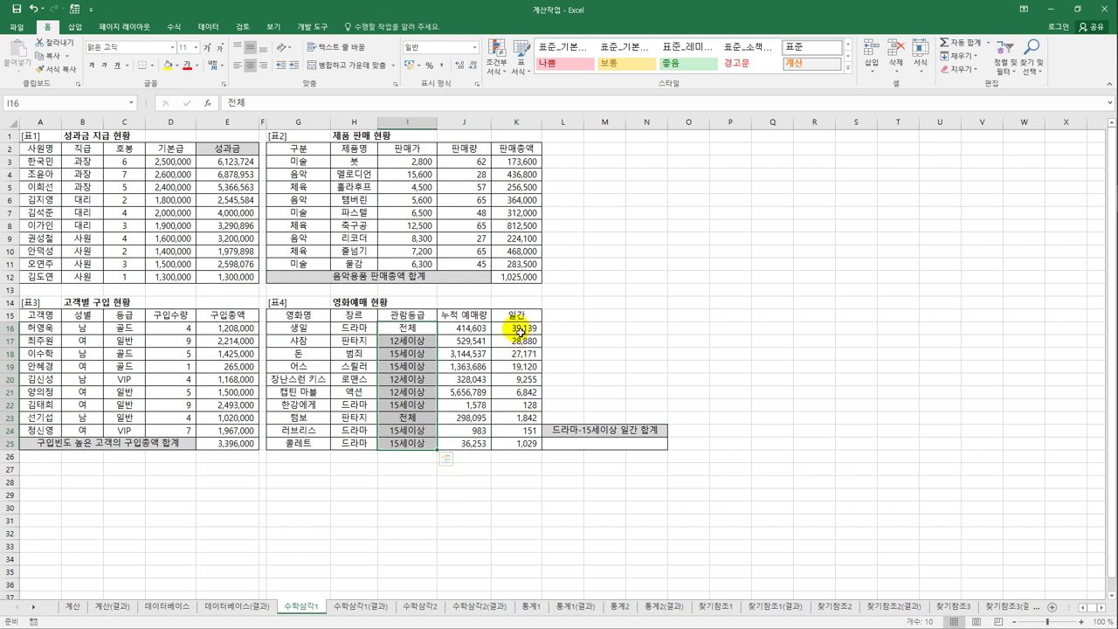
pyautogui.moveTo(517, 325); pyautogui.dragTo(522, 445)
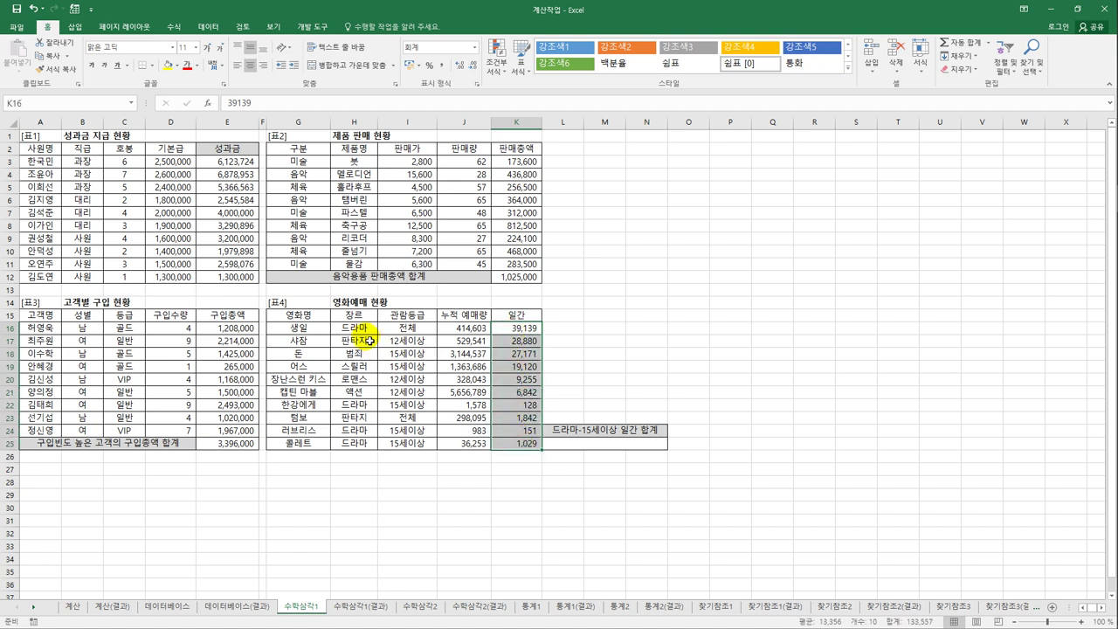
pyautogui.moveTo(360, 327); pyautogui.dragTo(369, 437)
pyautogui.moveTo(407, 326); pyautogui.dragTo(400, 444)
# Start a SUMIFS formula in L25 with the 일간 values K16:K25 as the sum range
pyautogui.click(565, 445)
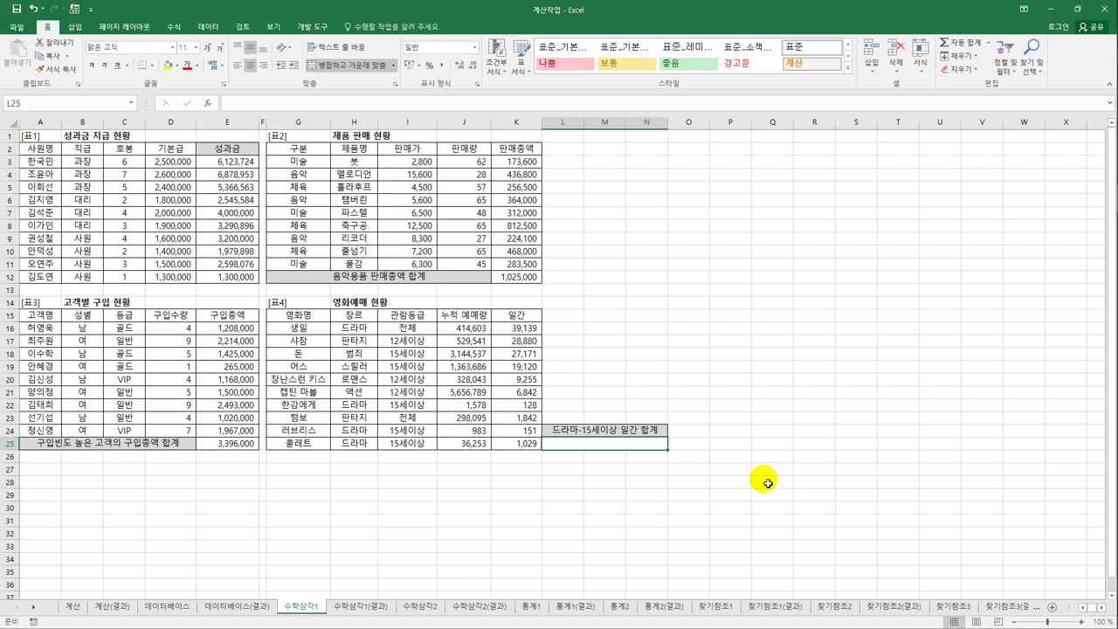
pyautogui.write('=')
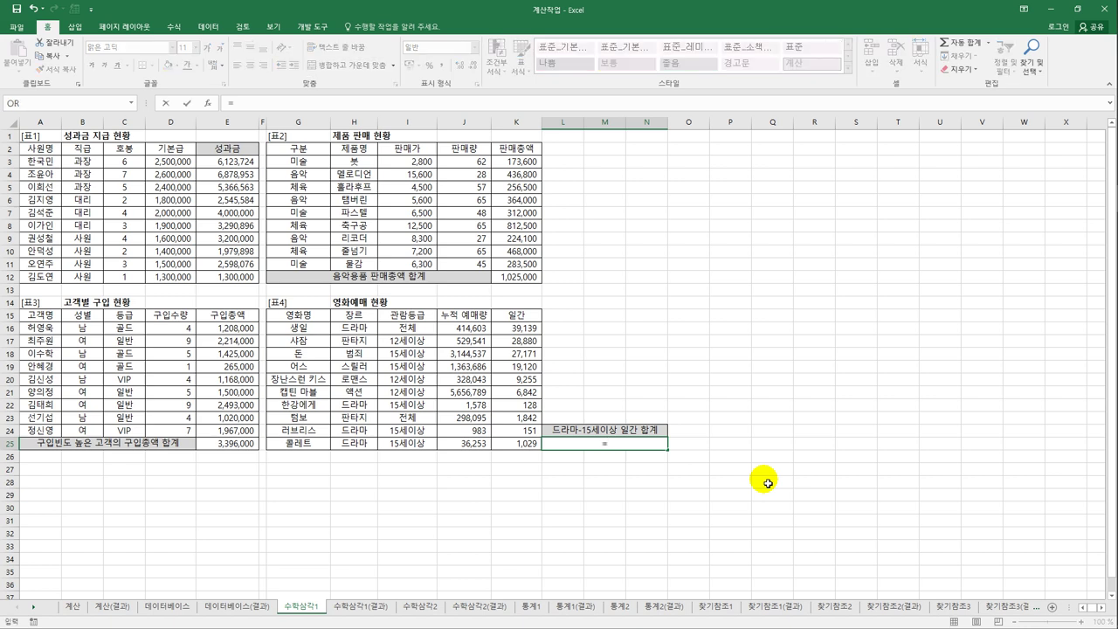
pyautogui.write('sumifs')
pyautogui.press('BackSpace')
pyautogui.press('BackSpace')
pyautogui.press('BackSpace')
pyautogui.press('Down')
pyautogui.press('Down')
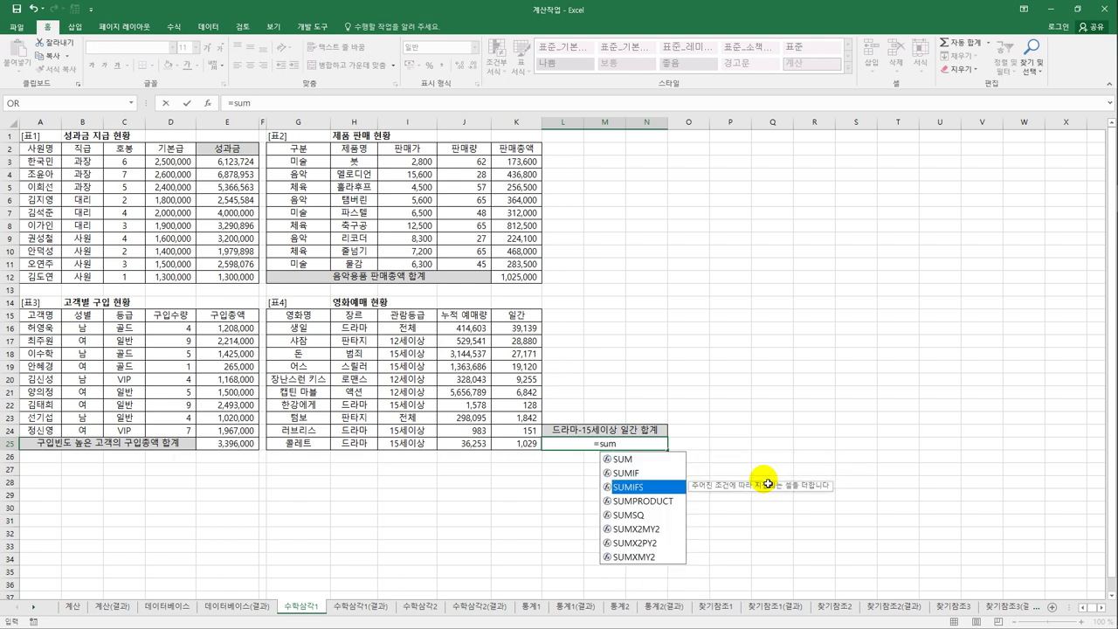
pyautogui.doubleClick(634, 489)
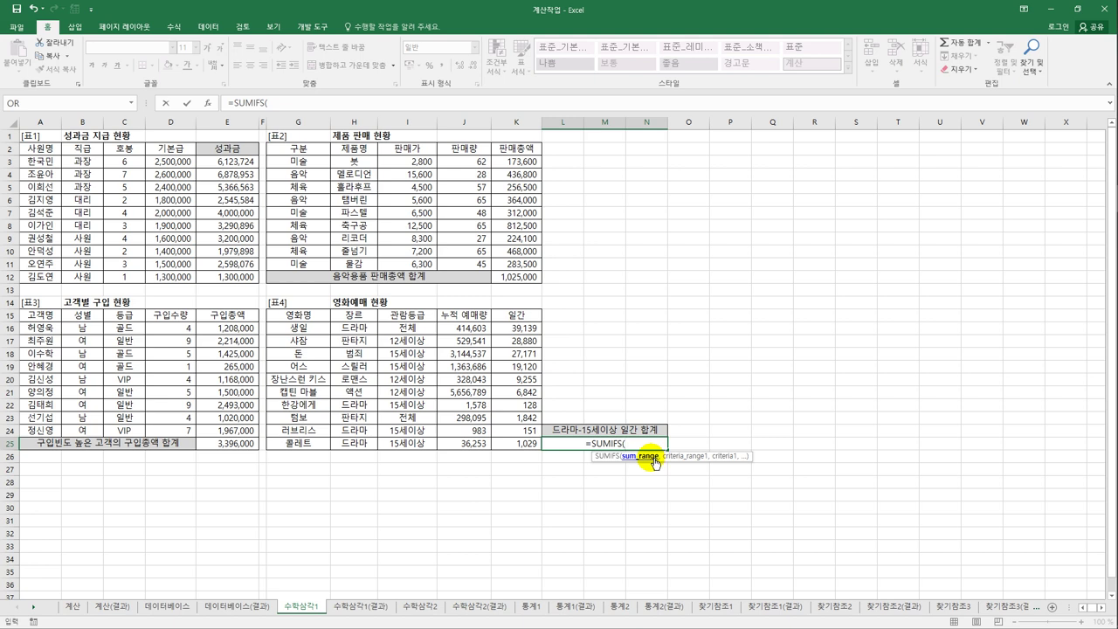
pyautogui.moveTo(517, 328); pyautogui.dragTo(520, 443)
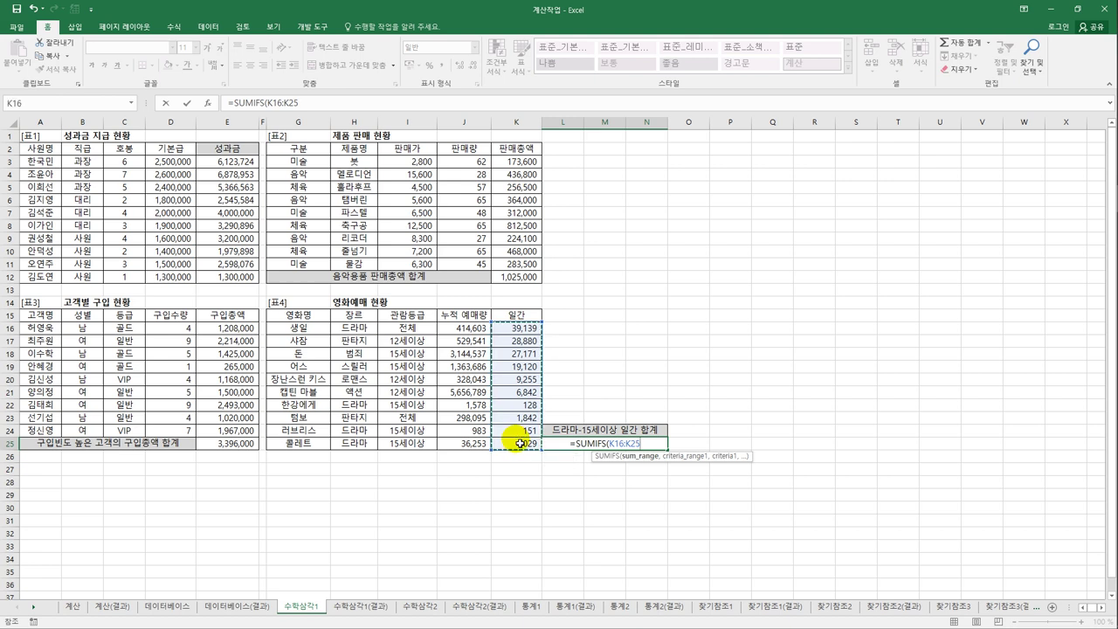
pyautogui.write(',')
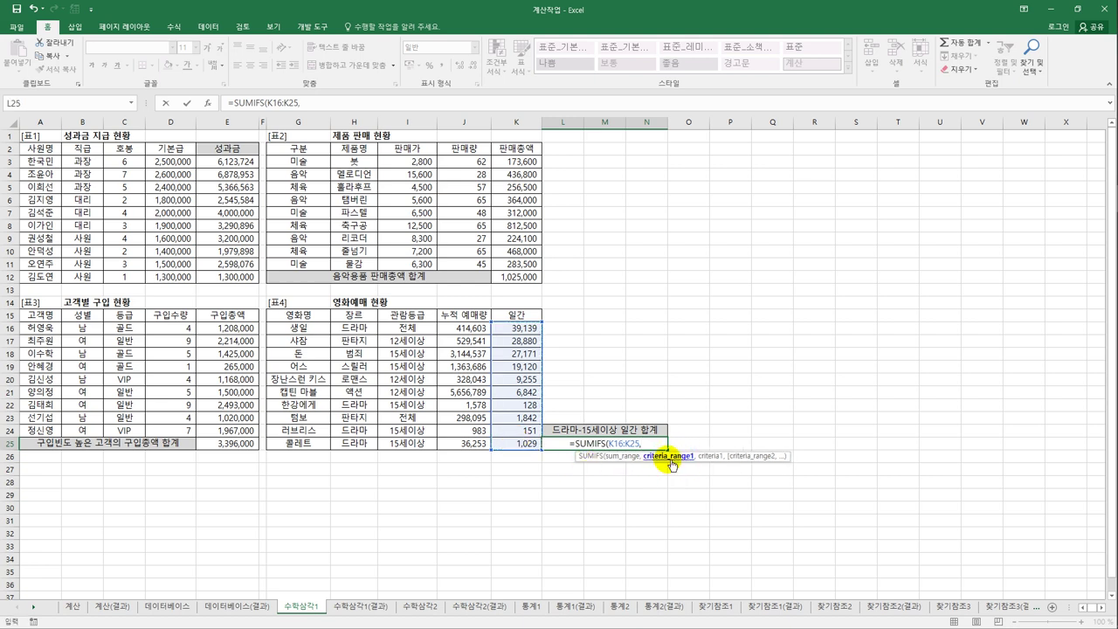
# Add the first SUMIFS condition to L25, matching the 장르 range H16:H25 to "드라마"
pyautogui.moveTo(355, 331); pyautogui.dragTo(359, 444)
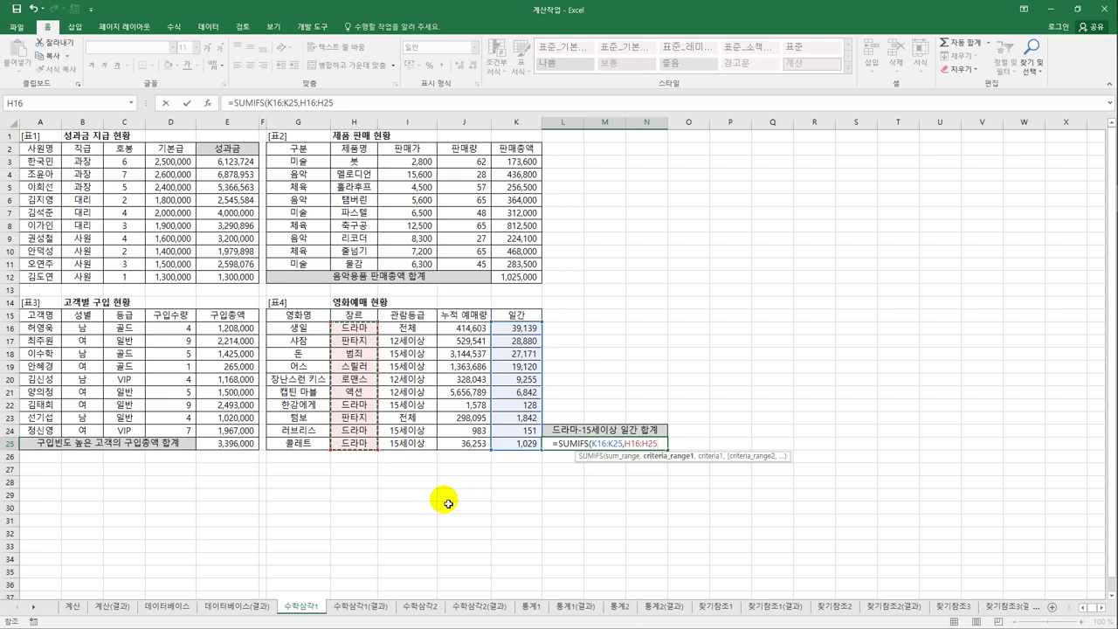
pyautogui.write(',')
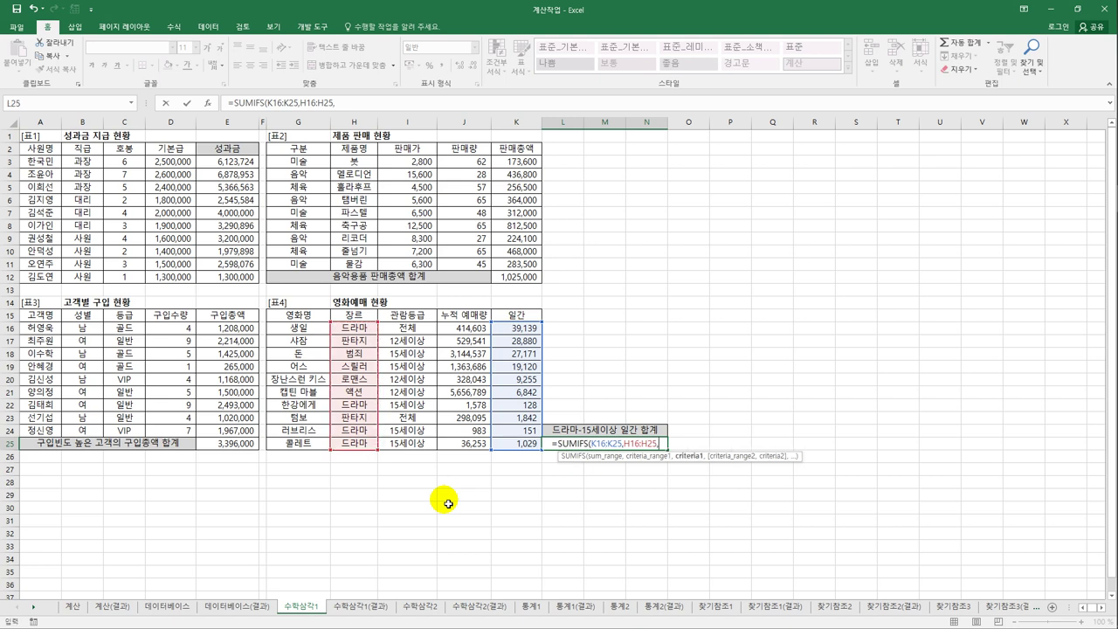
pyautogui.write('"e')
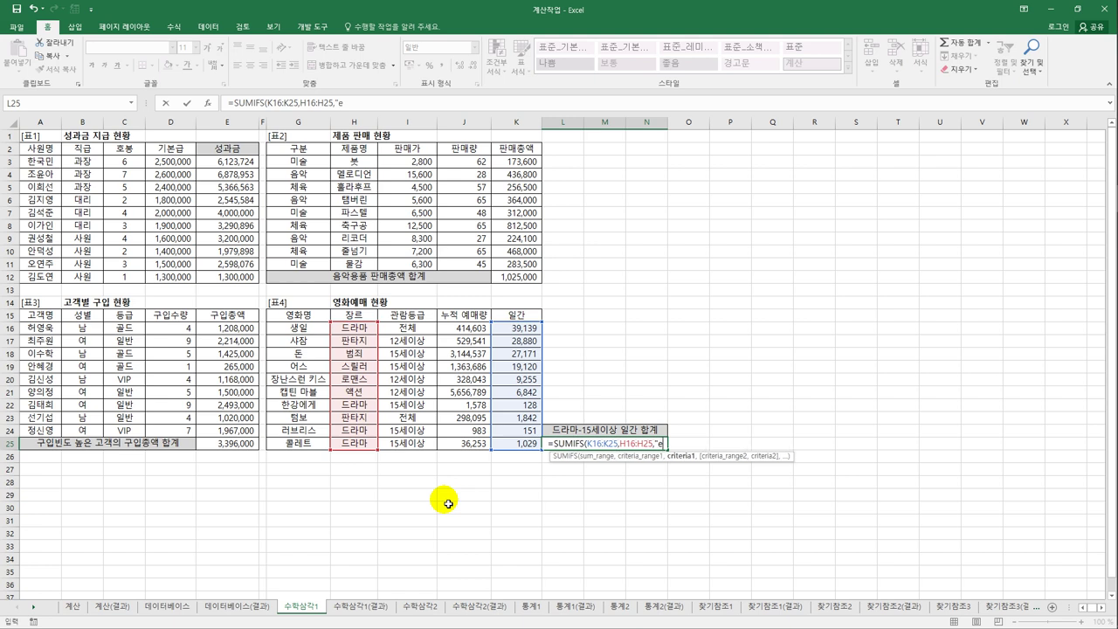
pyautogui.write('ㄷ드라마"')
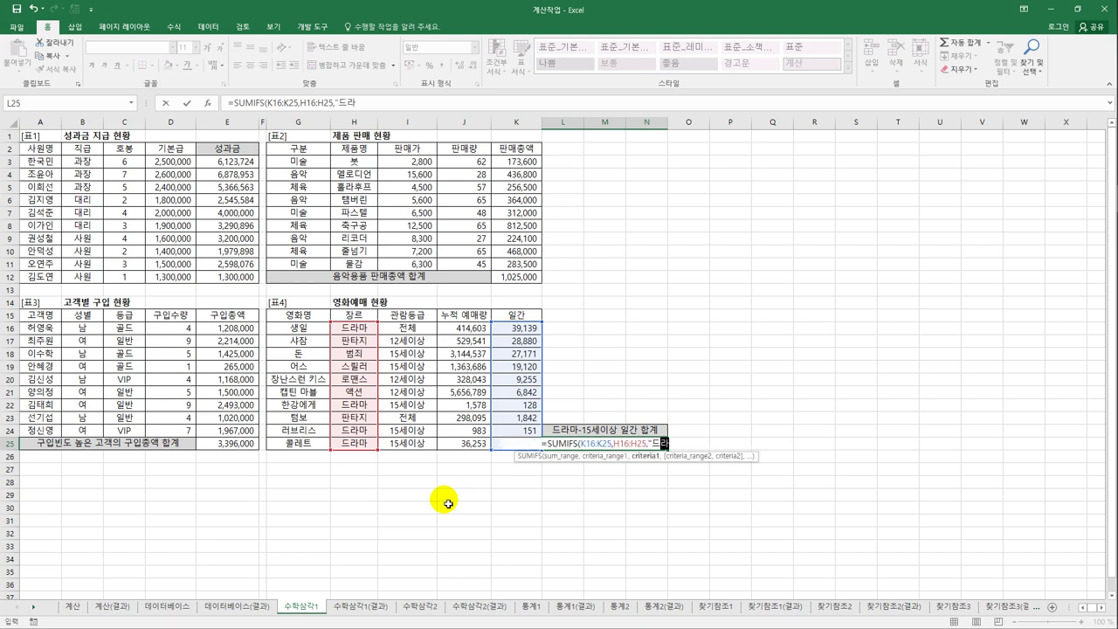
pyautogui.write(',')
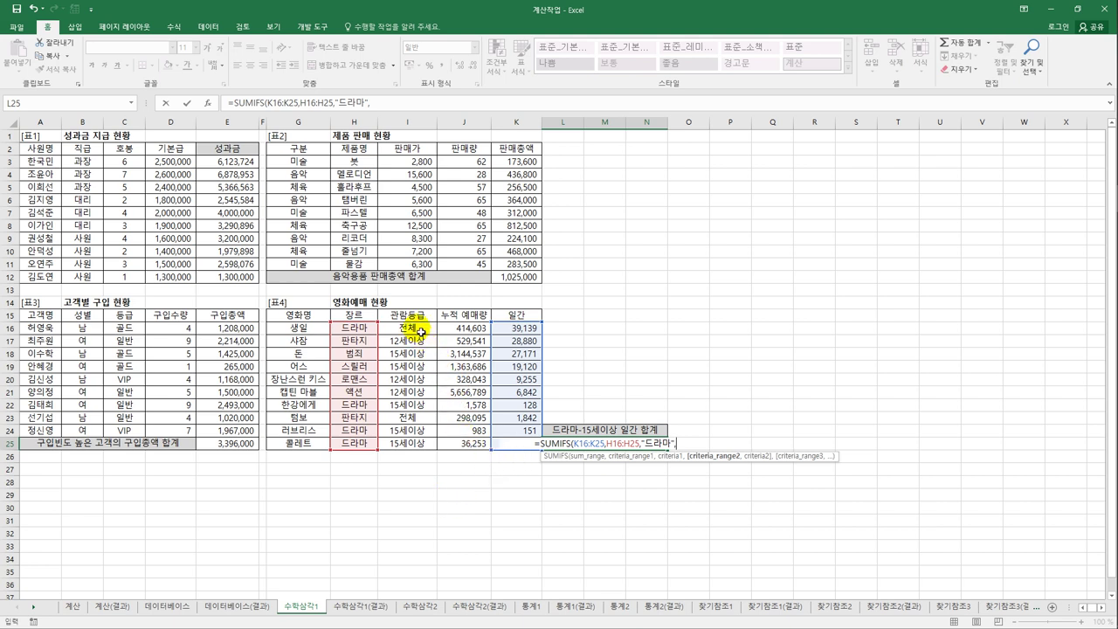
# Add the second condition I16:I25,"15세이상" and enter the finished formula =SUMIFS(K16:K25,H16:H25,"드라마",I16:I25,"15세이상") in L25
pyautogui.moveTo(423, 330); pyautogui.dragTo(418, 445)
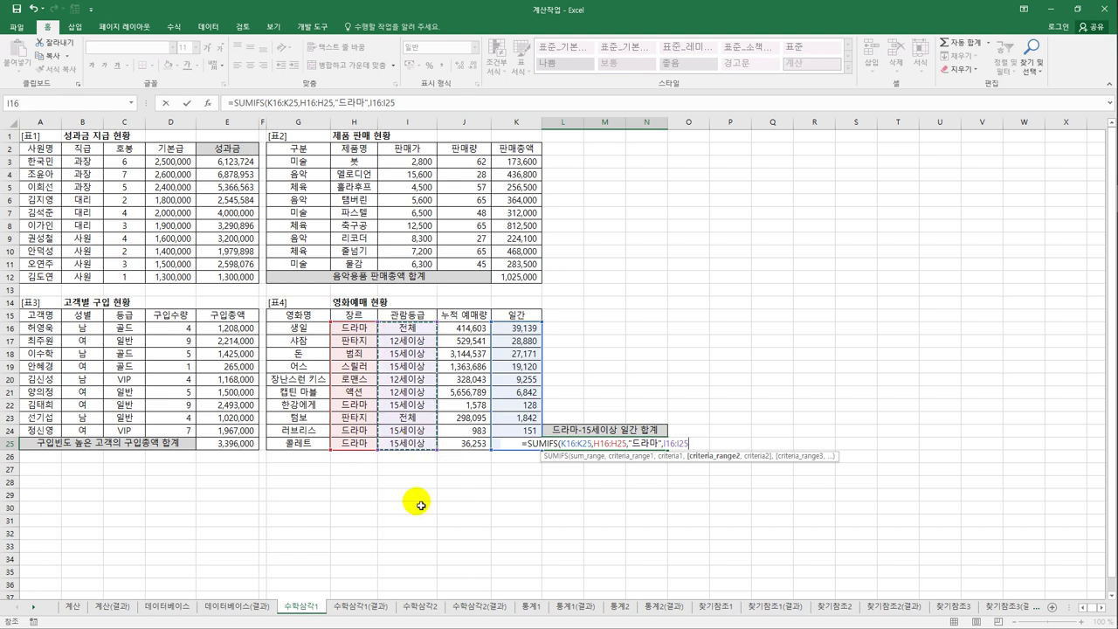
pyautogui.write(',"')
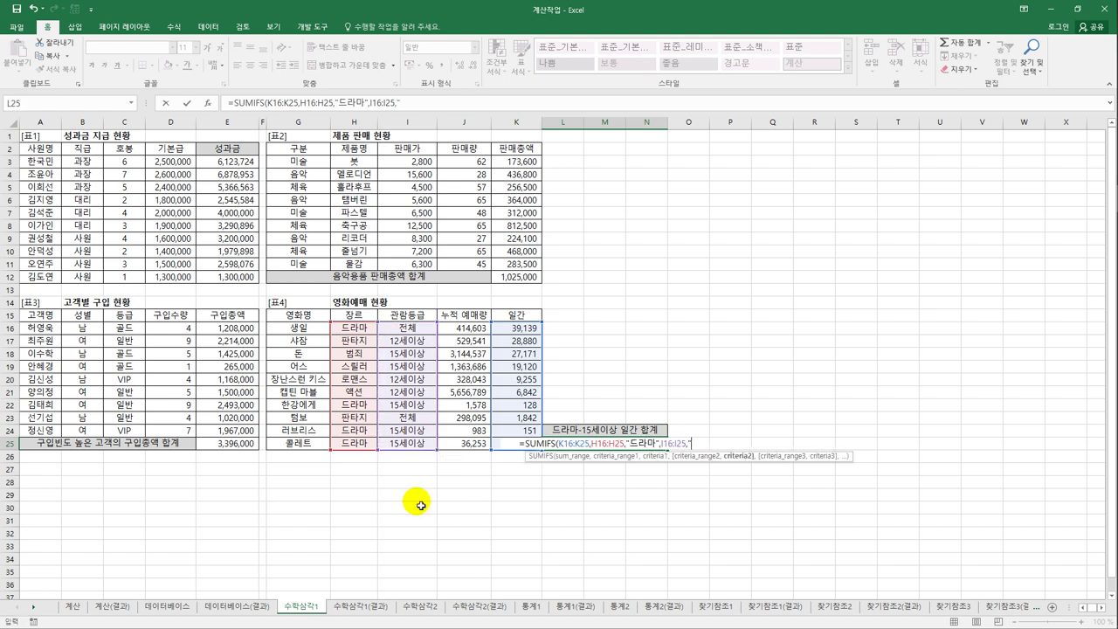
pyautogui.write('15')
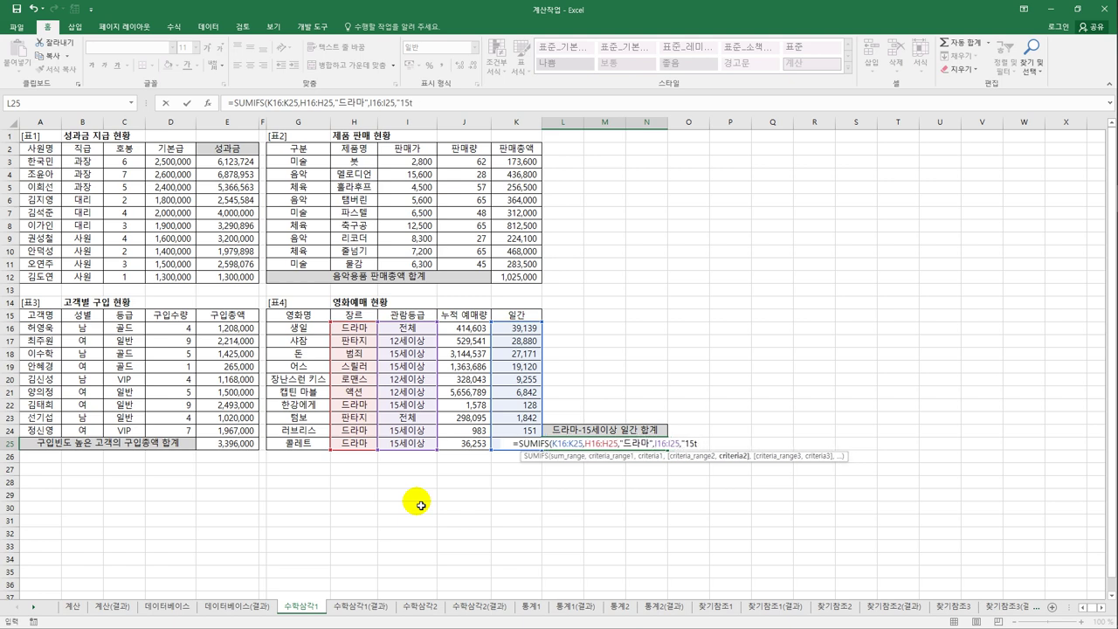
pyautogui.write('세이상"')
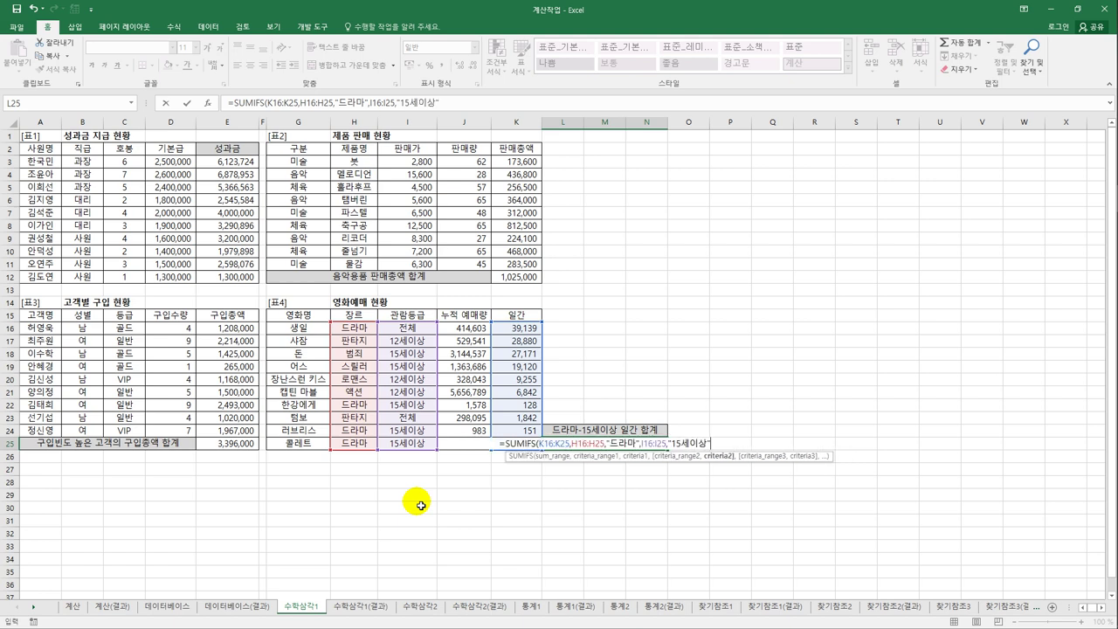
pyautogui.write(')')
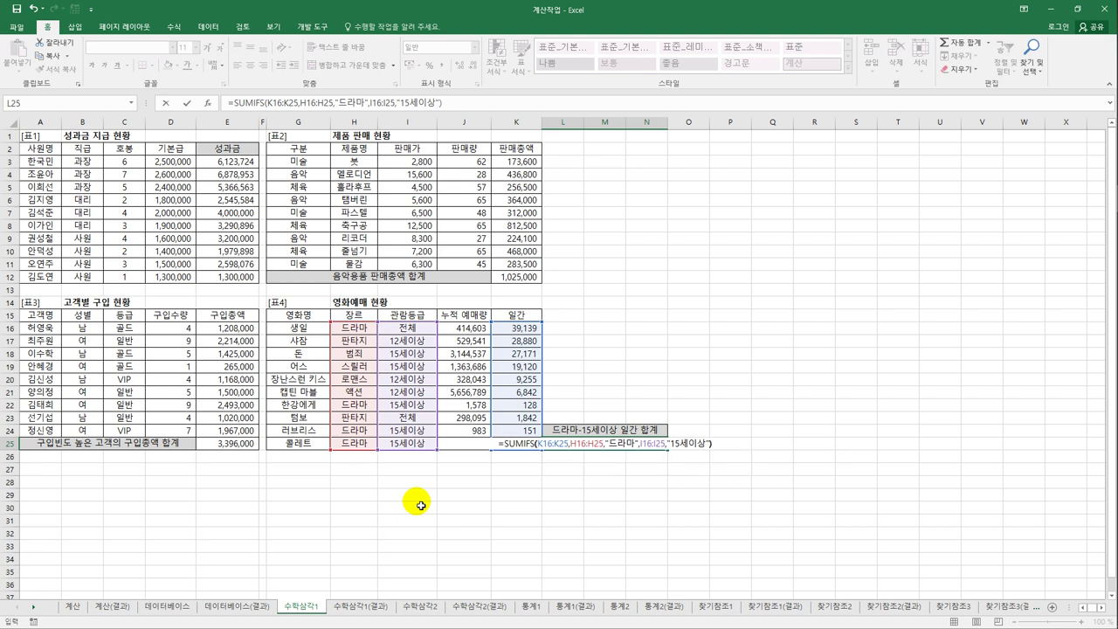
pyautogui.hotkey('ctrl', 'Return')
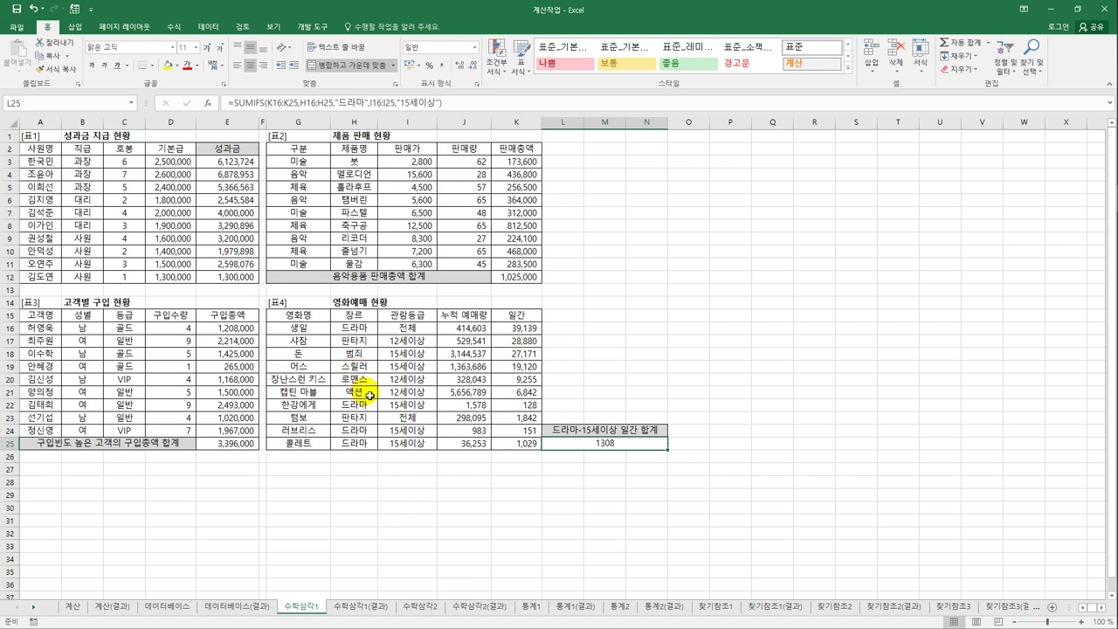
# Check the sum of the 일간 values in K22, K24 and K25 for the 15세이상 드라마 films against L25
pyautogui.moveTo(362, 406); pyautogui.dragTo(407, 430)
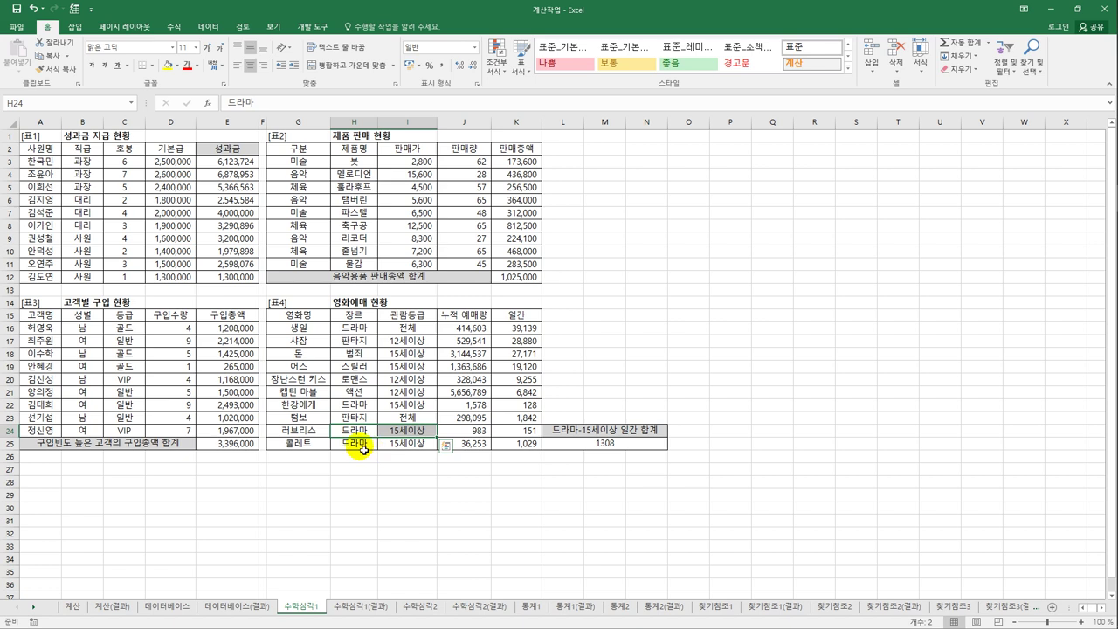
pyautogui.click(525, 407)
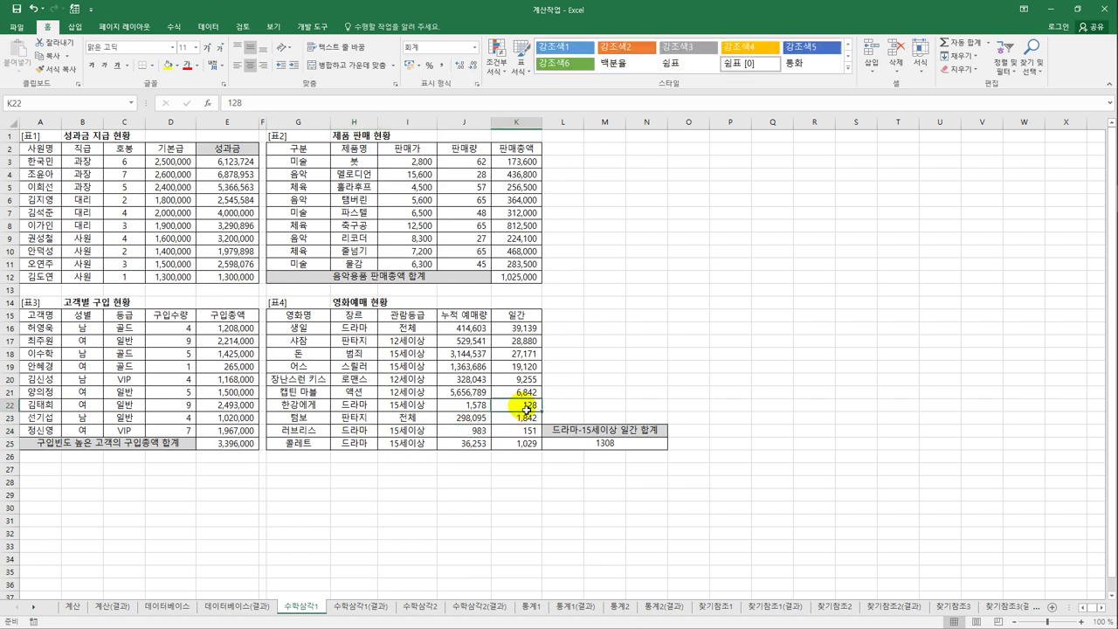
pyautogui.keyDown('ctrl'); pyautogui.click(527, 431); pyautogui.keyUp('ctrl')
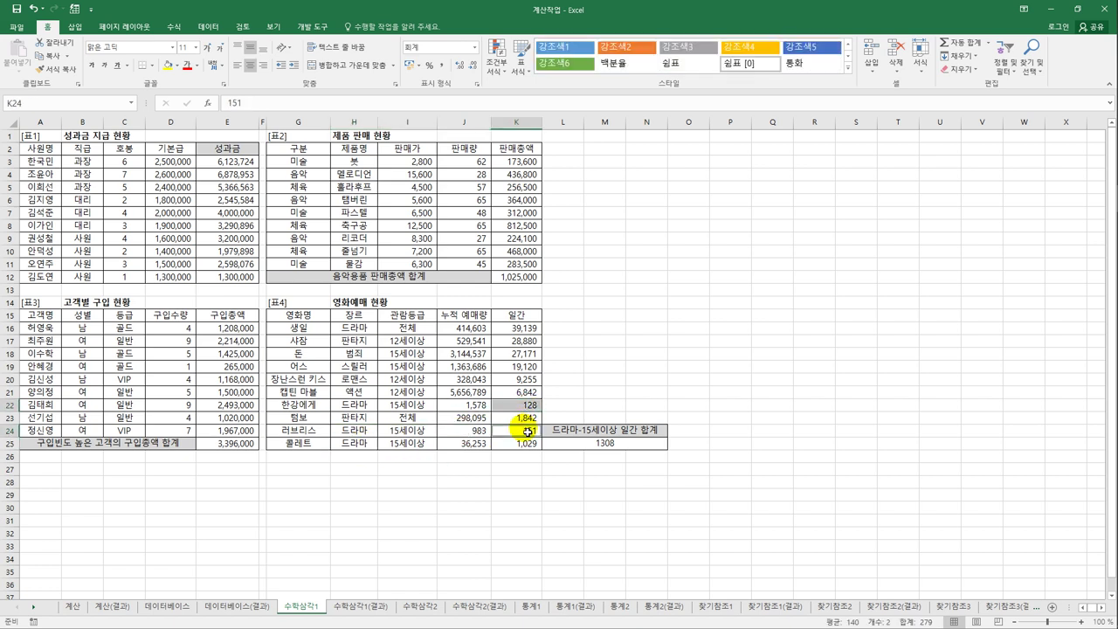
pyautogui.keyDown('ctrl'); pyautogui.click(528, 443); pyautogui.keyUp('ctrl')
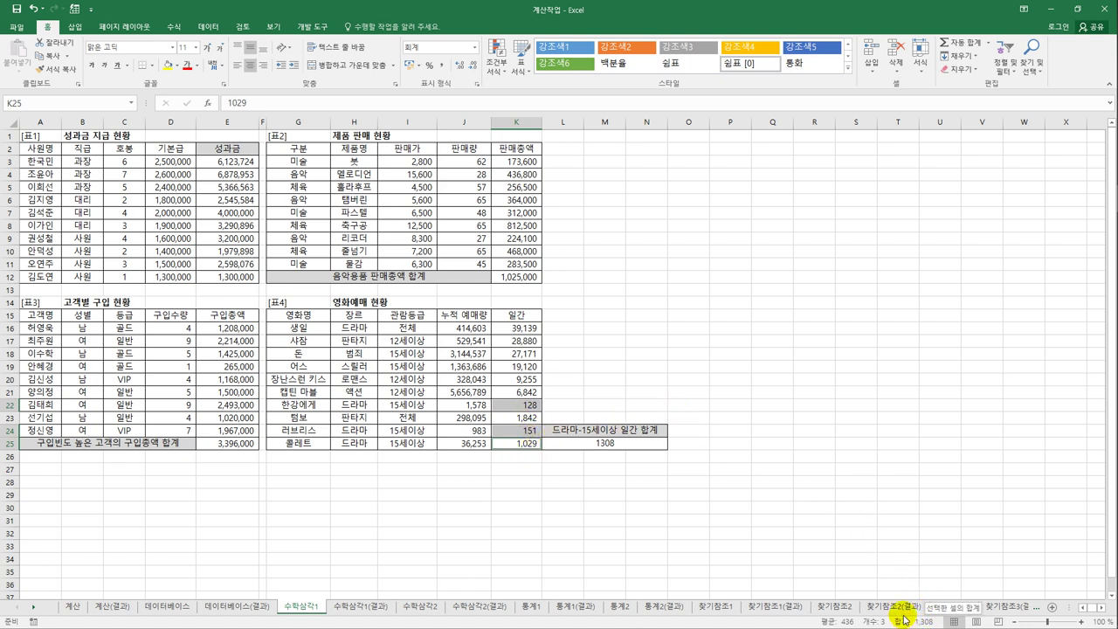
pyautogui.click(633, 443)
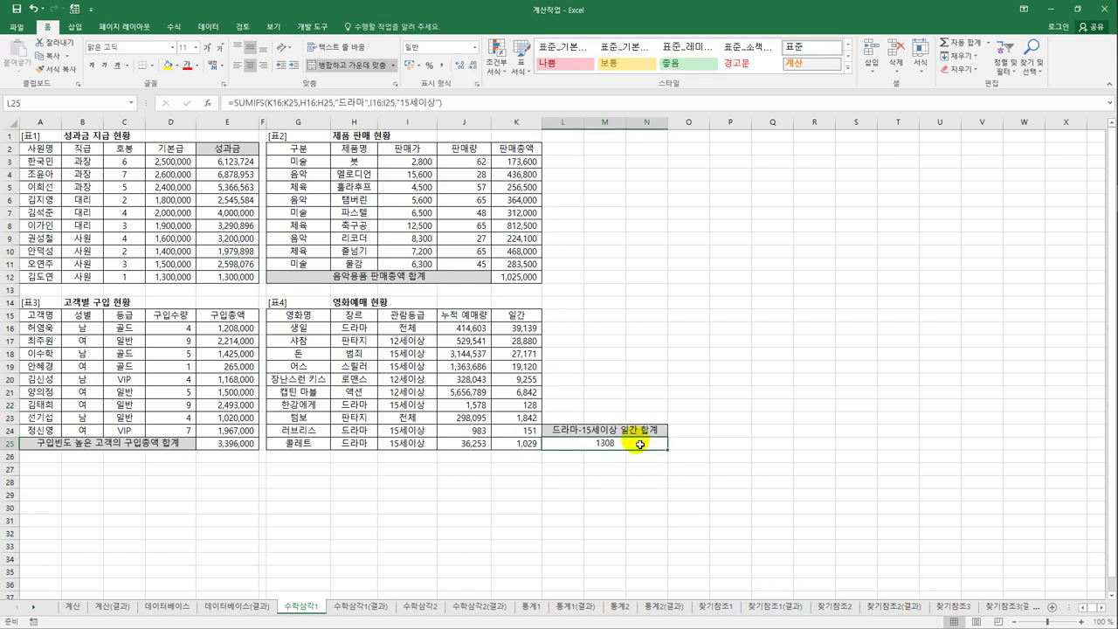
# Compare the 수학삼각1 sheet's results with the answers on the 수학삼각1(결과) sheet and return to 수학삼각1
pyautogui.click(739, 459)
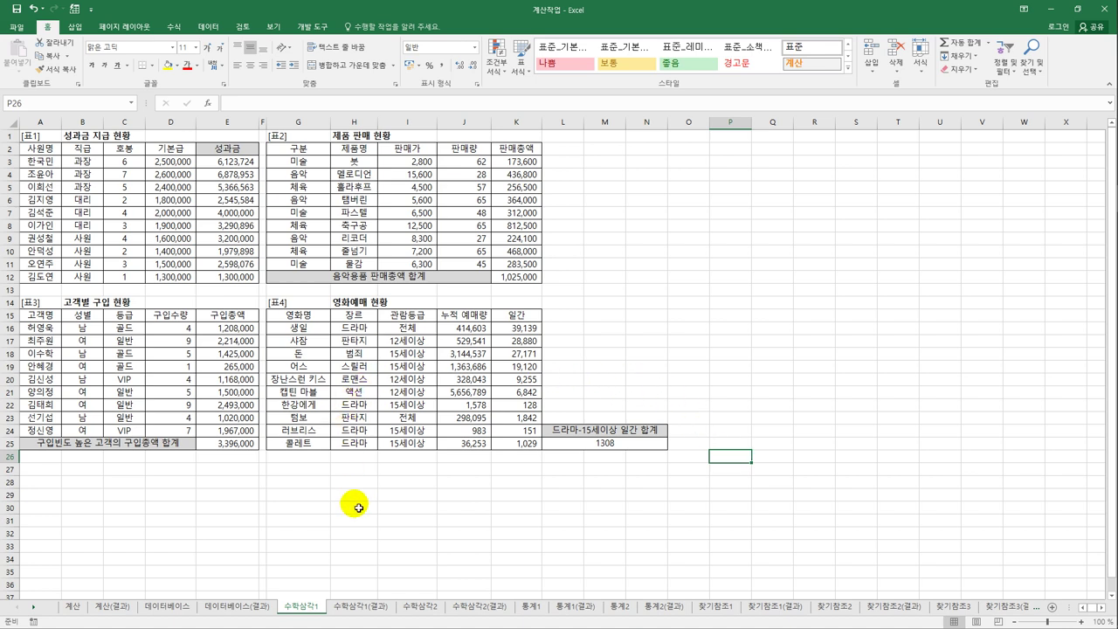
pyautogui.click(340, 611)
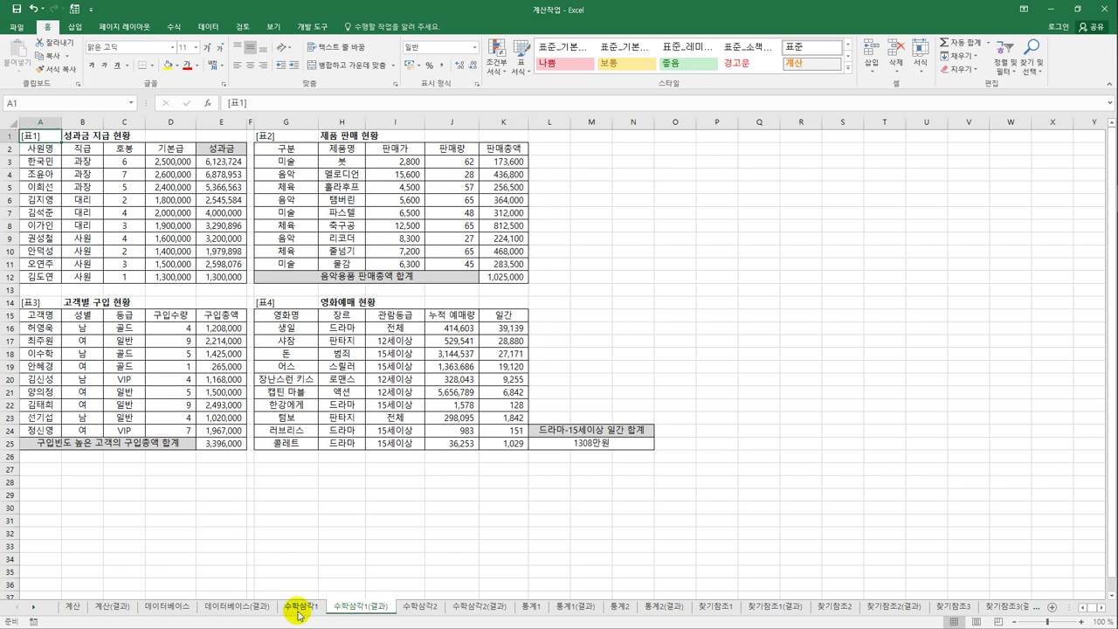
pyautogui.click(297, 608)
pyautogui.click(360, 617)
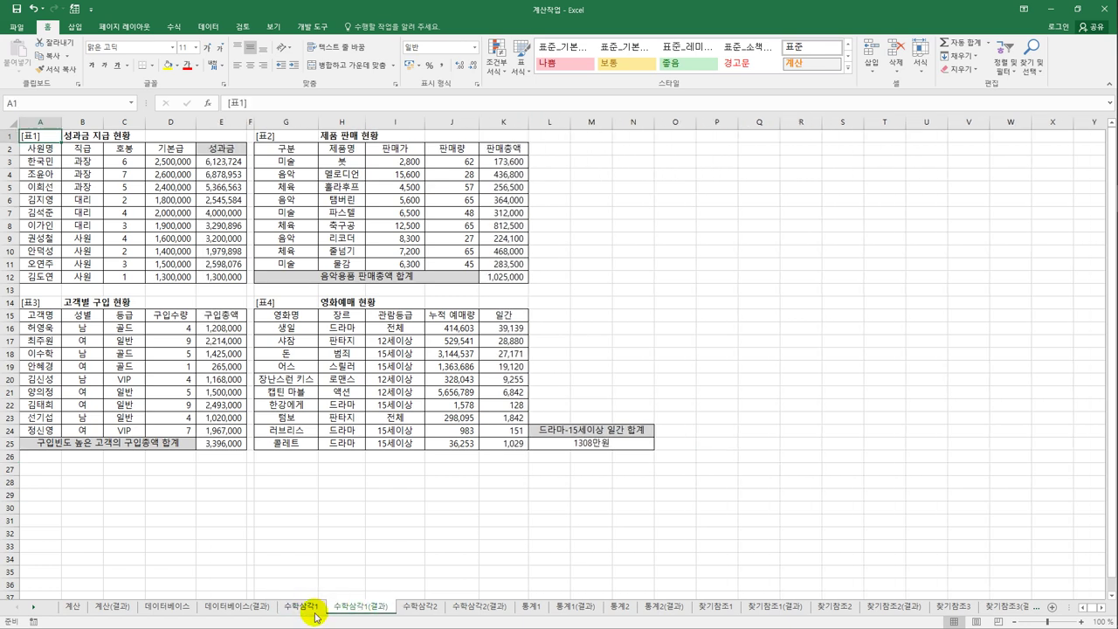
pyautogui.click(316, 616)
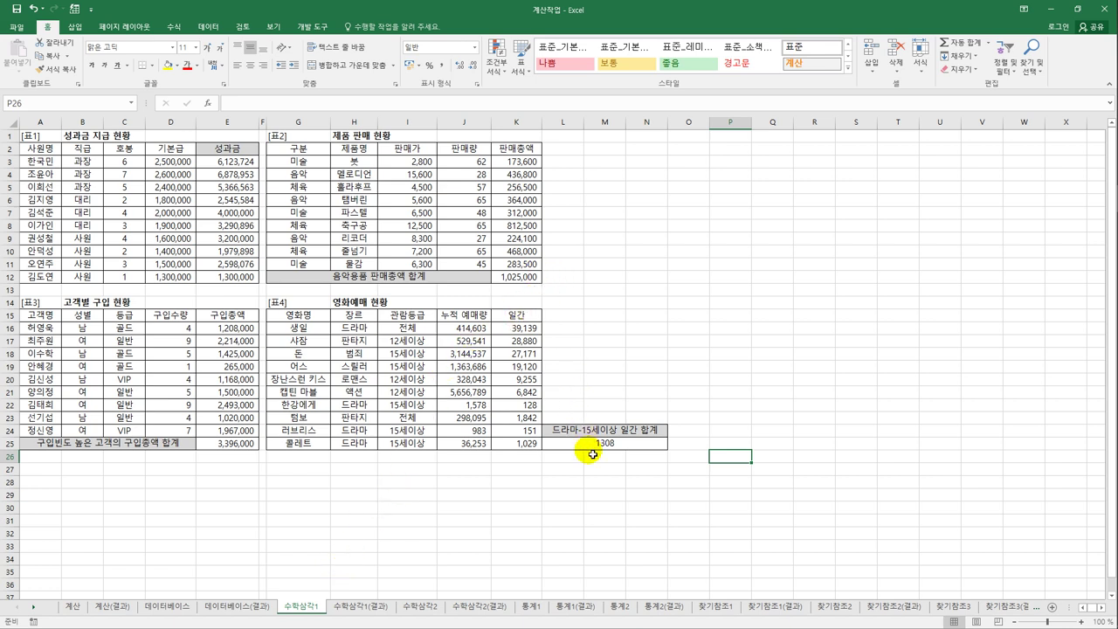
# Review the completed formulas in K12, E25 and E3 on the 수학삼각1 sheet
pyautogui.click(522, 281)
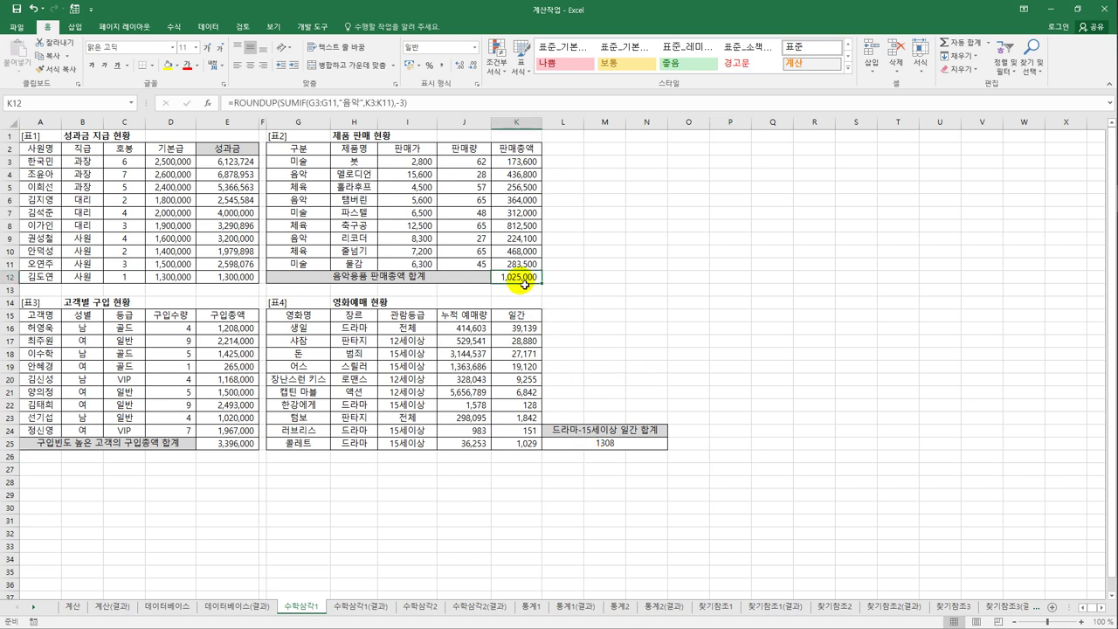
pyautogui.click(236, 443)
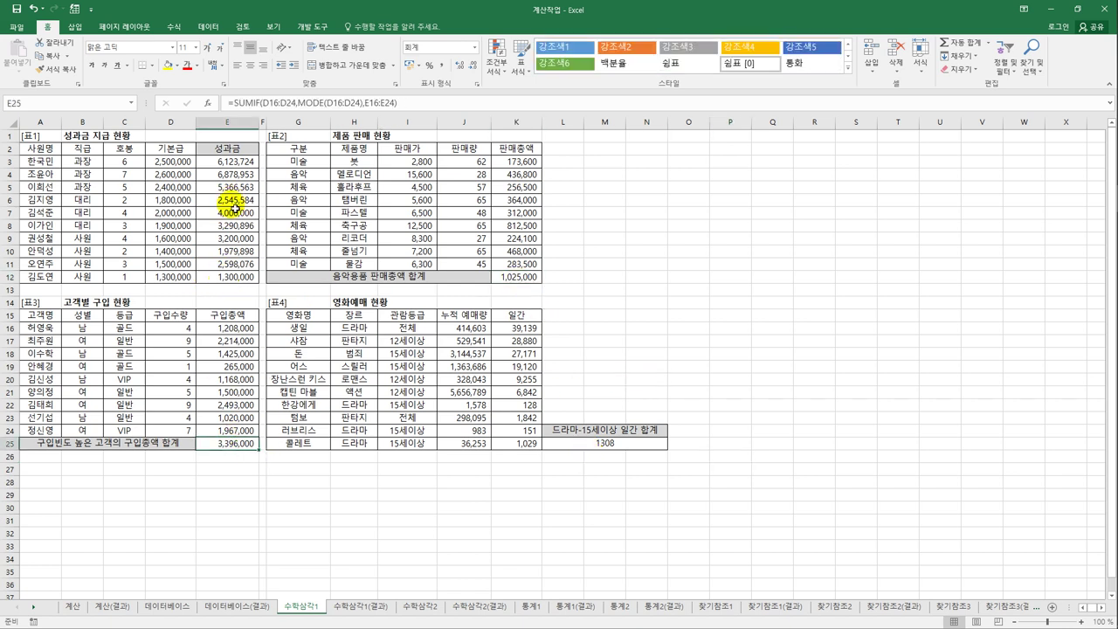
pyautogui.click(231, 161)
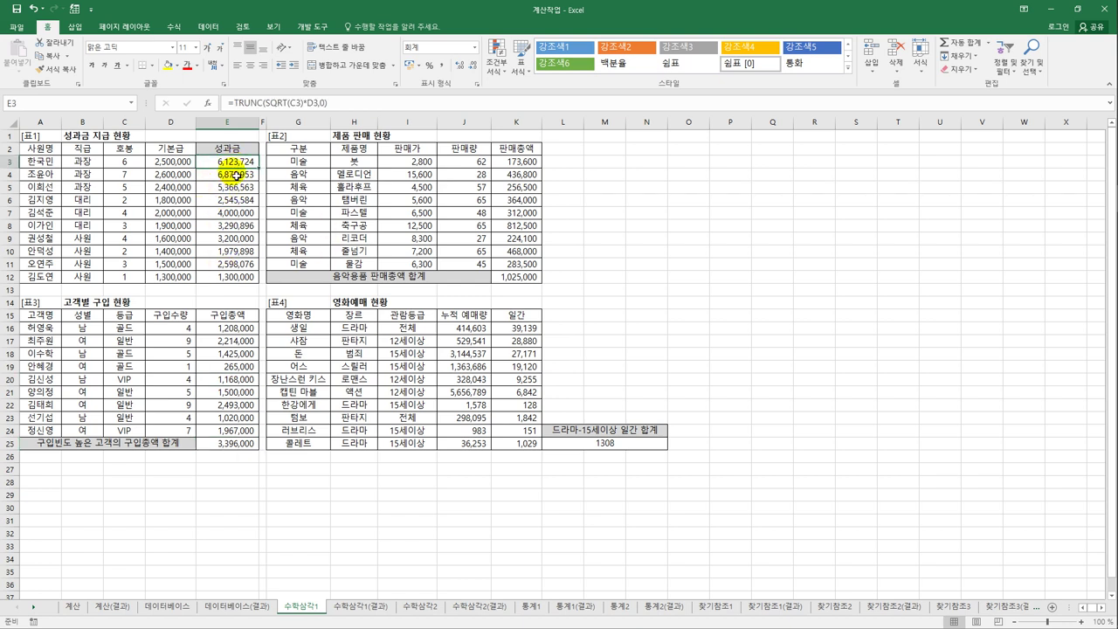
# Open the 수학삼각2 sheet and examine table 1's 학과 and 평점 columns and the <조건> cells for the 정보통신과 평균 평점
pyautogui.click(418, 606)
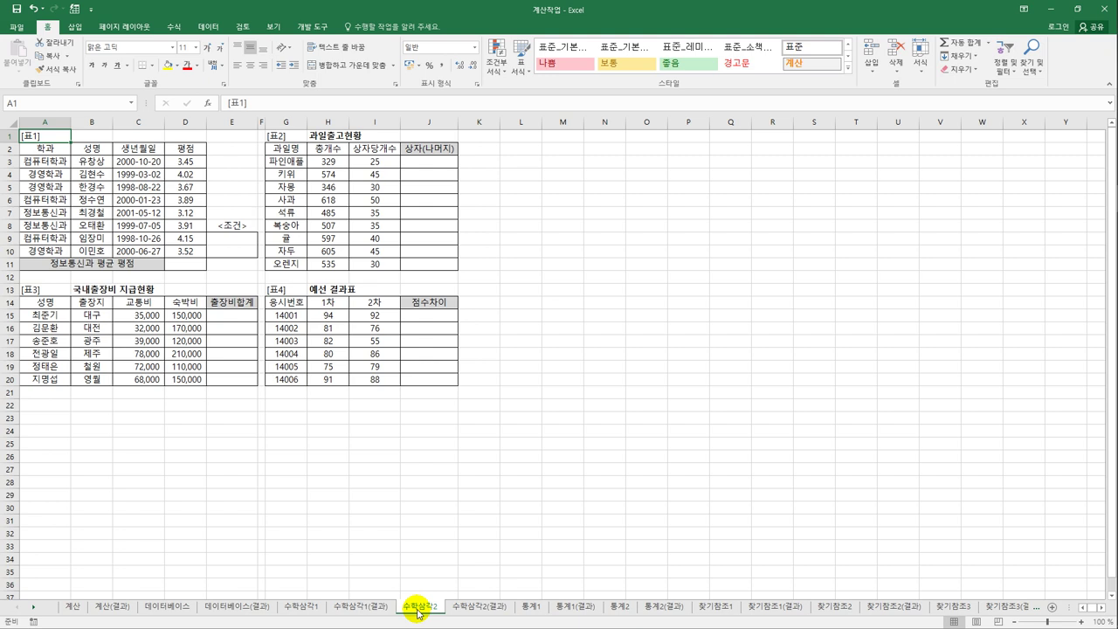
pyautogui.click(228, 241)
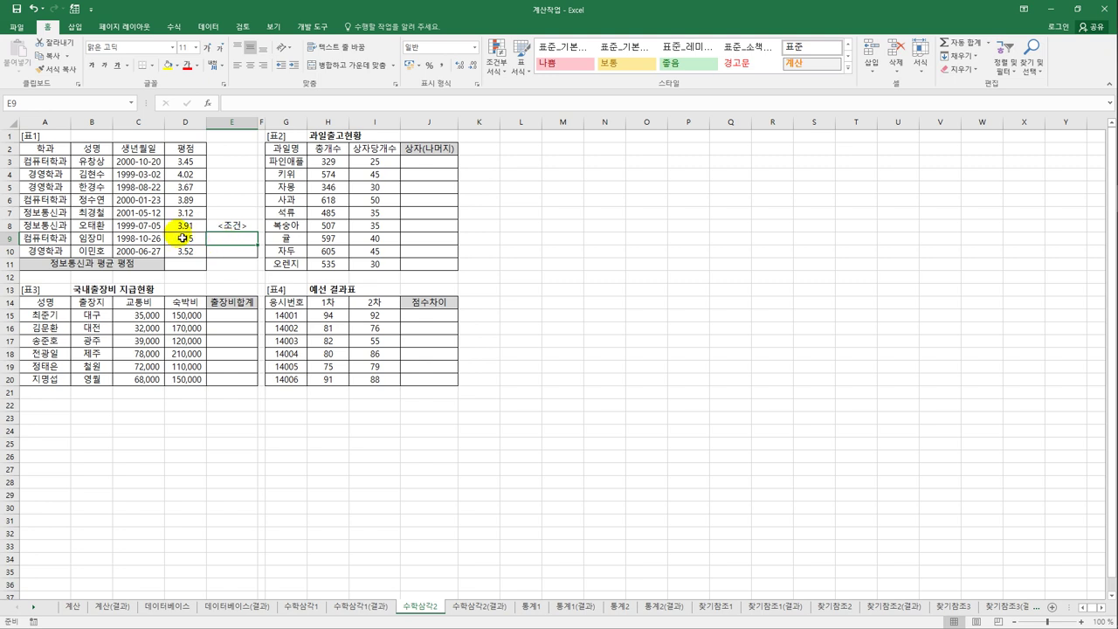
pyautogui.moveTo(43, 161); pyautogui.dragTo(39, 252)
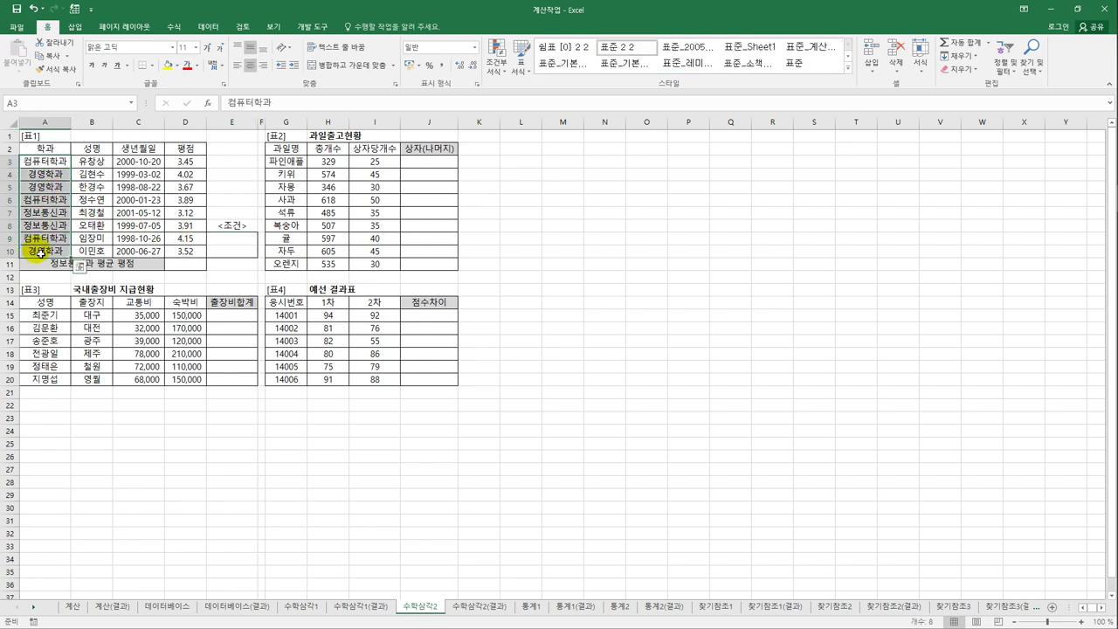
pyautogui.moveTo(184, 162); pyautogui.dragTo(184, 254)
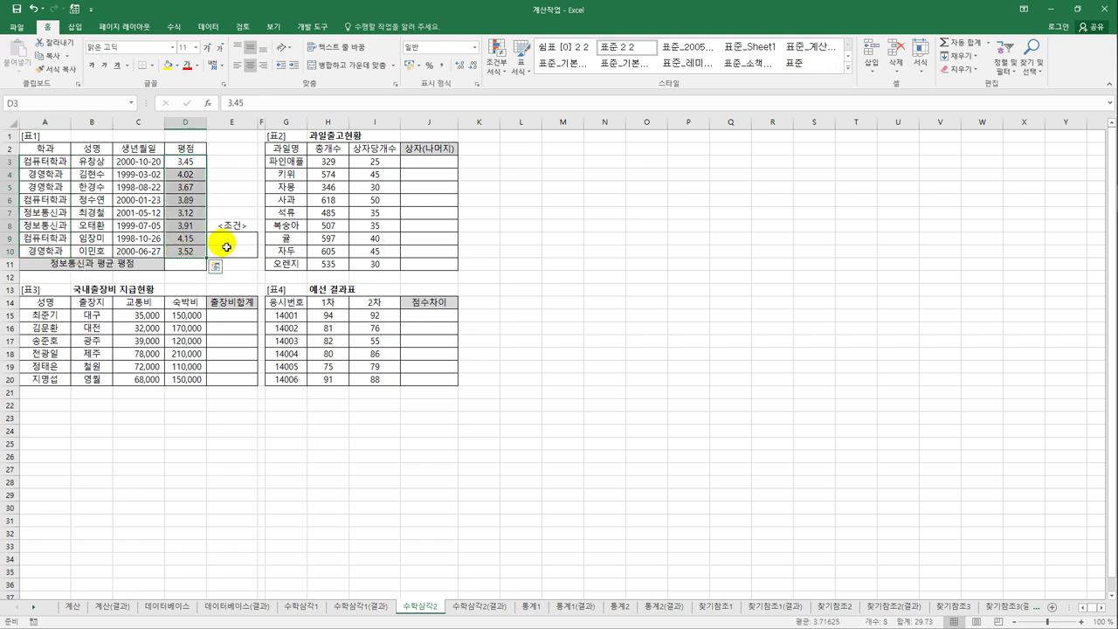
pyautogui.click(233, 243)
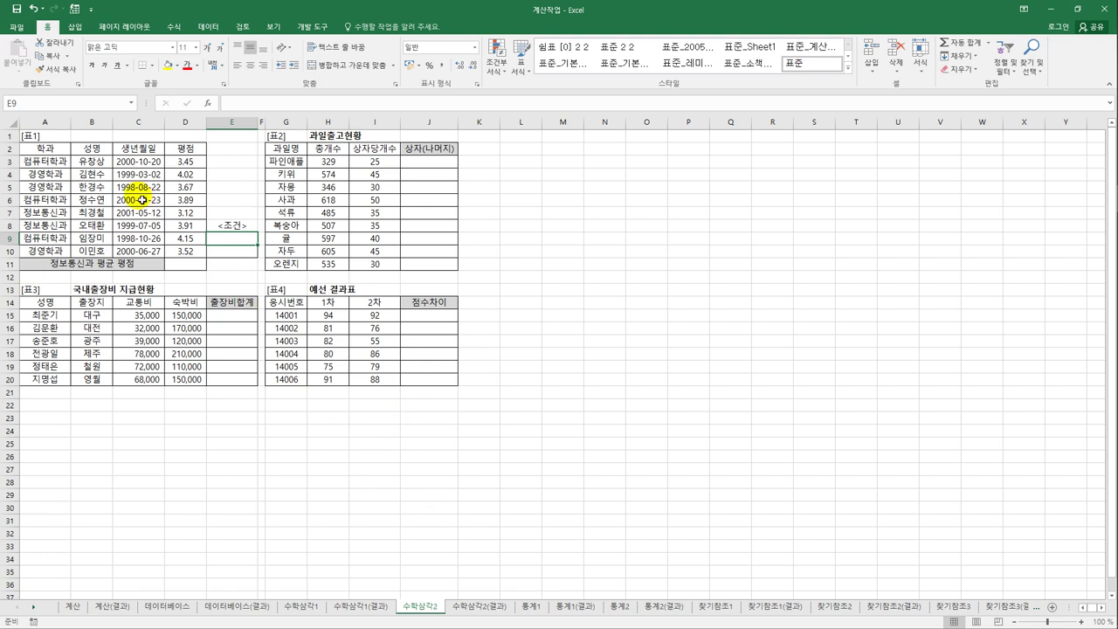
pyautogui.click(51, 151)
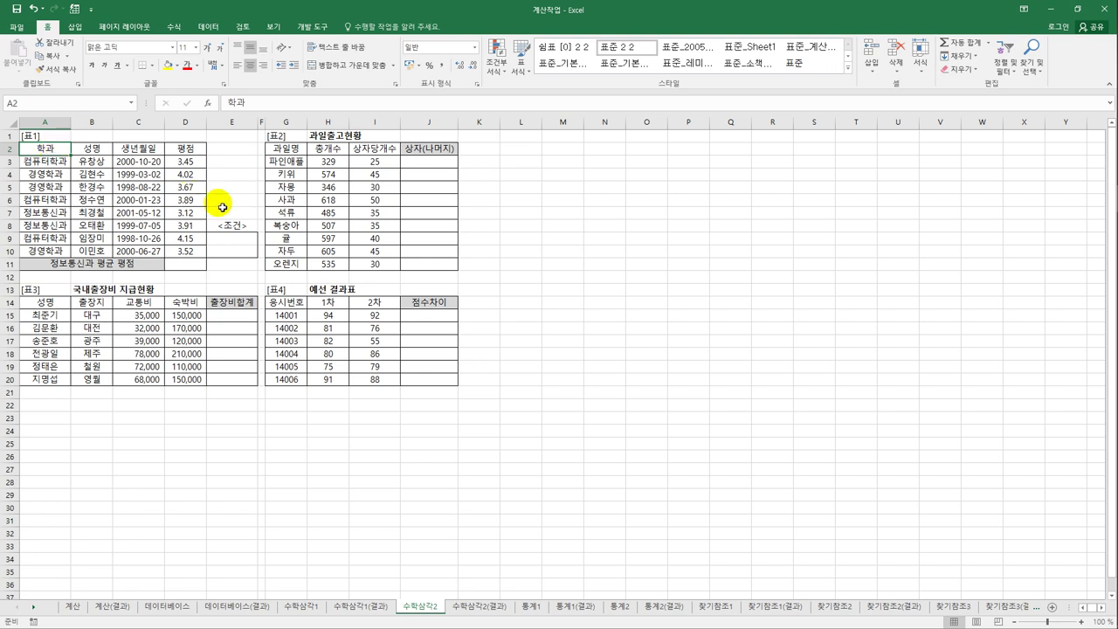
# Copy the 학과 heading and a 정보통신과 entry from table 1 into the <조건> cells E9:E10
pyautogui.moveTo(227, 241); pyautogui.dragTo(219, 252)
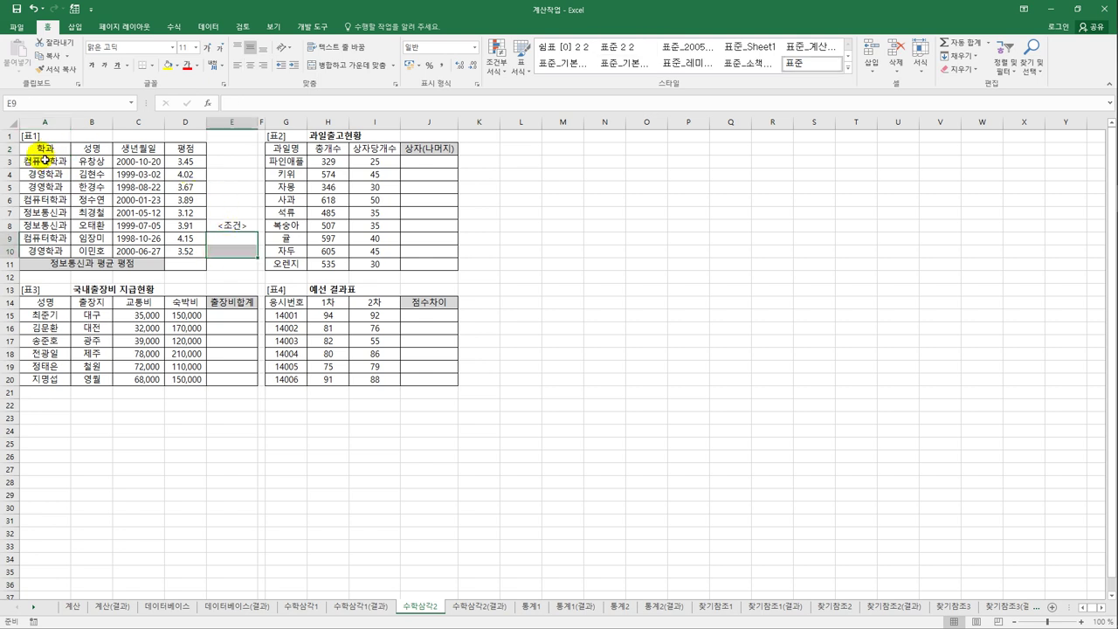
pyautogui.moveTo(43, 147); pyautogui.dragTo(180, 254)
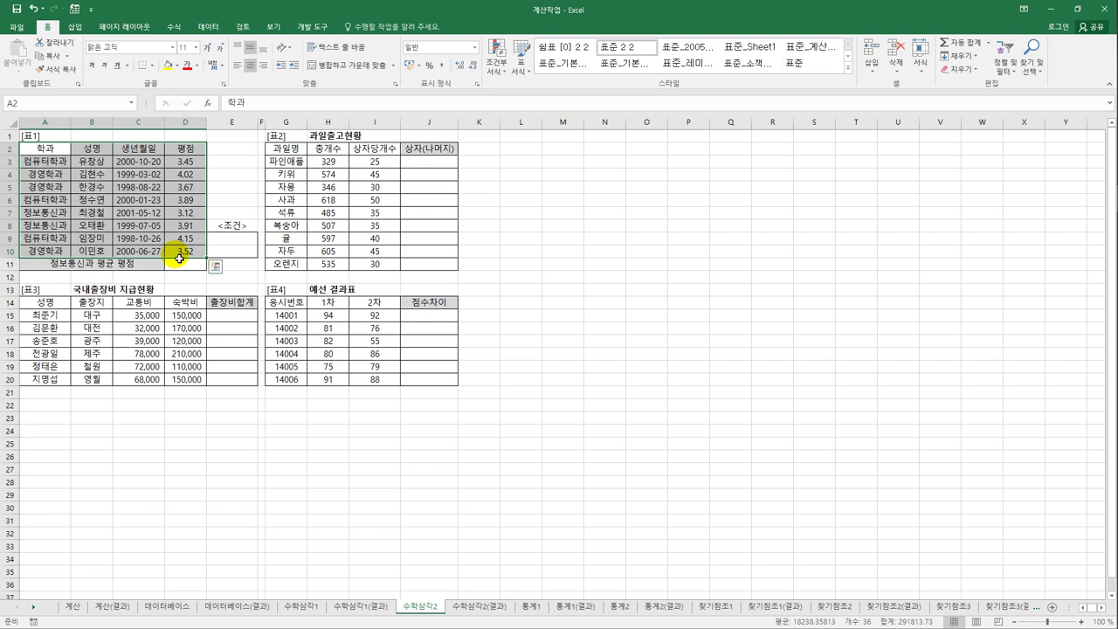
pyautogui.click(52, 150)
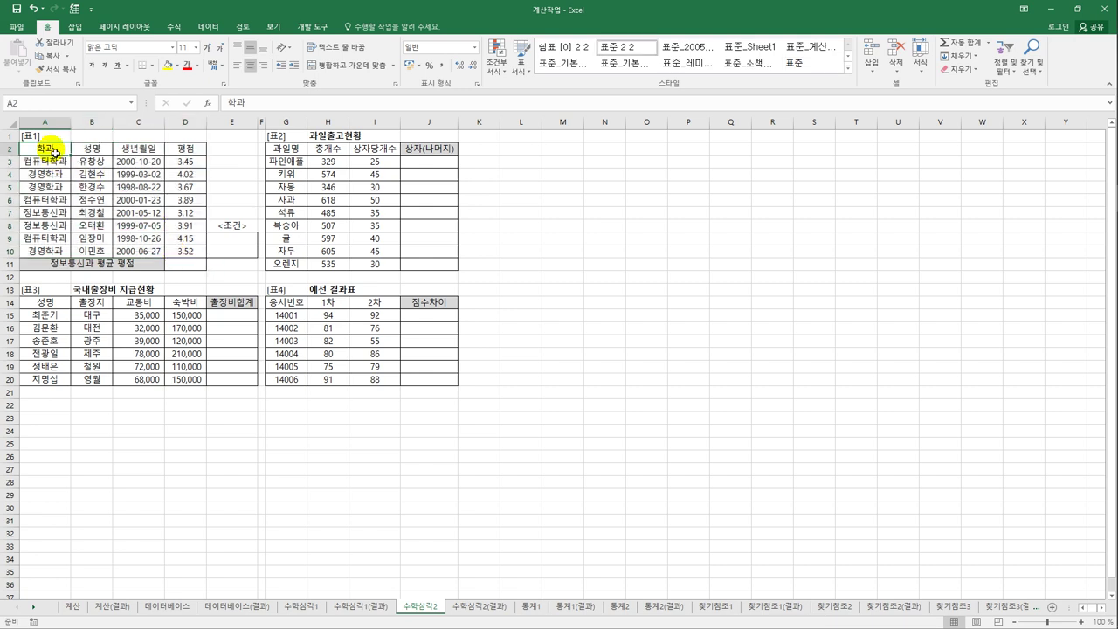
pyautogui.moveTo(54, 152); pyautogui.dragTo(53, 161)
pyautogui.click(45, 149)
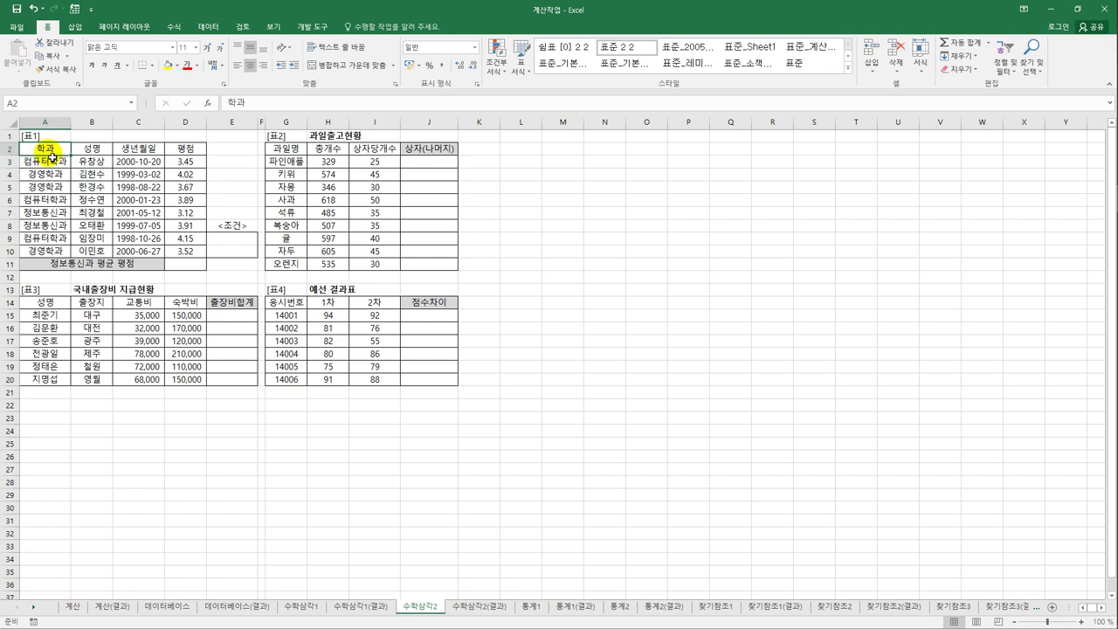
pyautogui.keyDown('ctrl'); pyautogui.click(45, 217); pyautogui.keyUp('ctrl')
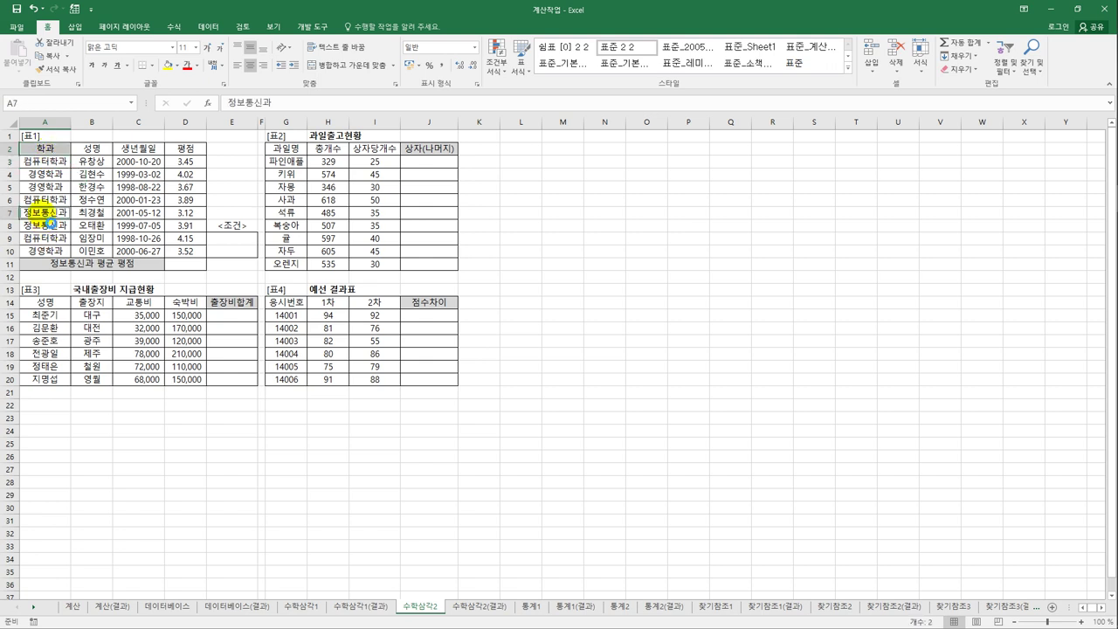
pyautogui.hotkey('ctrl', 'c')
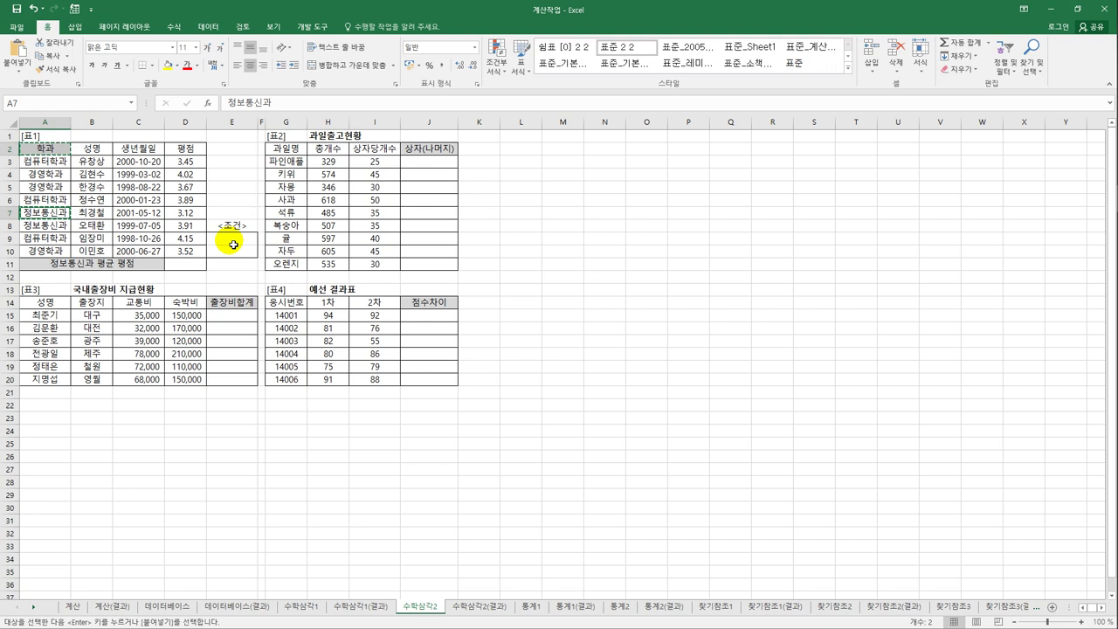
pyautogui.click(233, 242)
pyautogui.hotkey('ctrl', 'v')
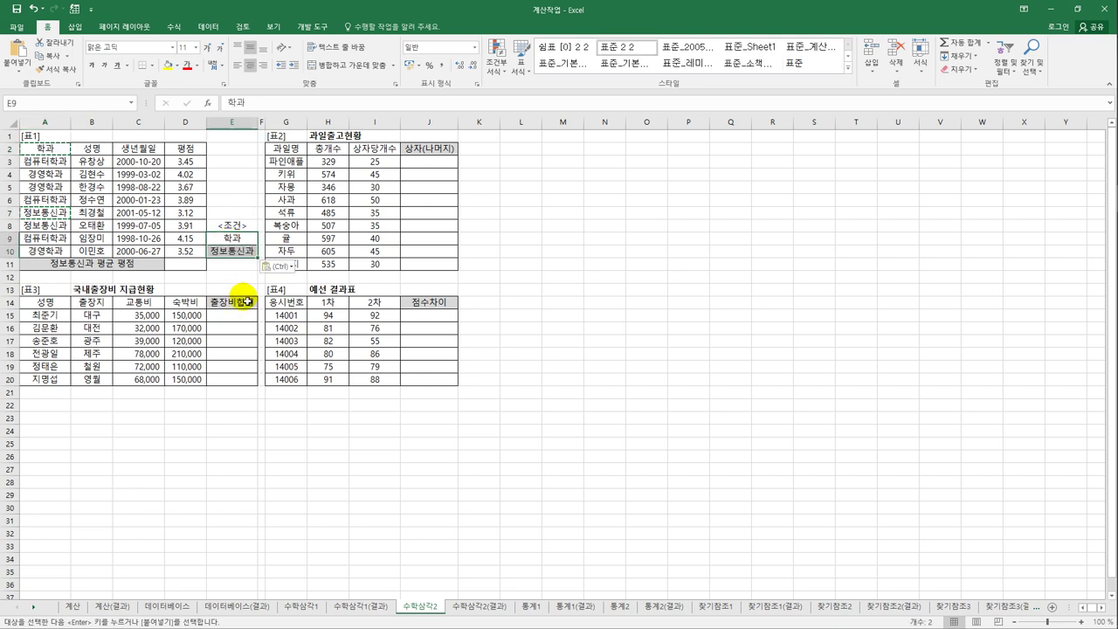
# Begin a DAVERAGE formula in D11 for the 정보통신과 평균 평점, with A2:D10 as the database range
pyautogui.click(200, 268)
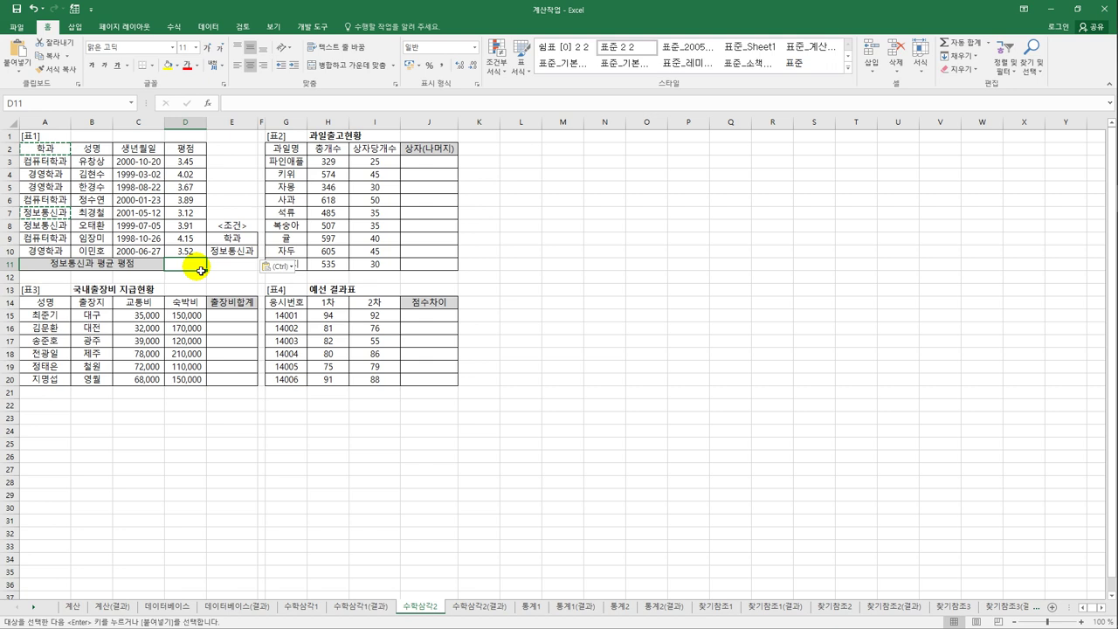
pyautogui.write('=')
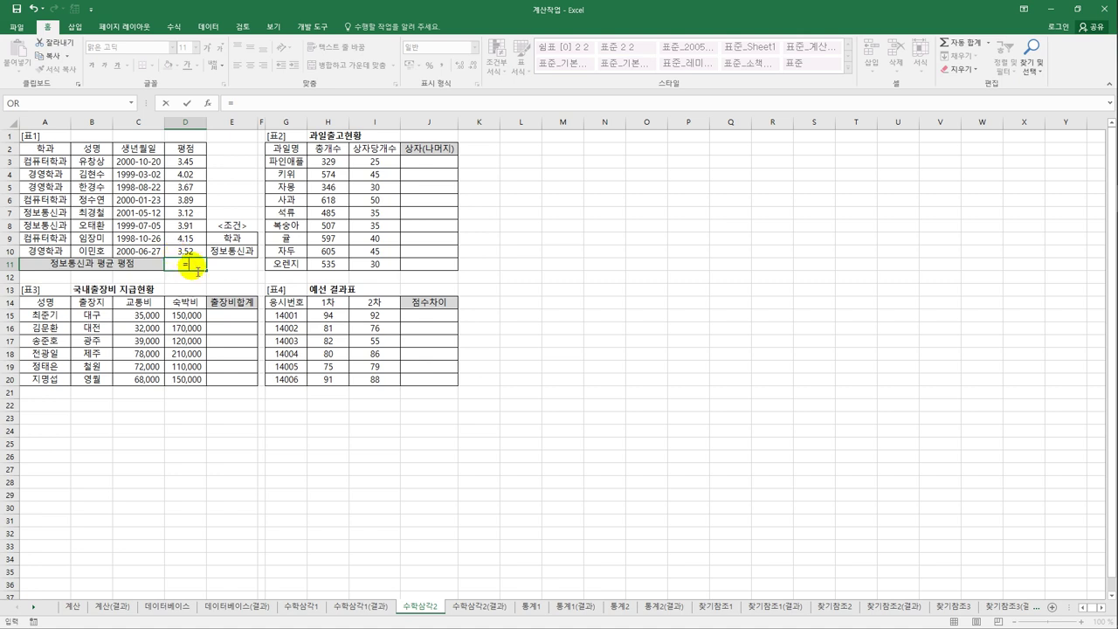
pyautogui.write('ㅇ')
pyautogui.press('BackSpace')
pyautogui.write('d')
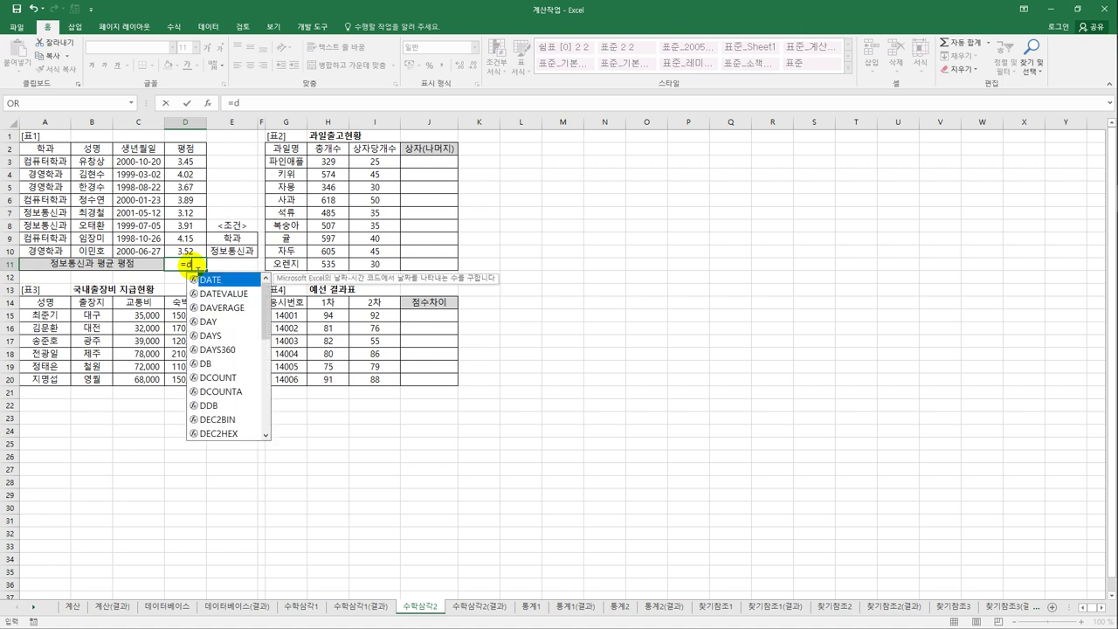
pyautogui.click(226, 311)
pyautogui.doubleClick(226, 310)
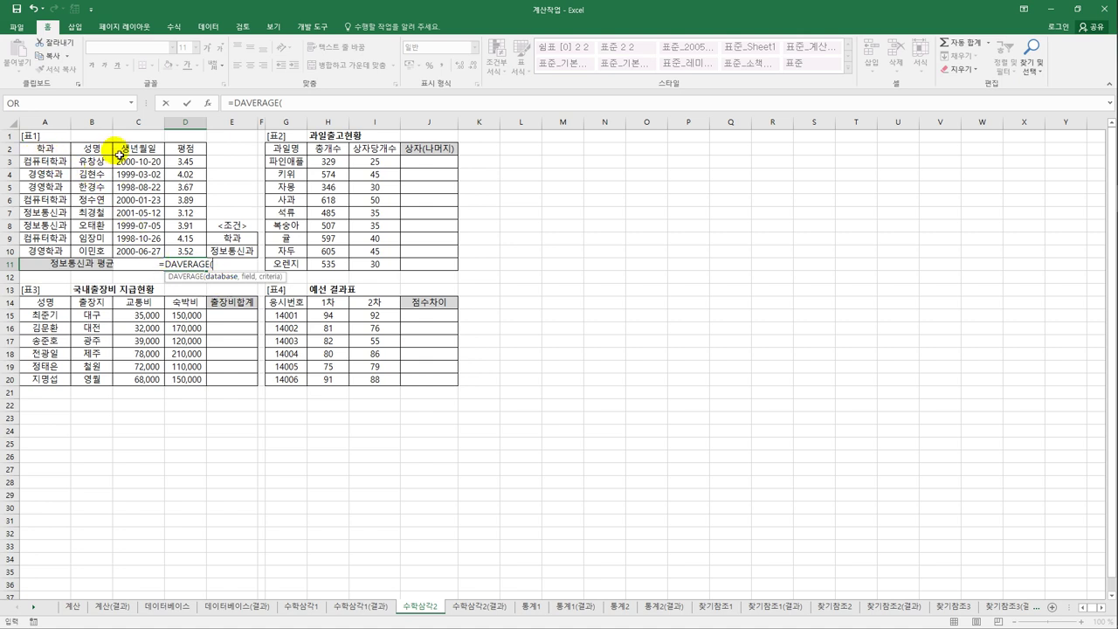
pyautogui.moveTo(44, 151); pyautogui.dragTo(184, 253)
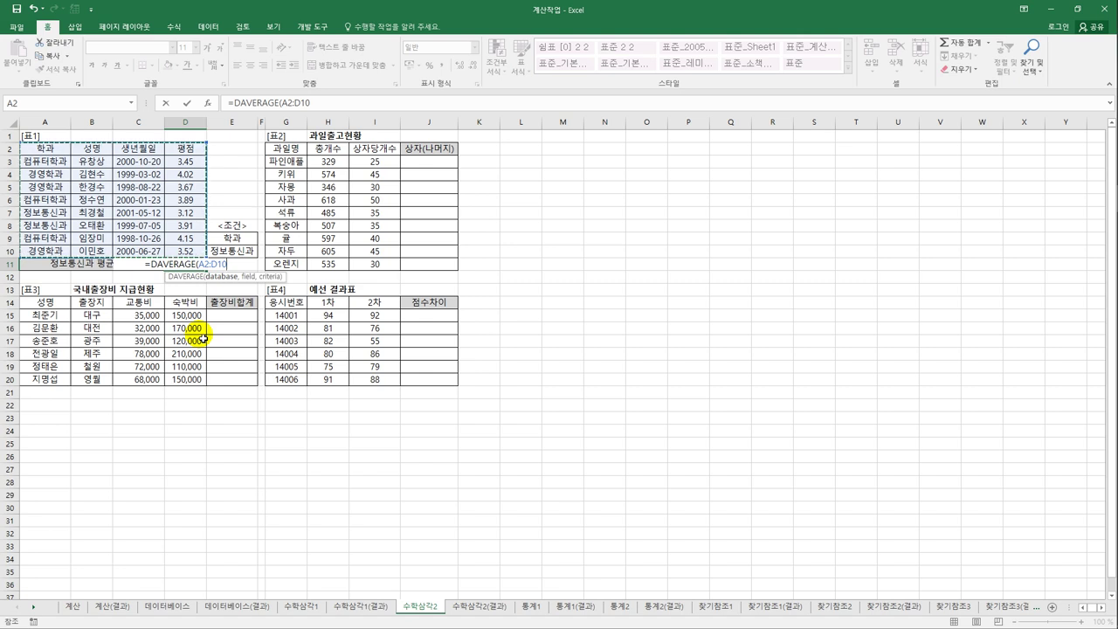
pyautogui.write(',')
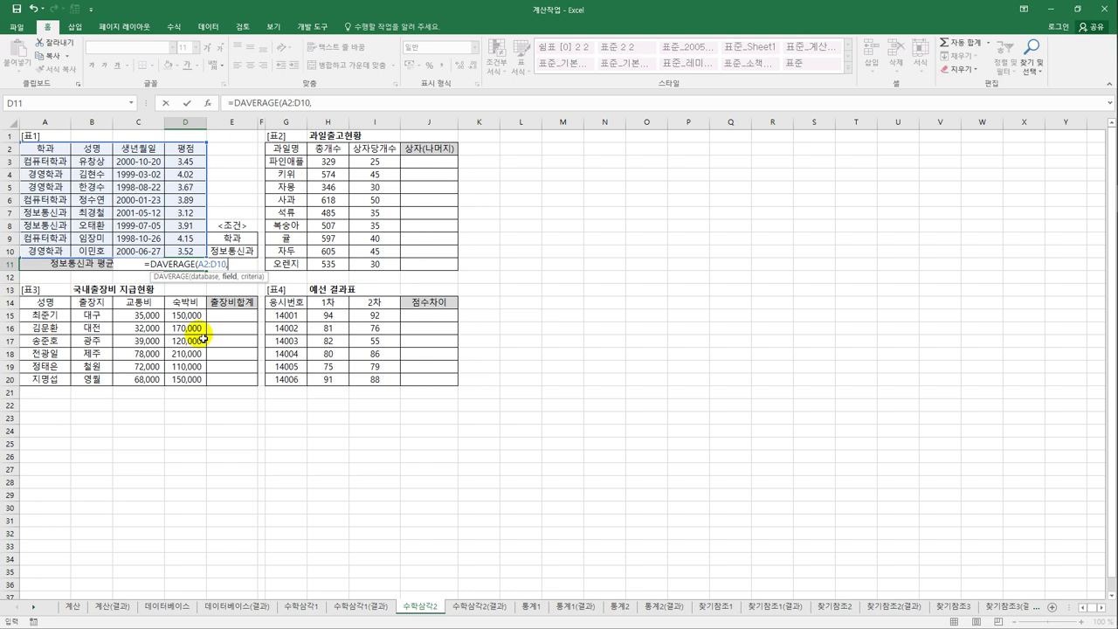
# Complete the D11 DAVERAGE formula with field number 4 and criteria range E9:E10
pyautogui.click(187, 152)
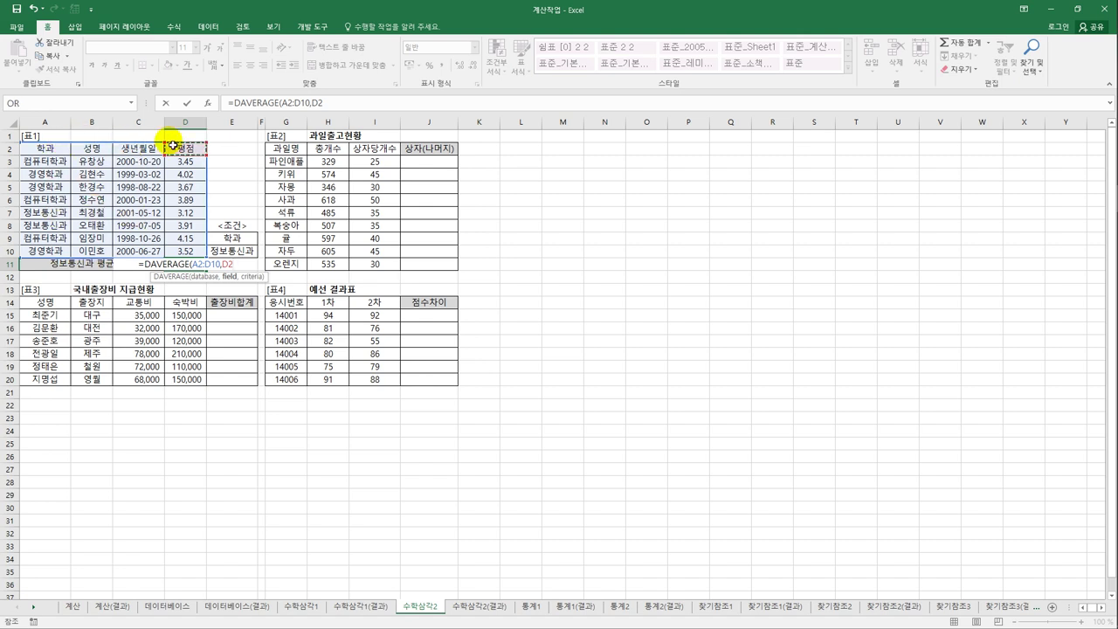
pyautogui.press('BackSpace')
pyautogui.press('BackSpace')
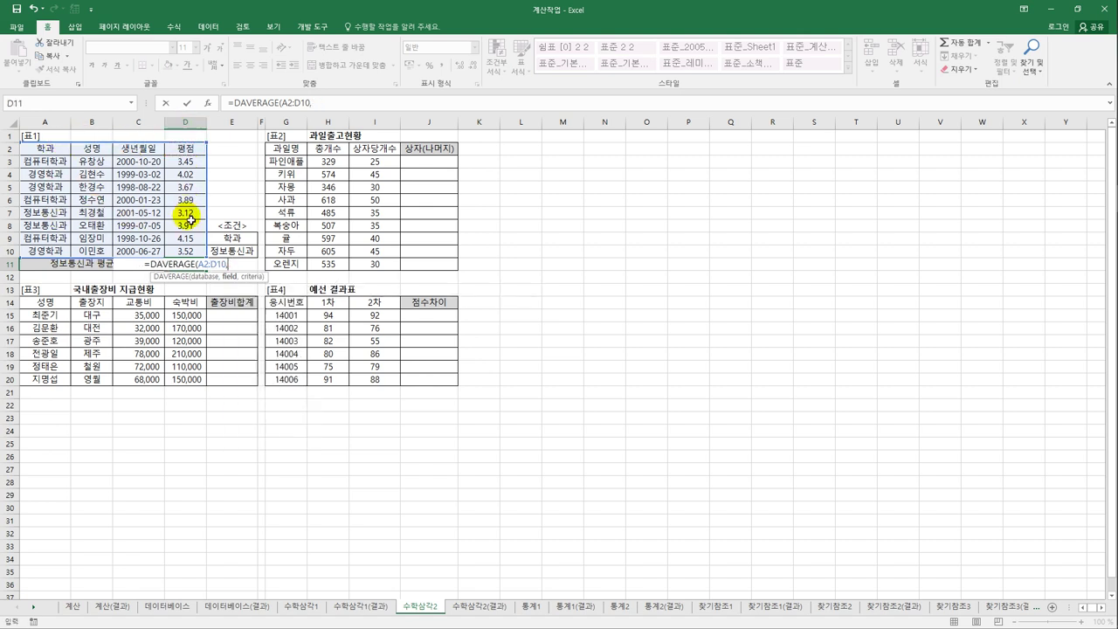
pyautogui.write('4')
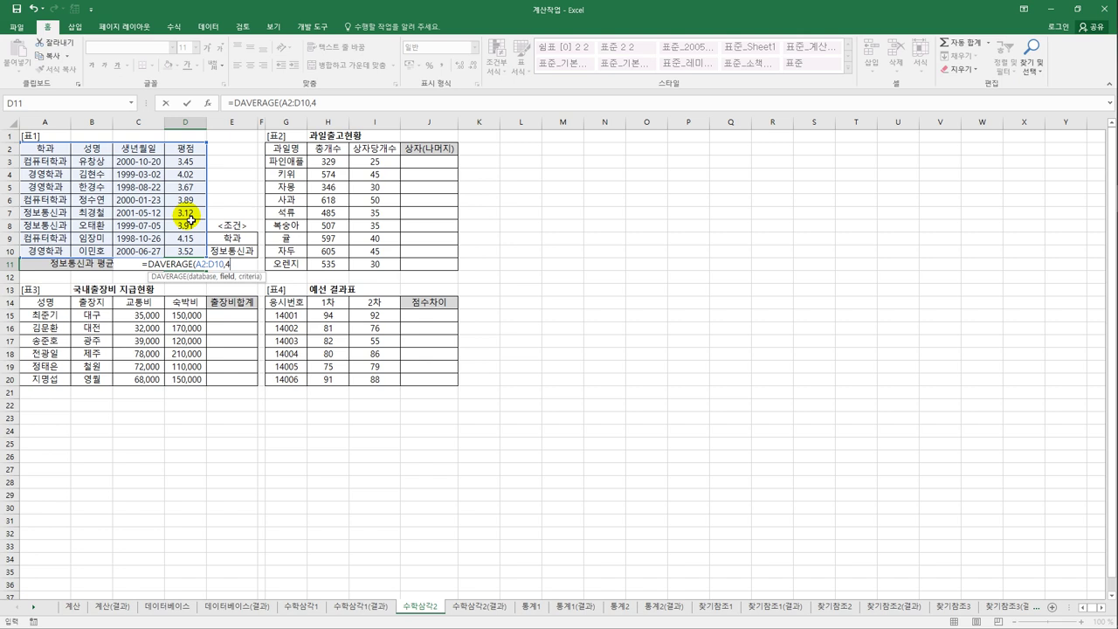
pyautogui.write(',')
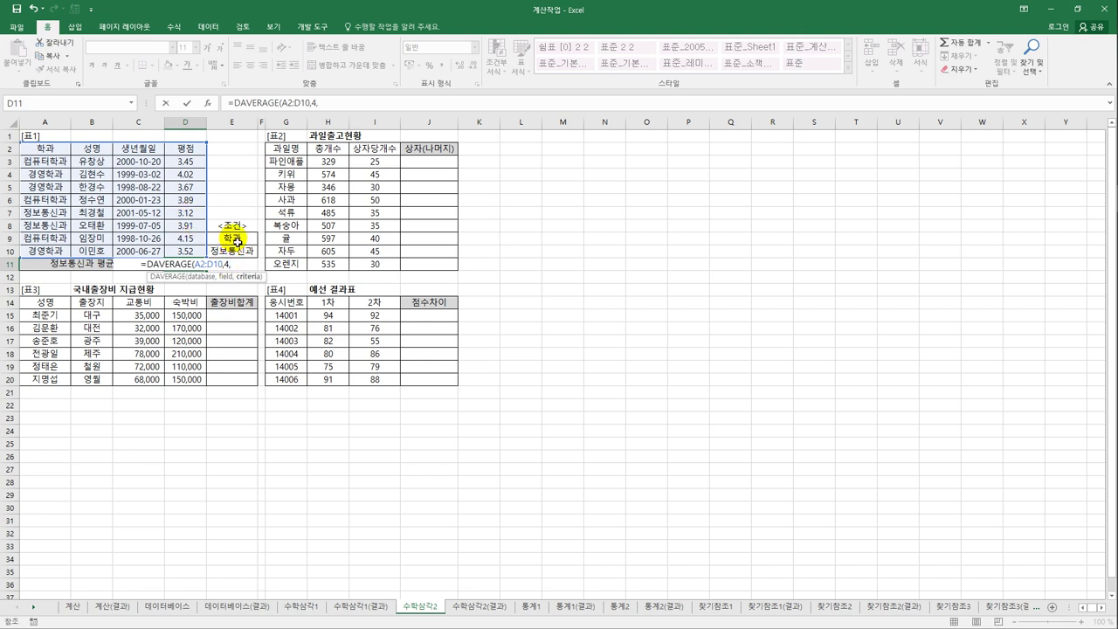
pyautogui.moveTo(236, 241); pyautogui.dragTo(234, 251)
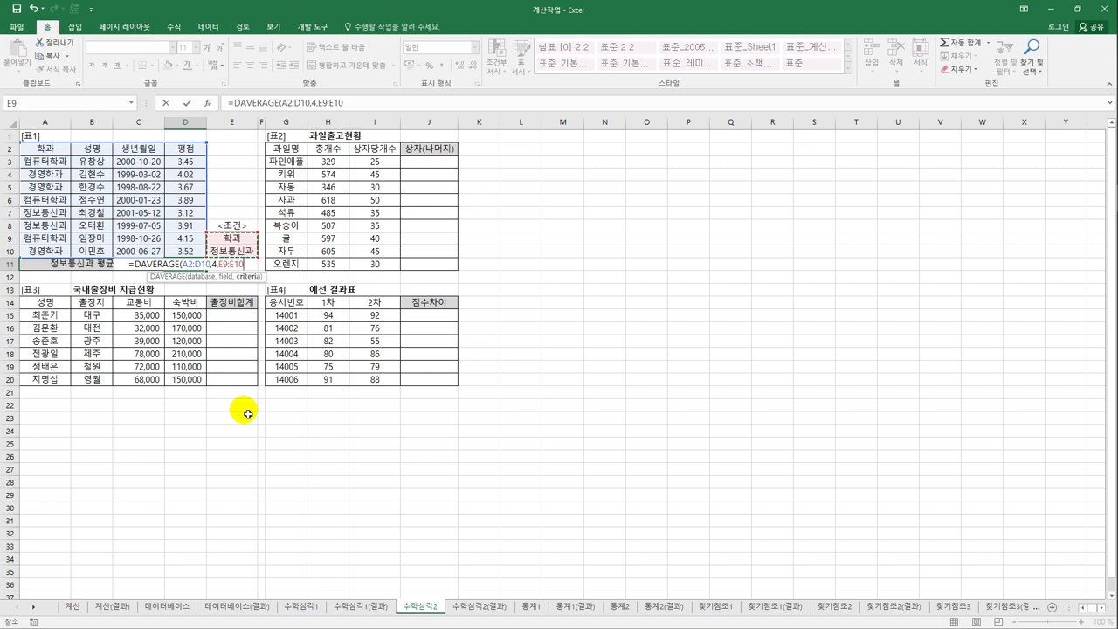
pyautogui.write(')')
pyautogui.hotkey('ctrl', 'Return')
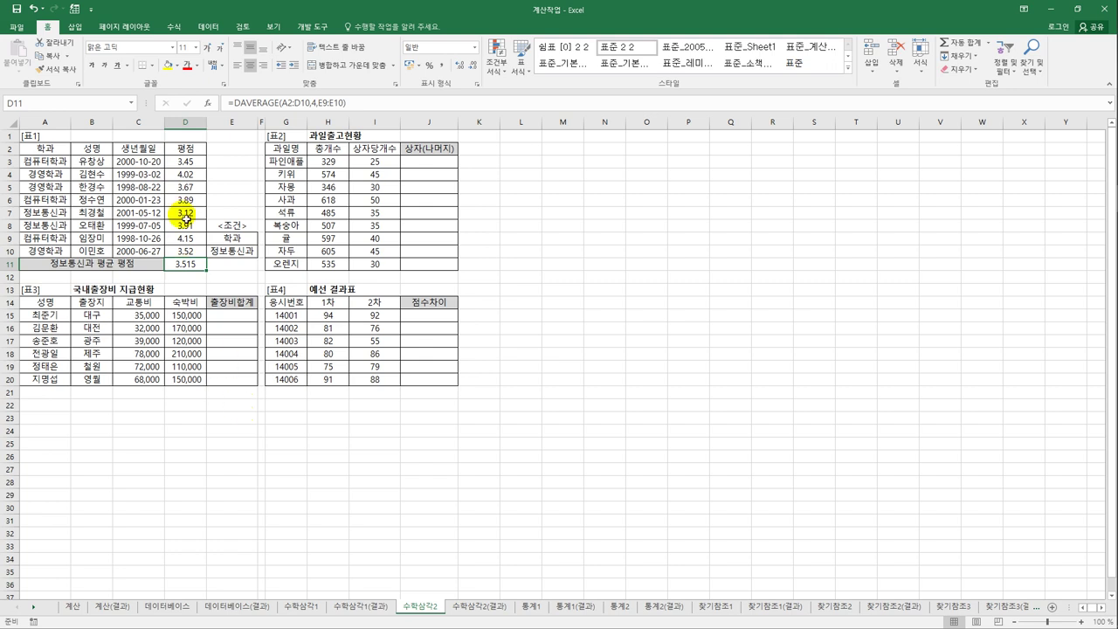
# Wrap the D11 DAVERAGE formula in ROUND with 2 decimal places
pyautogui.click(234, 104)
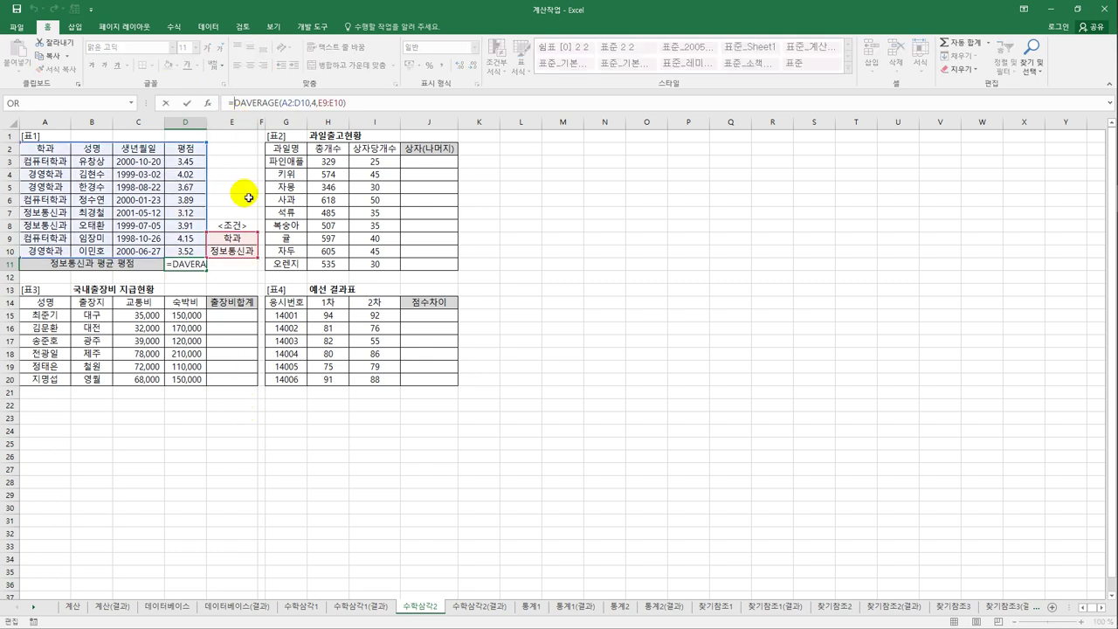
pyautogui.write('round')
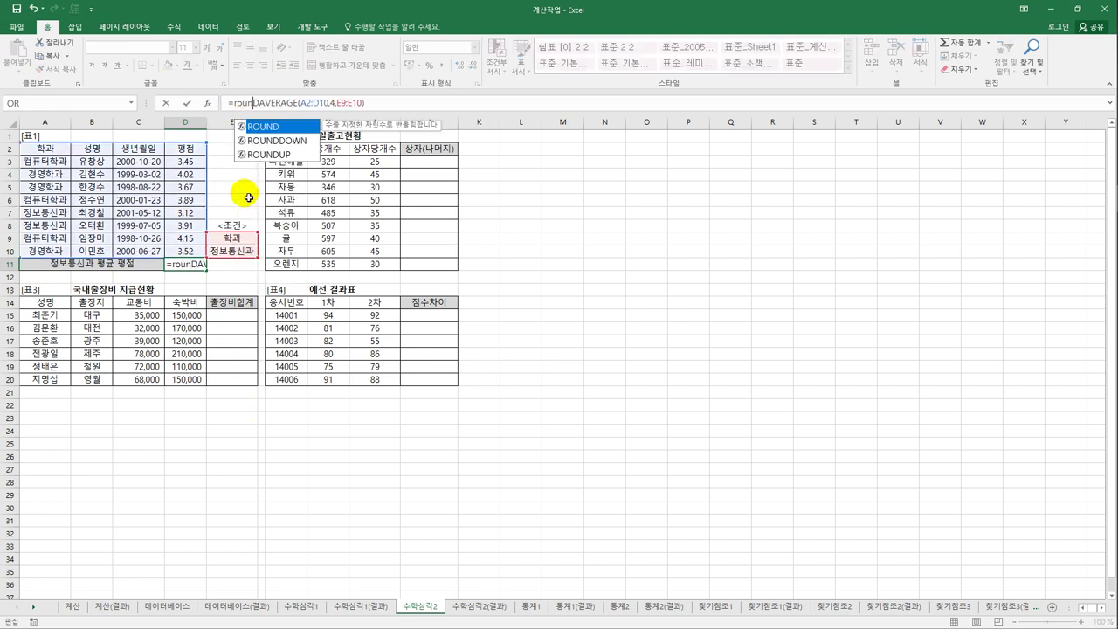
pyautogui.press('Tab')
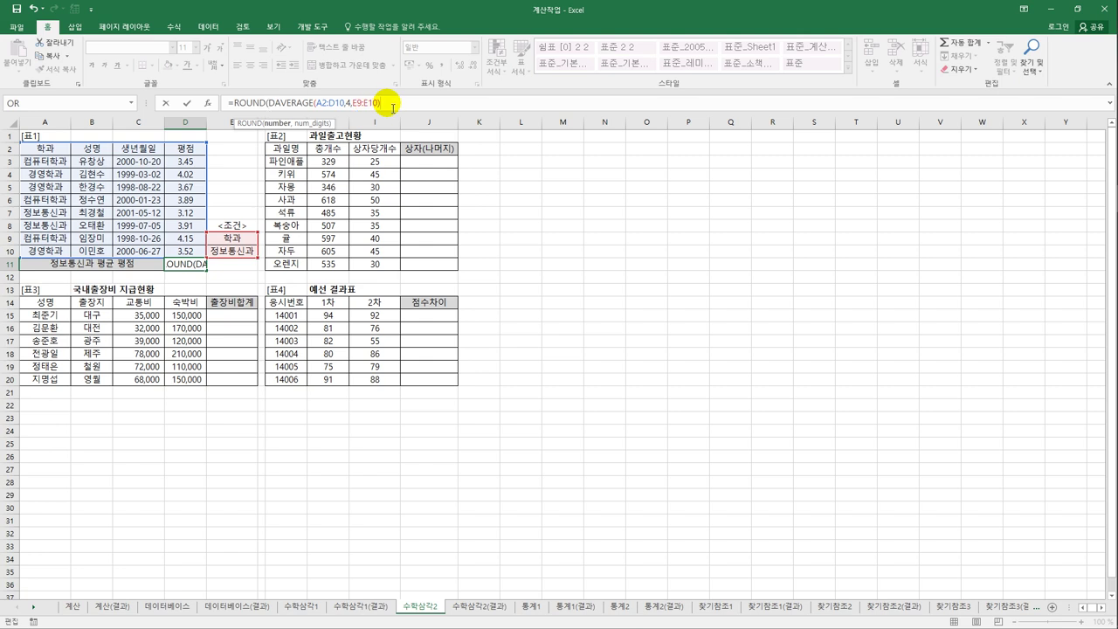
pyautogui.write(',2')
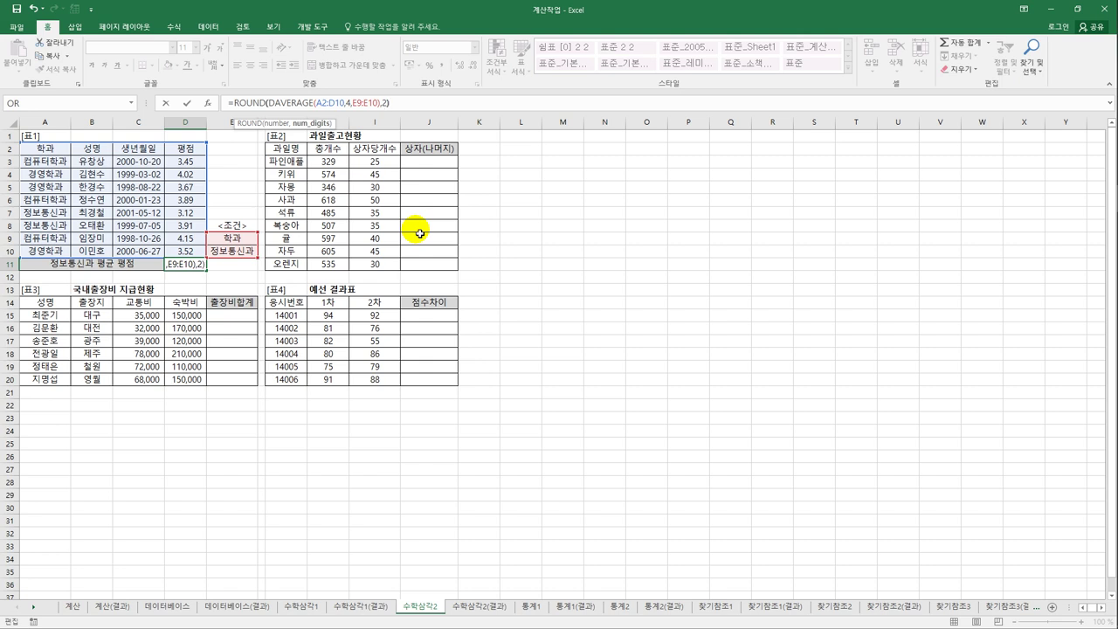
pyautogui.write(')')
pyautogui.hotkey('ctrl', 'Return')
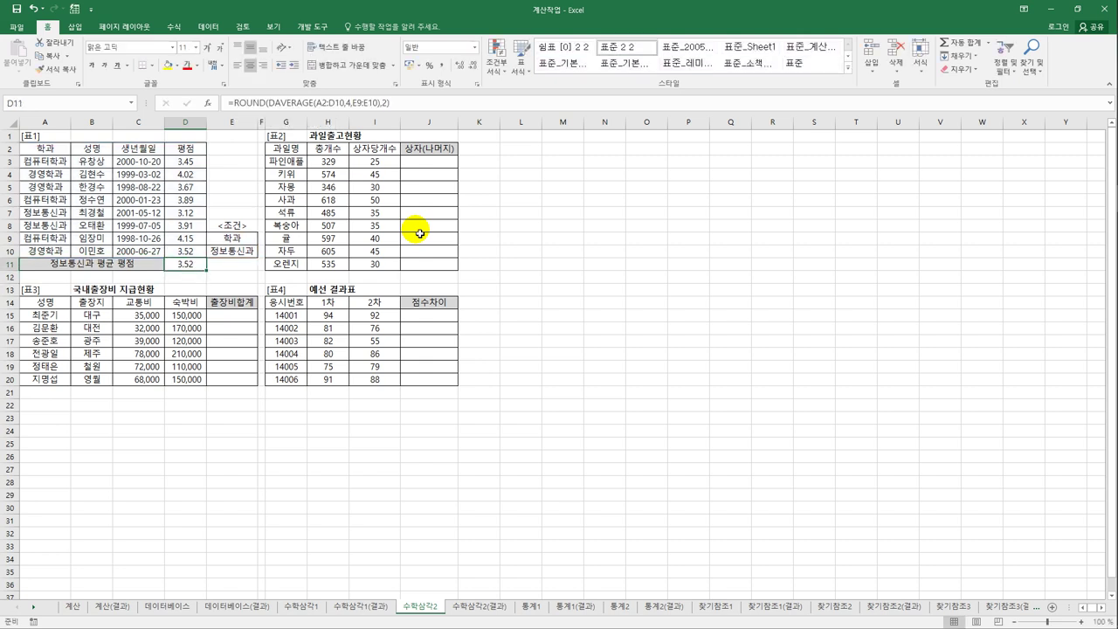
# Divide the 파인애플 총개수 by its 상자당개수 in table 2's 상자(나머지) cell J3 with the formula =H3/I3
pyautogui.click(424, 166)
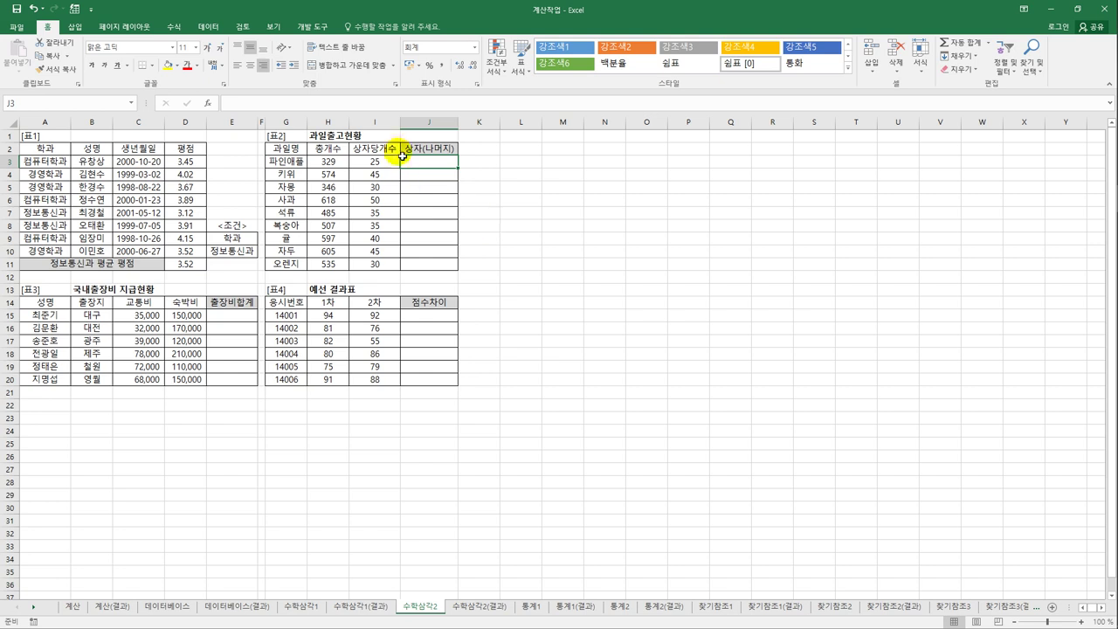
pyautogui.moveTo(323, 165); pyautogui.dragTo(325, 264)
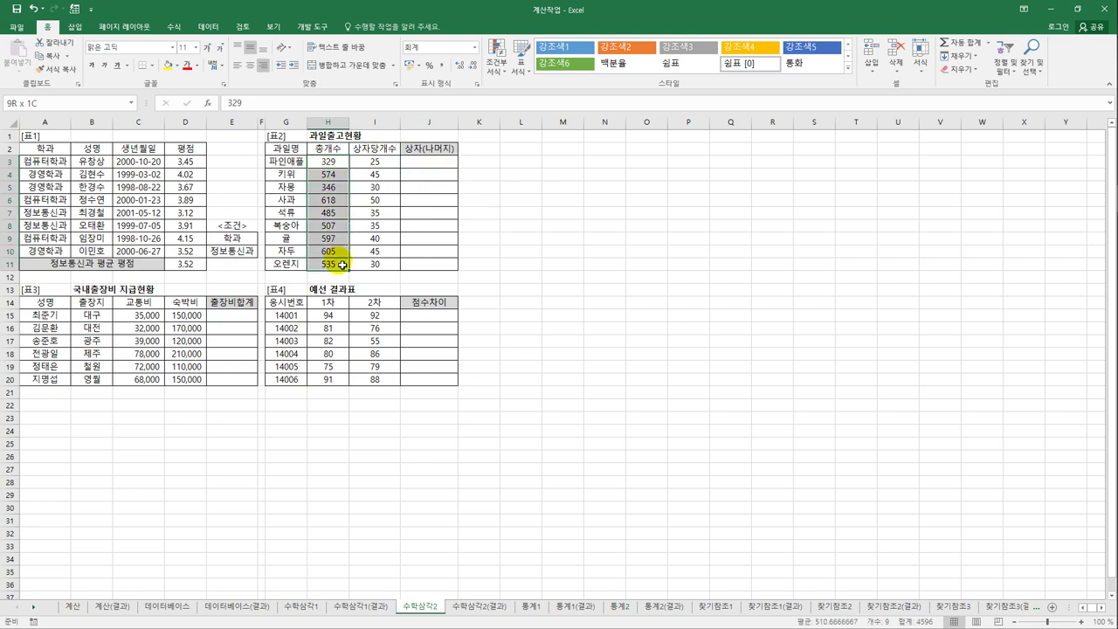
pyautogui.moveTo(371, 164); pyautogui.dragTo(379, 272)
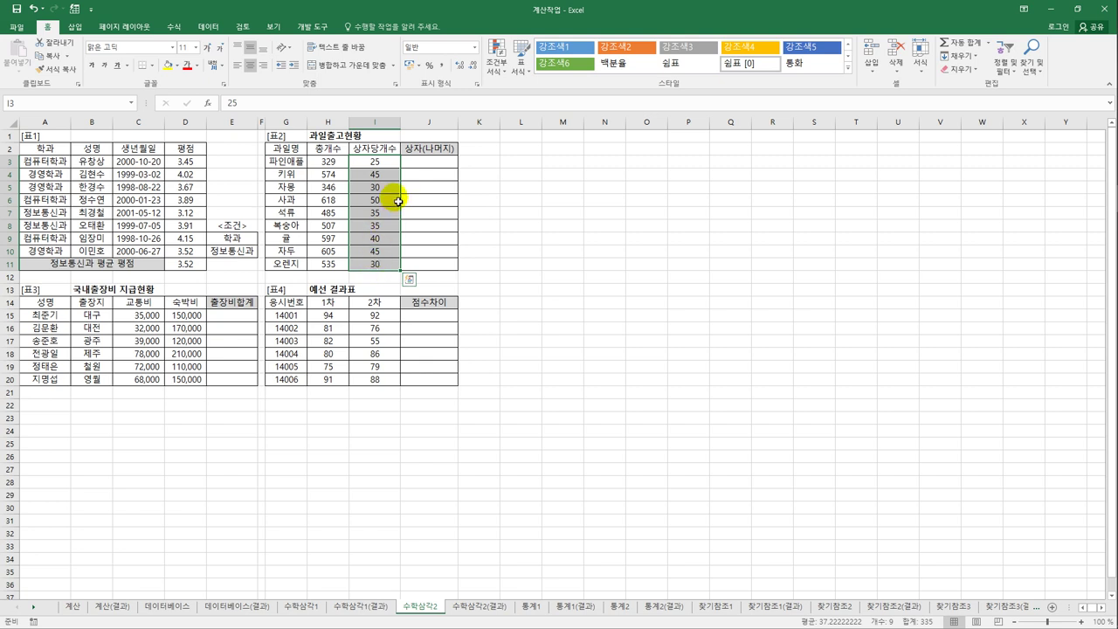
pyautogui.click(330, 164)
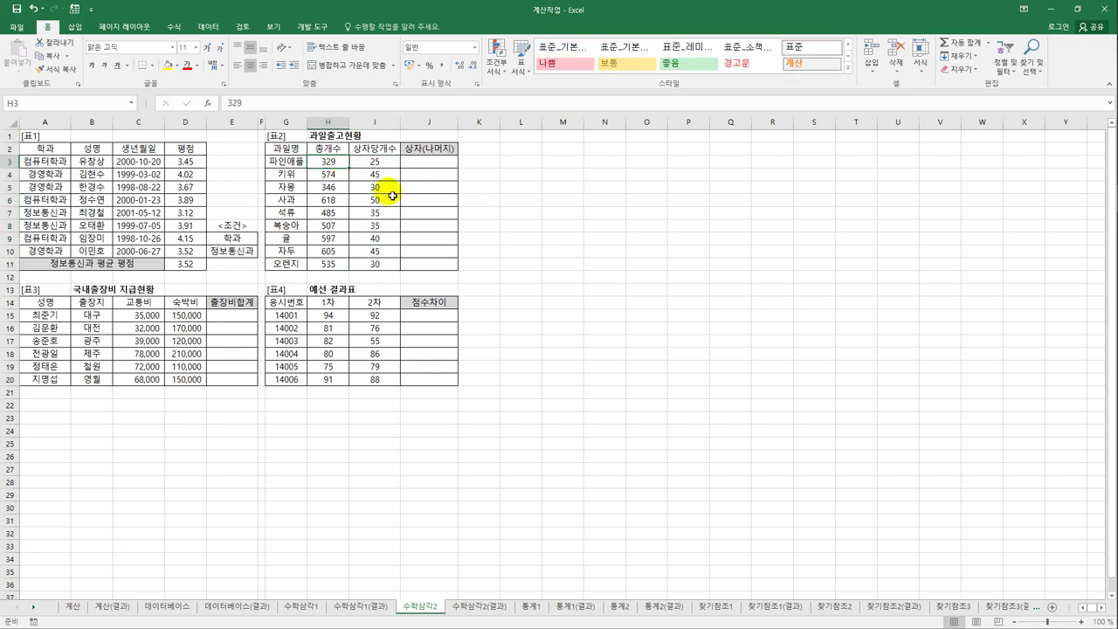
pyautogui.click(377, 161)
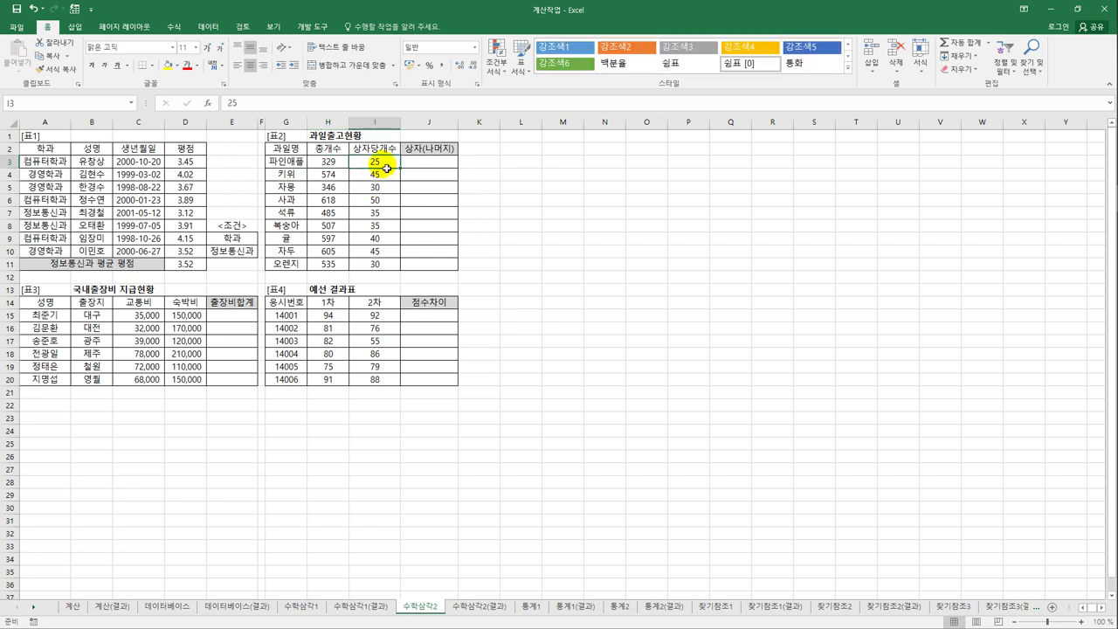
pyautogui.click(441, 162)
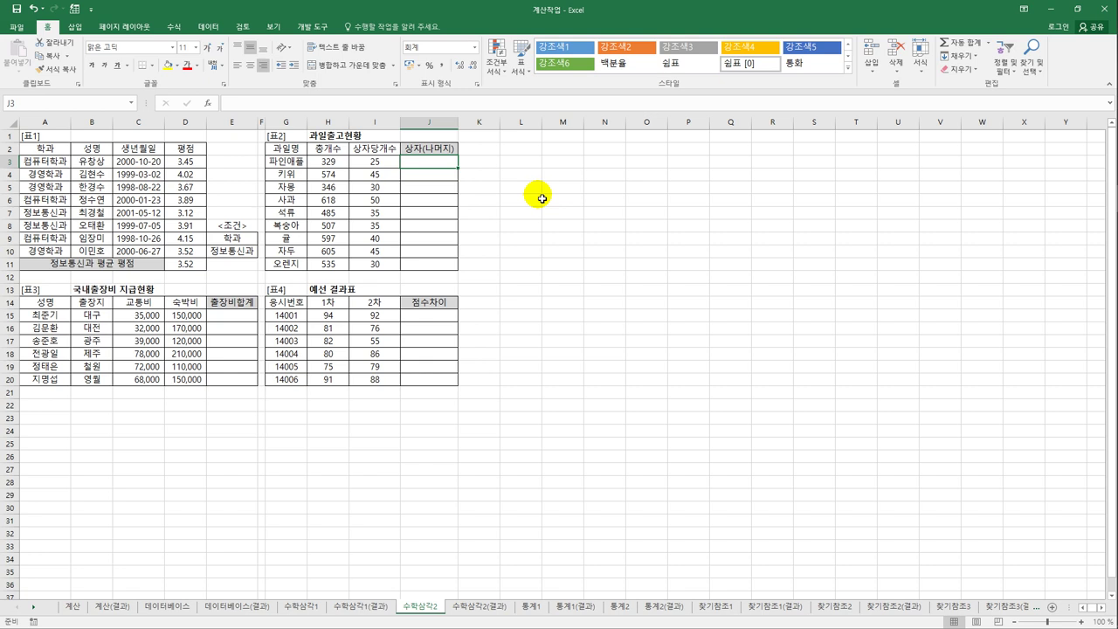
pyautogui.write('=')
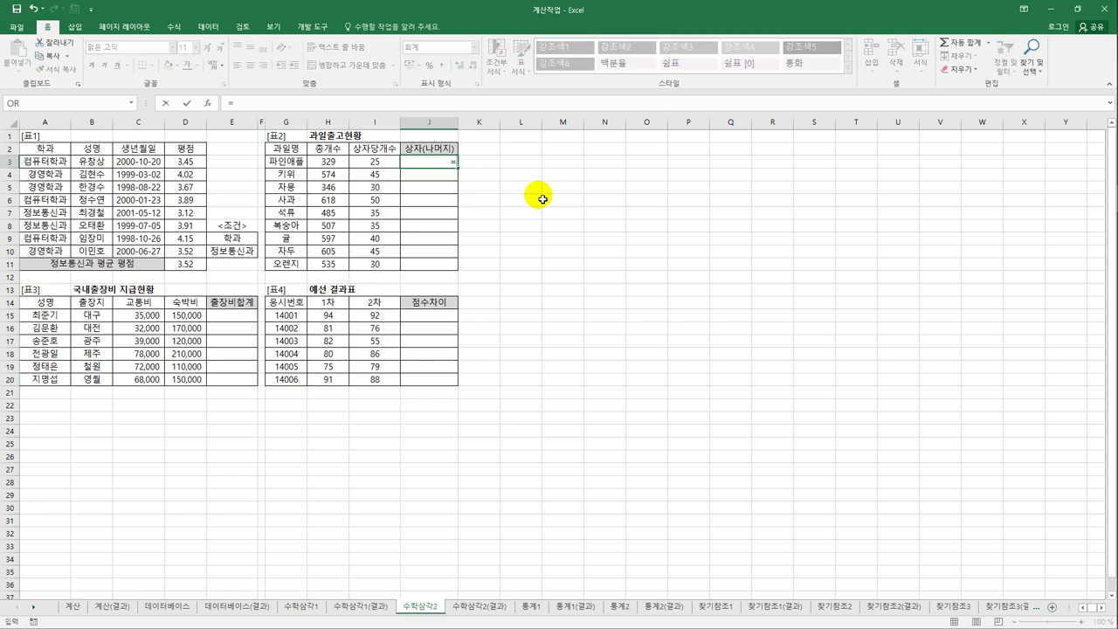
pyautogui.press('Left')
pyautogui.press('Left')
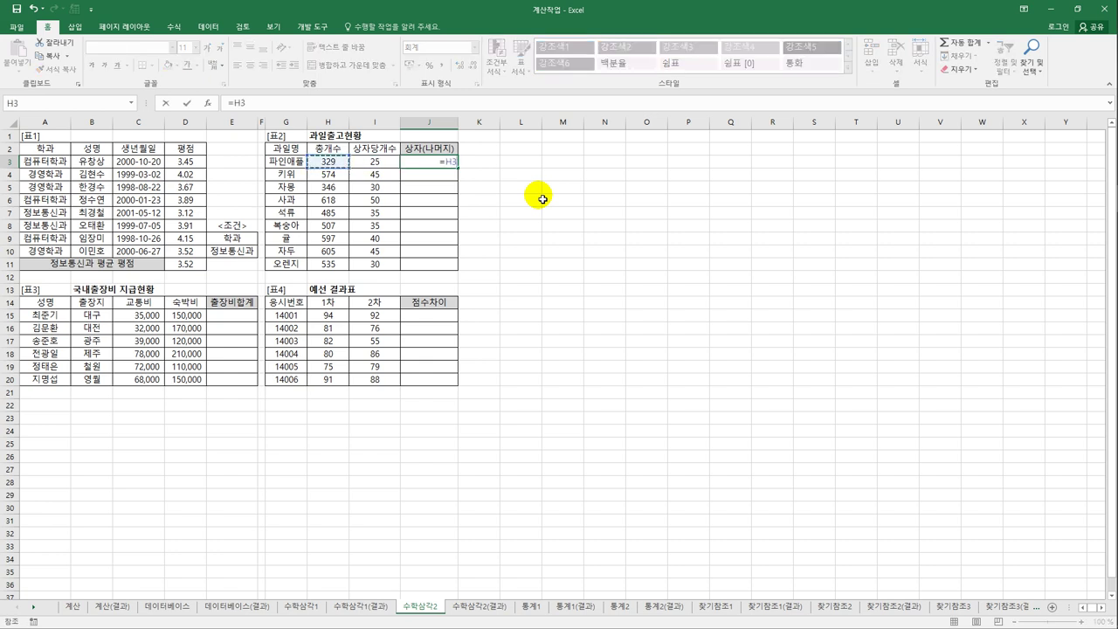
pyautogui.write('/')
pyautogui.press('Left')
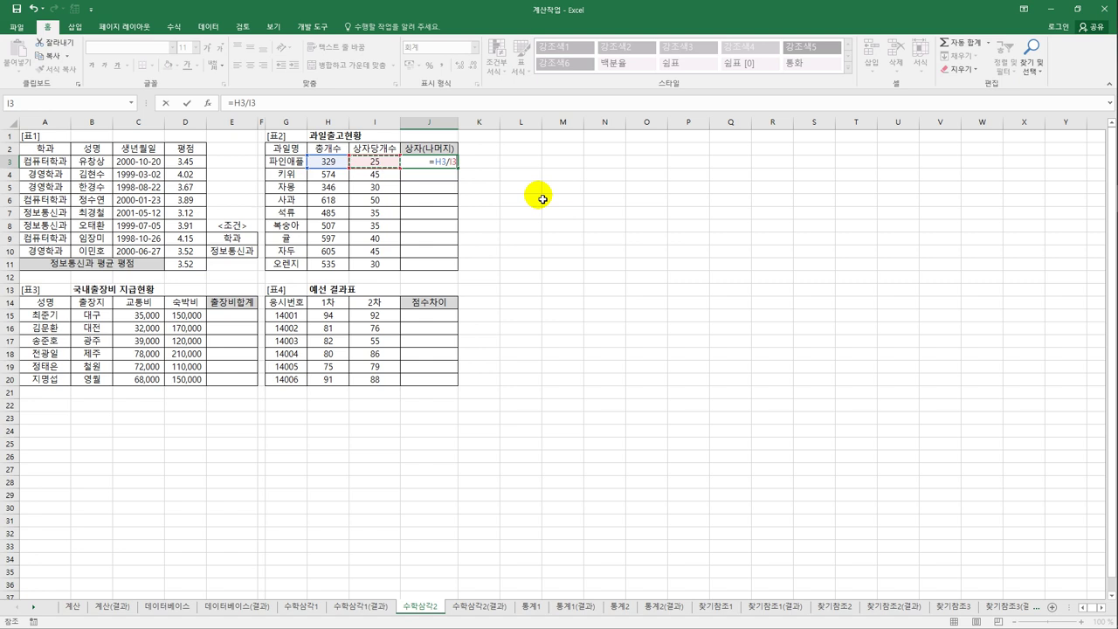
pyautogui.press('Return')
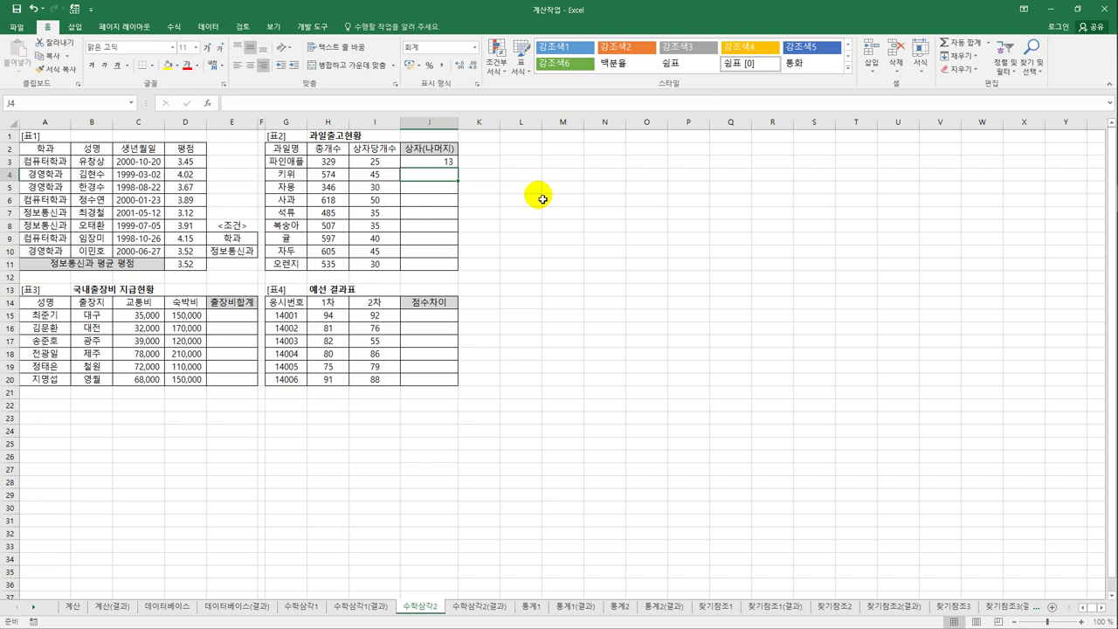
pyautogui.press('Up')
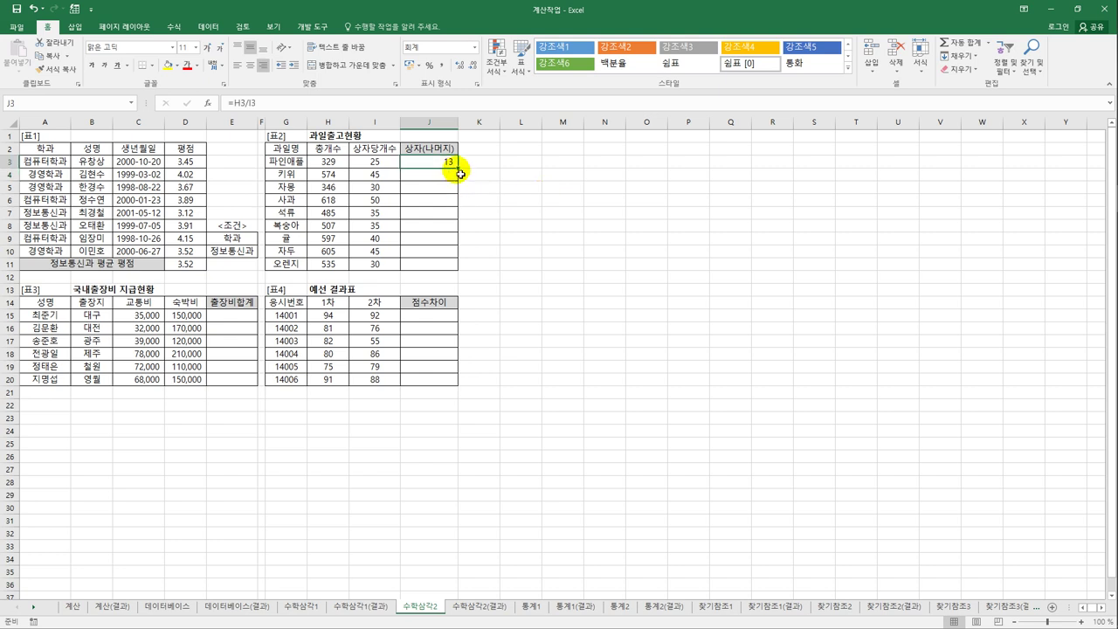
# Try filling the J3 division formula down through J11, and clear the range J3:J11
pyautogui.moveTo(456, 168); pyautogui.dragTo(459, 269)
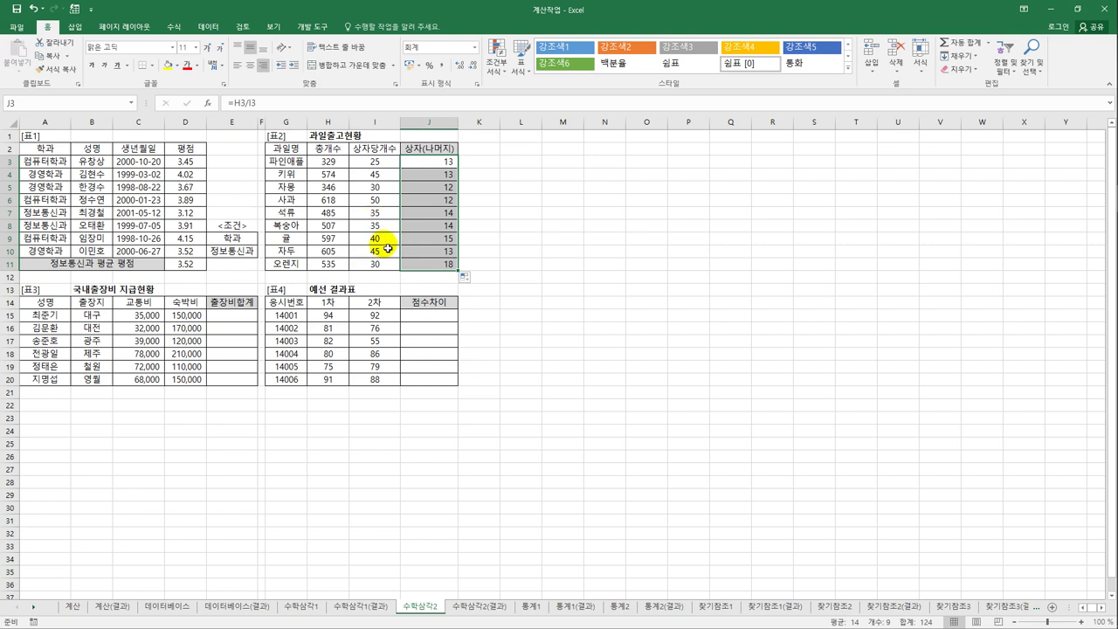
pyautogui.click(445, 165)
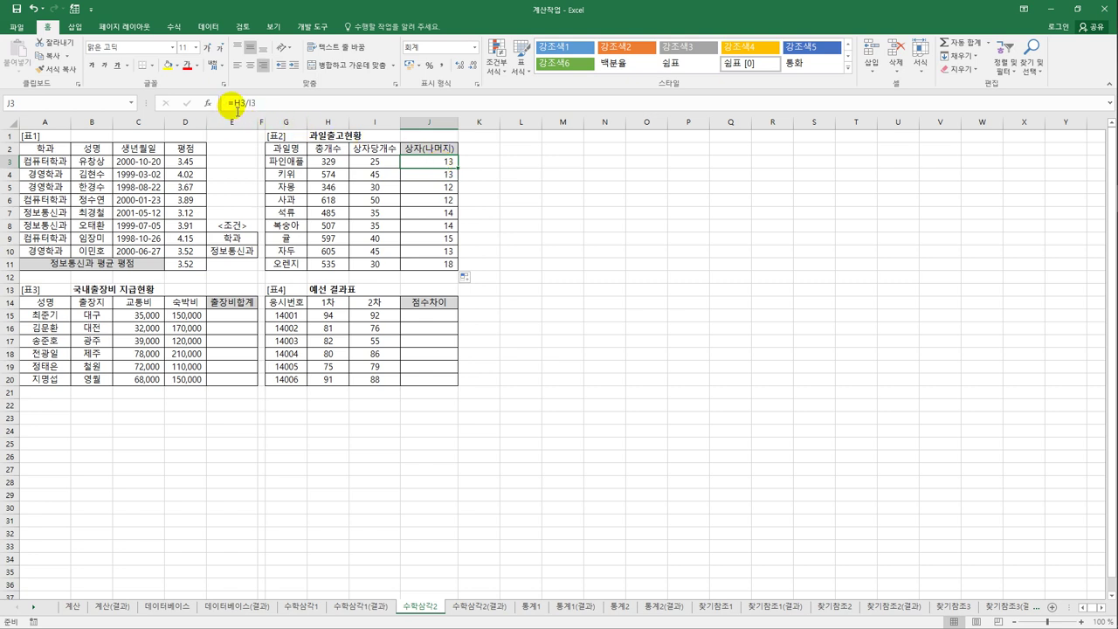
pyautogui.click(234, 103)
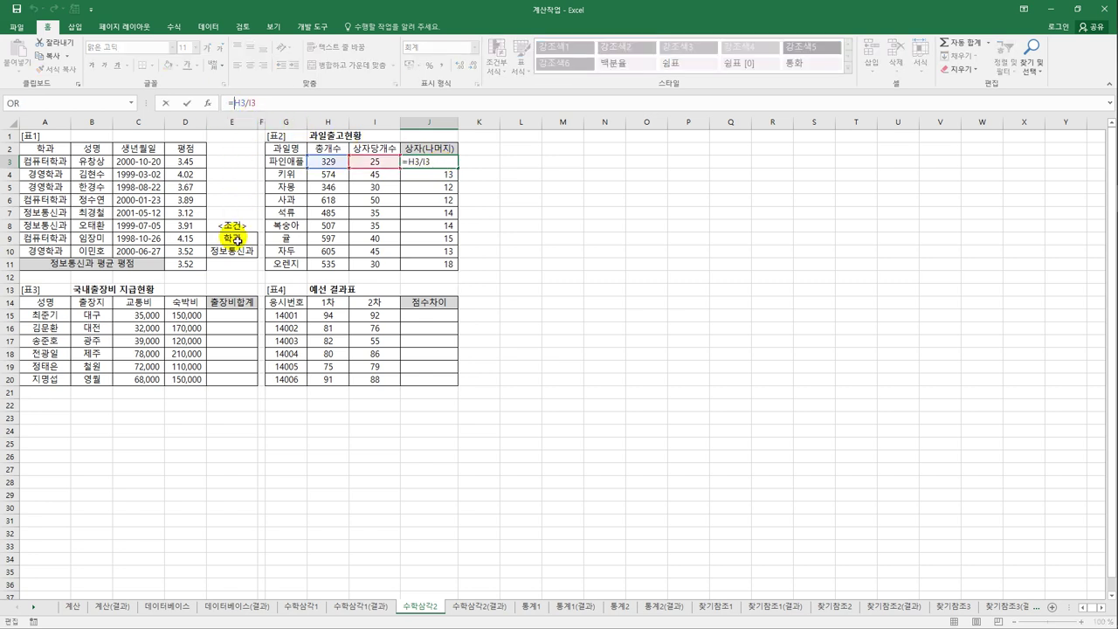
pyautogui.hotkey('ctrl', 'Return')
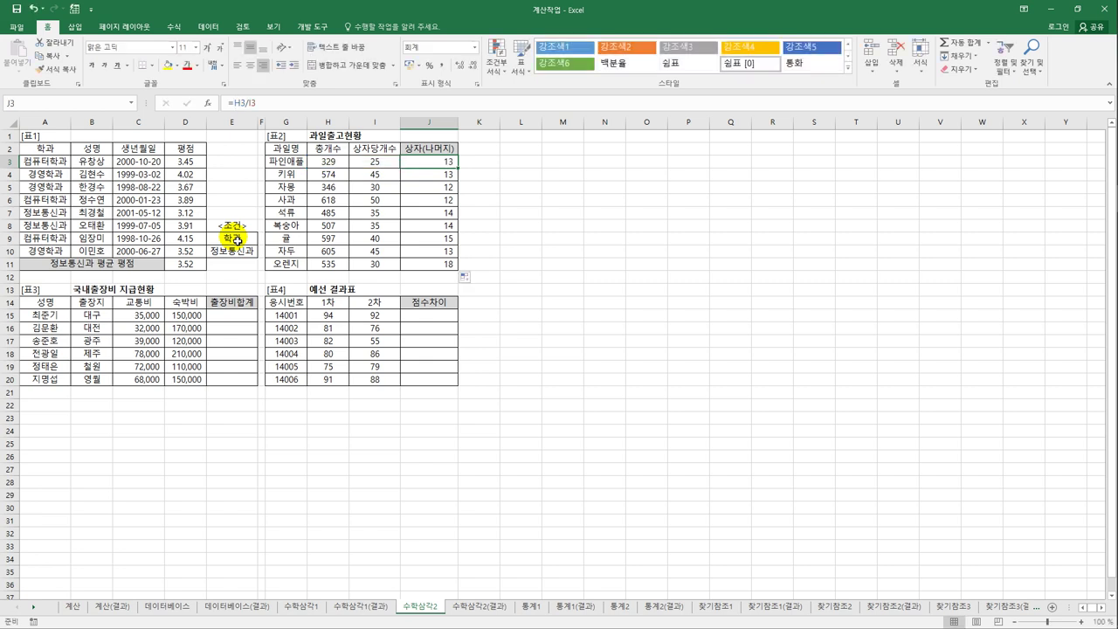
pyautogui.moveTo(445, 167); pyautogui.dragTo(439, 256)
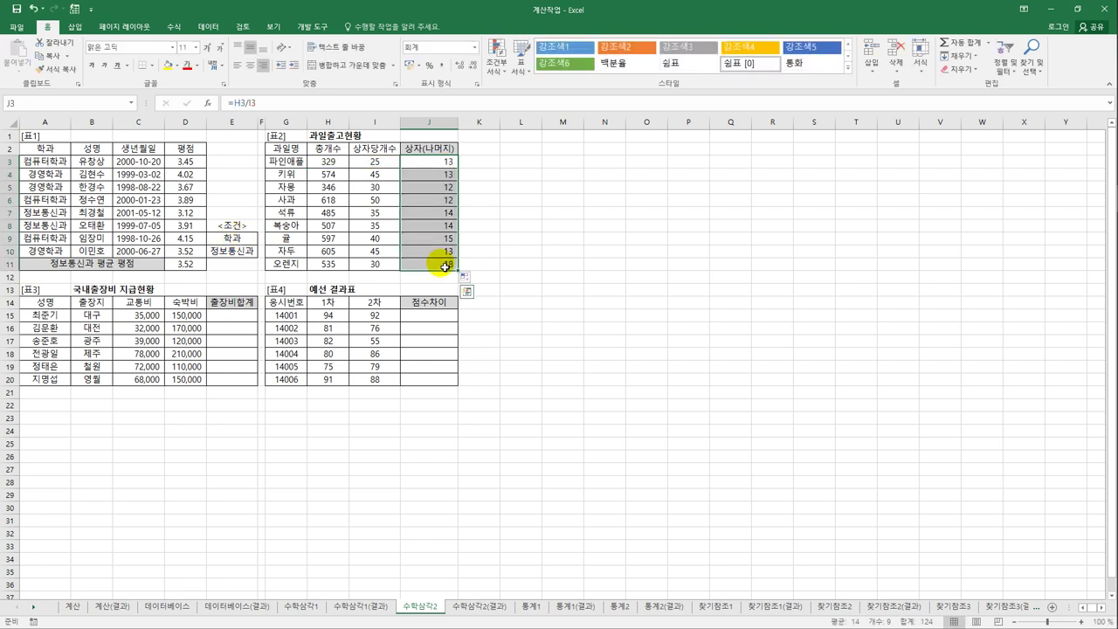
pyautogui.press('Delete')
# Begin the 상자(나머지) formula in J3 with the whole number of boxes, =INT(H3/I3)
pyautogui.click(441, 165)
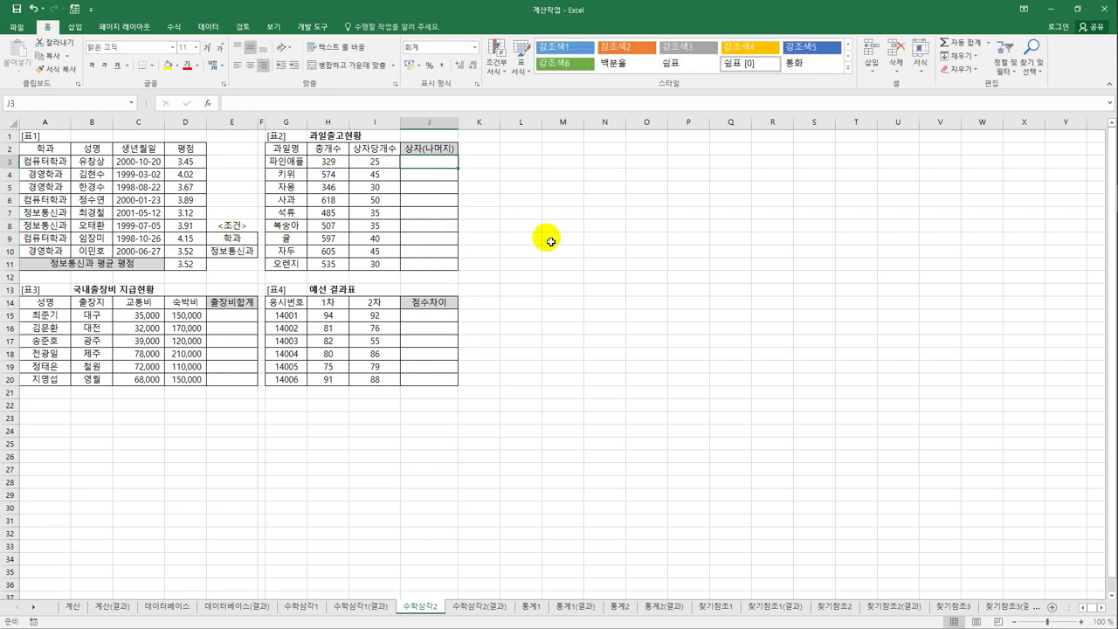
pyautogui.write('=int')
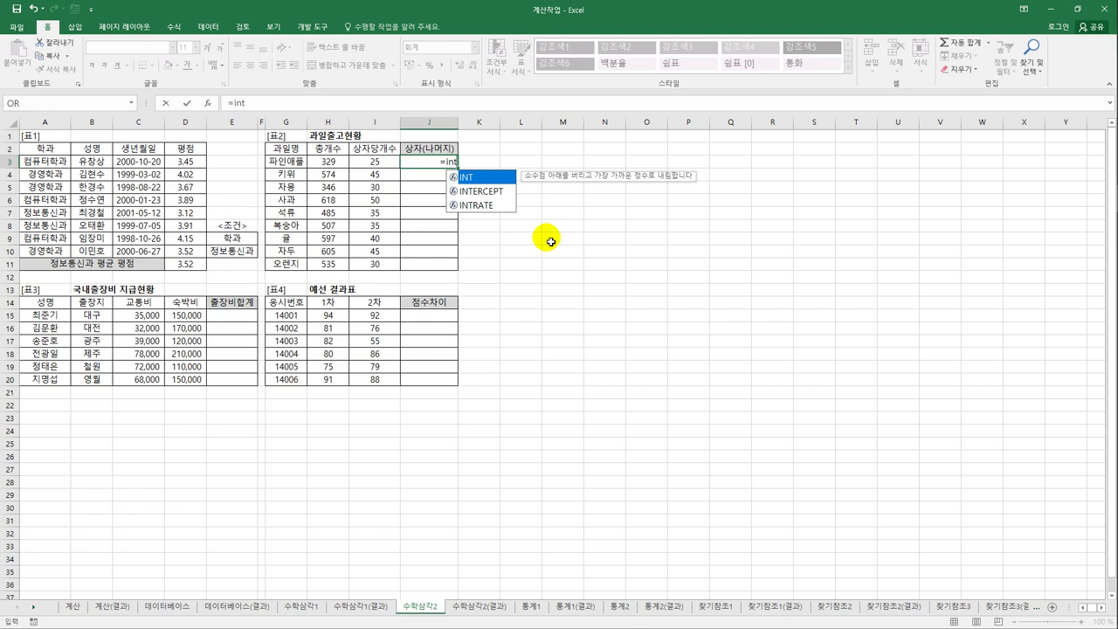
pyautogui.doubleClick(478, 180)
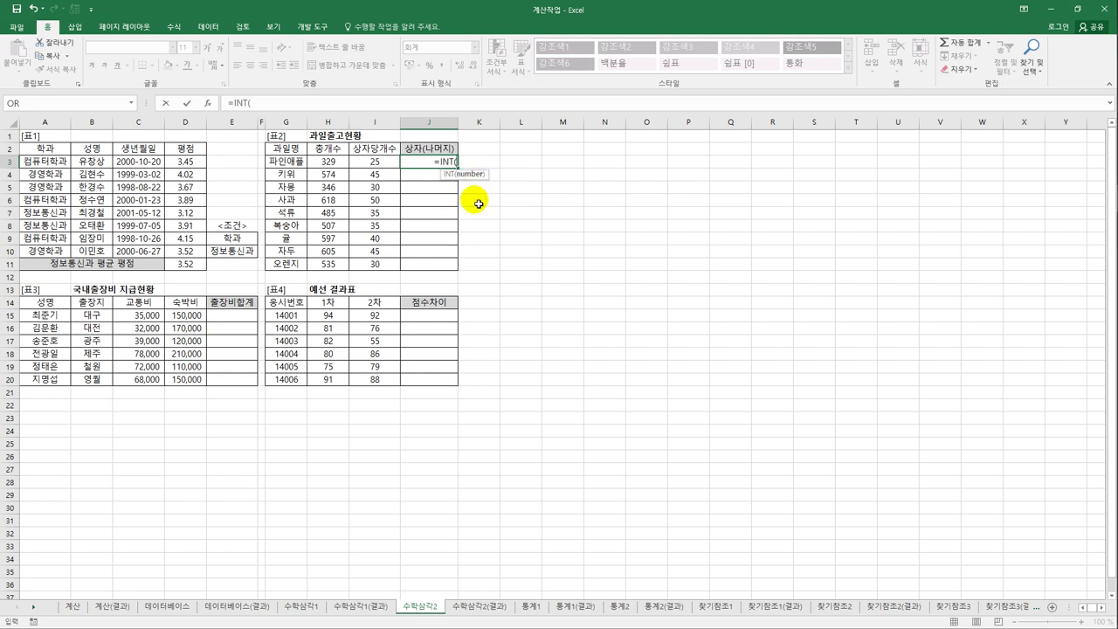
pyautogui.click(344, 165)
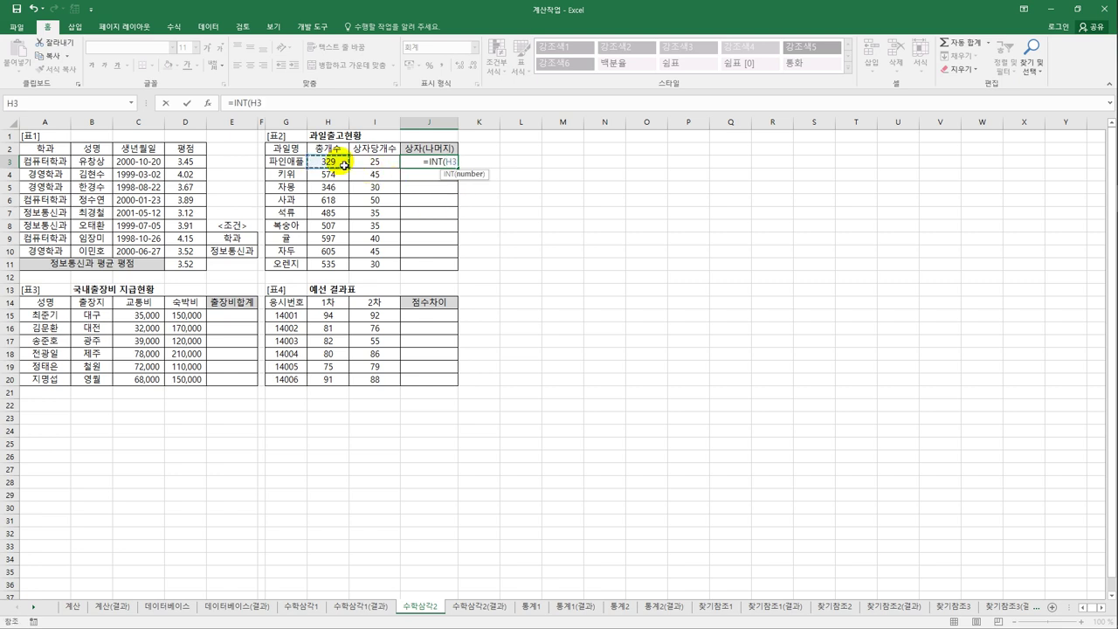
pyautogui.write('/')
pyautogui.click(382, 167)
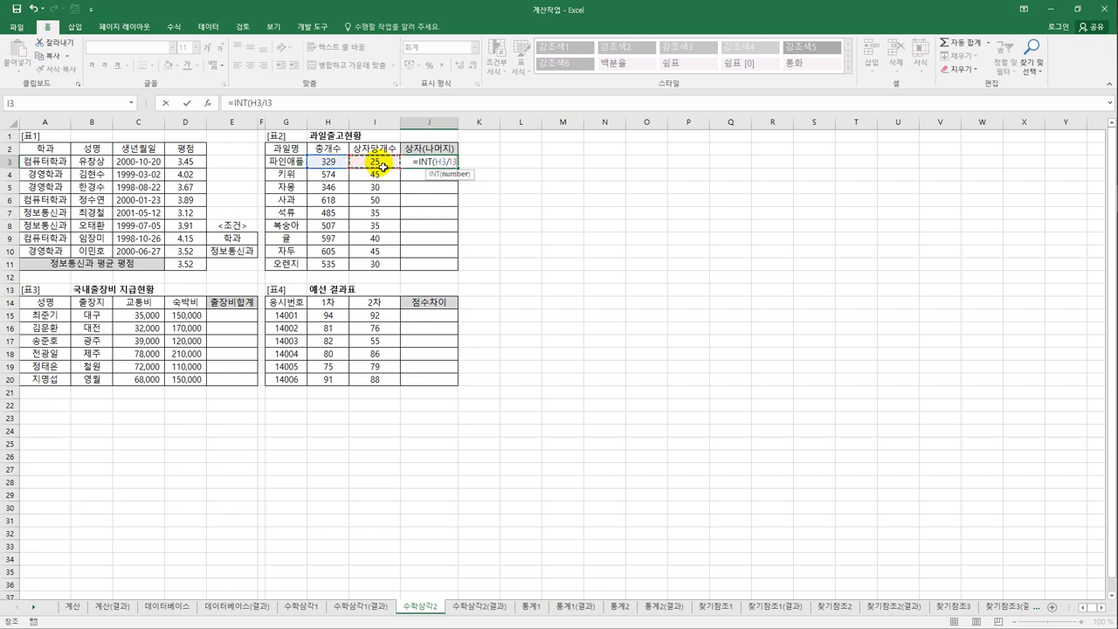
pyautogui.write(')')
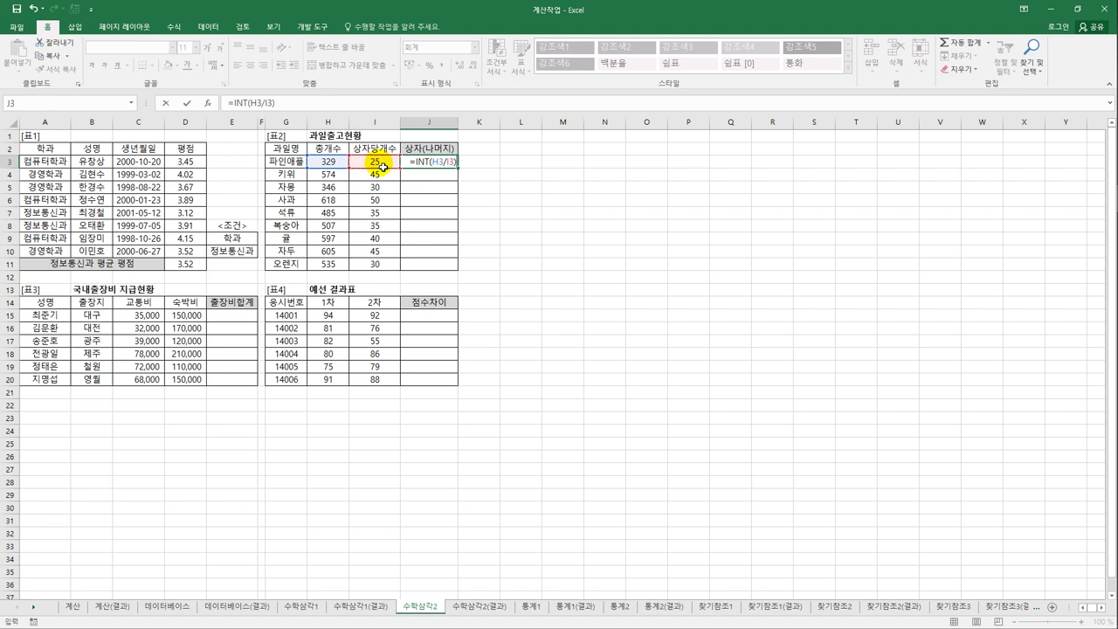
# Append an opening parenthesis and the remainder to the J3 formula with &"("&MOD(H3,I3)
pyautogui.write('&"(')
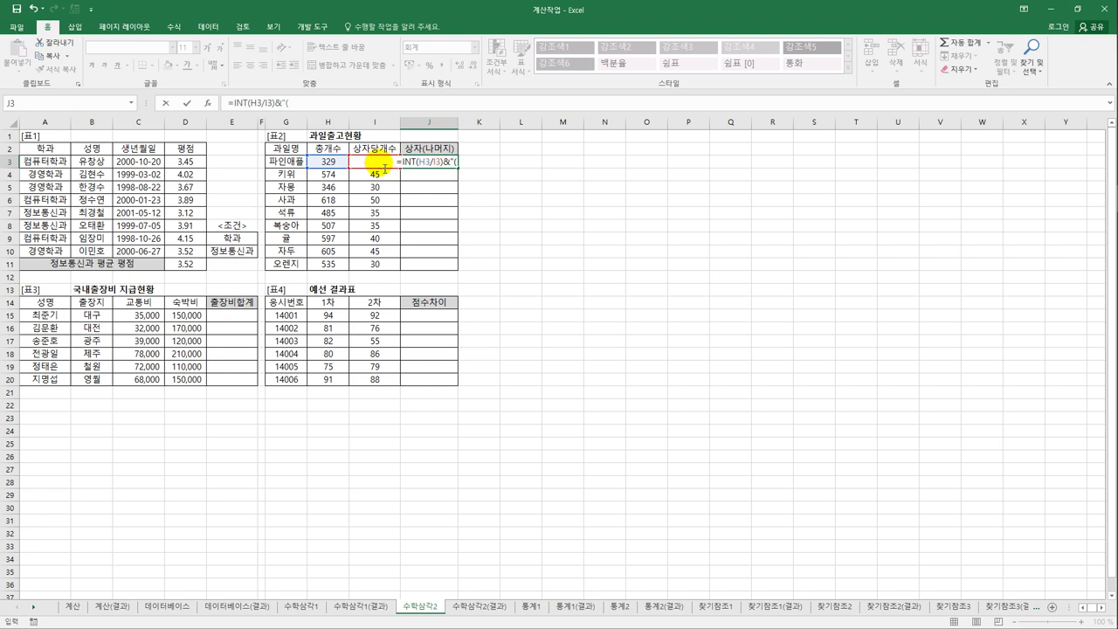
pyautogui.write('"&mo')
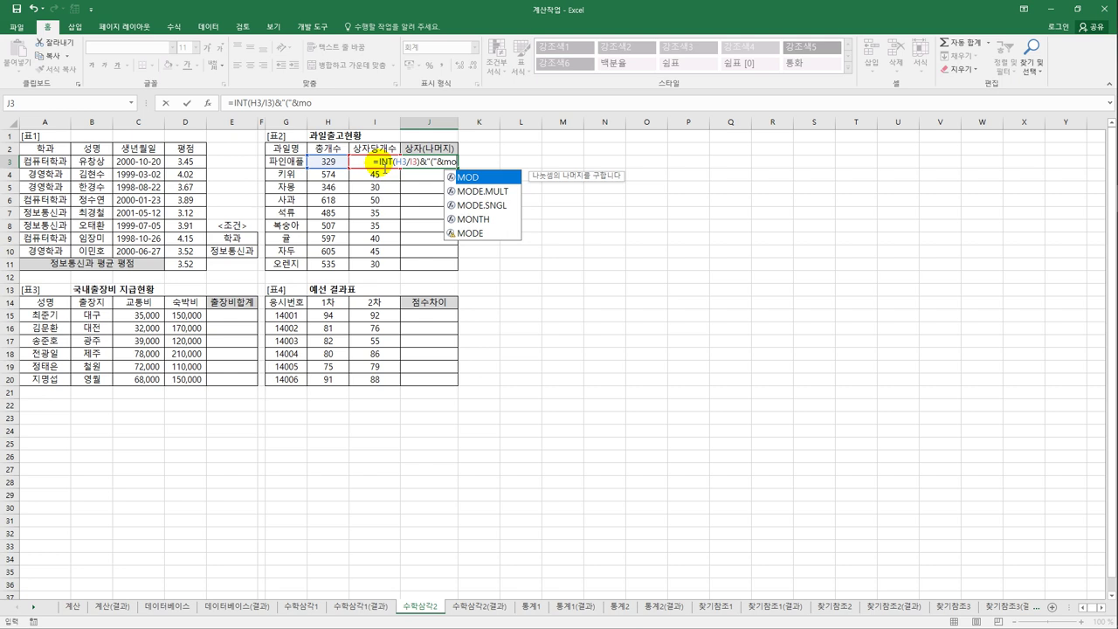
pyautogui.press('Tab')
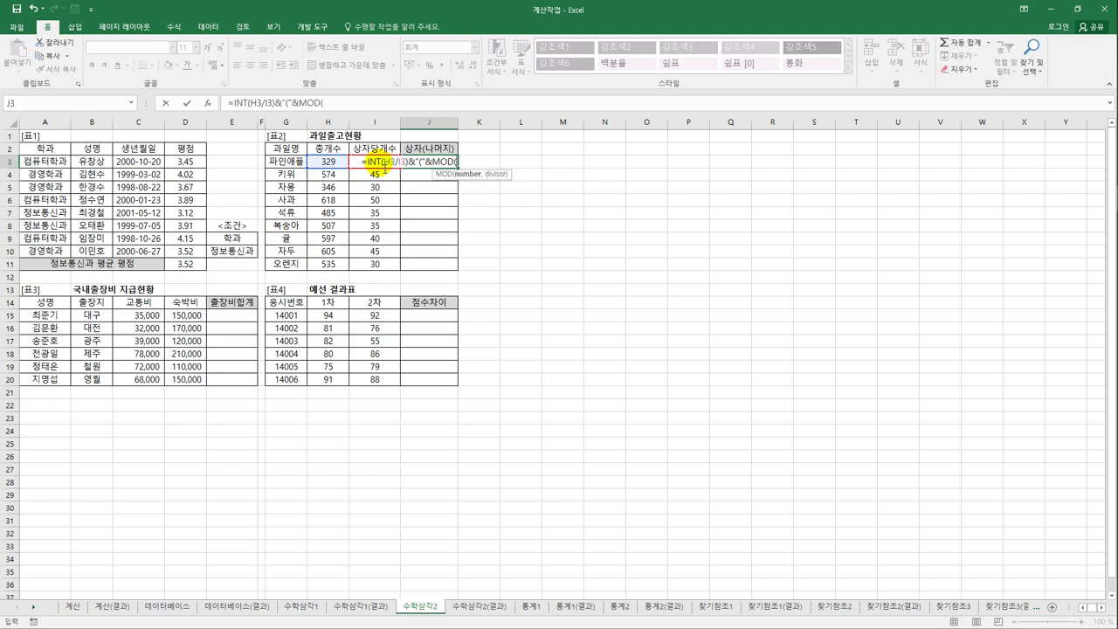
pyautogui.click(340, 163)
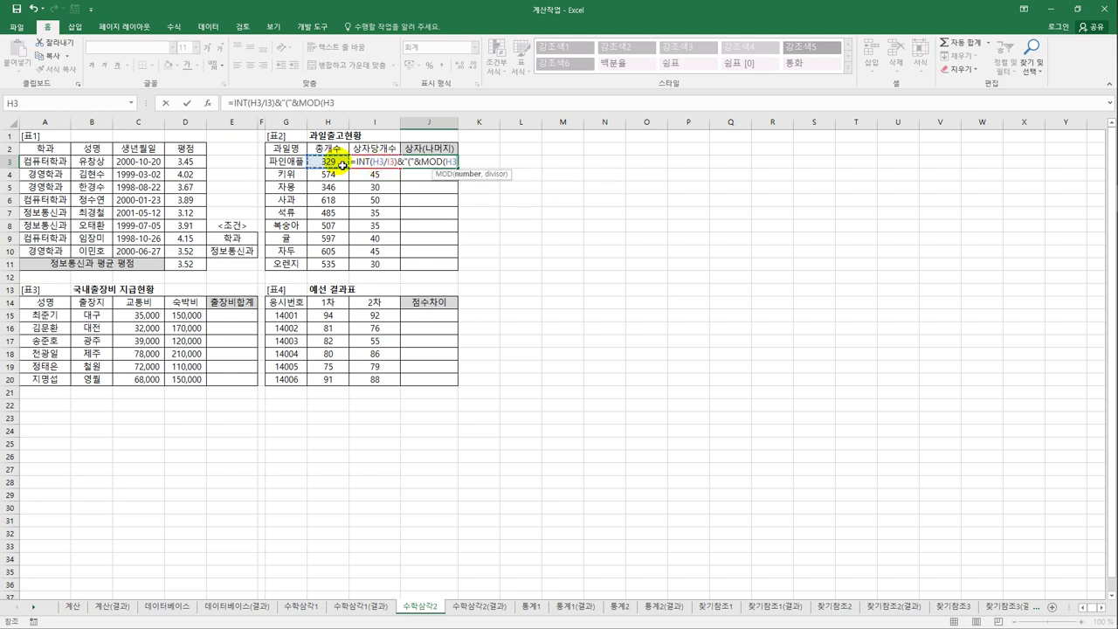
pyautogui.write(',')
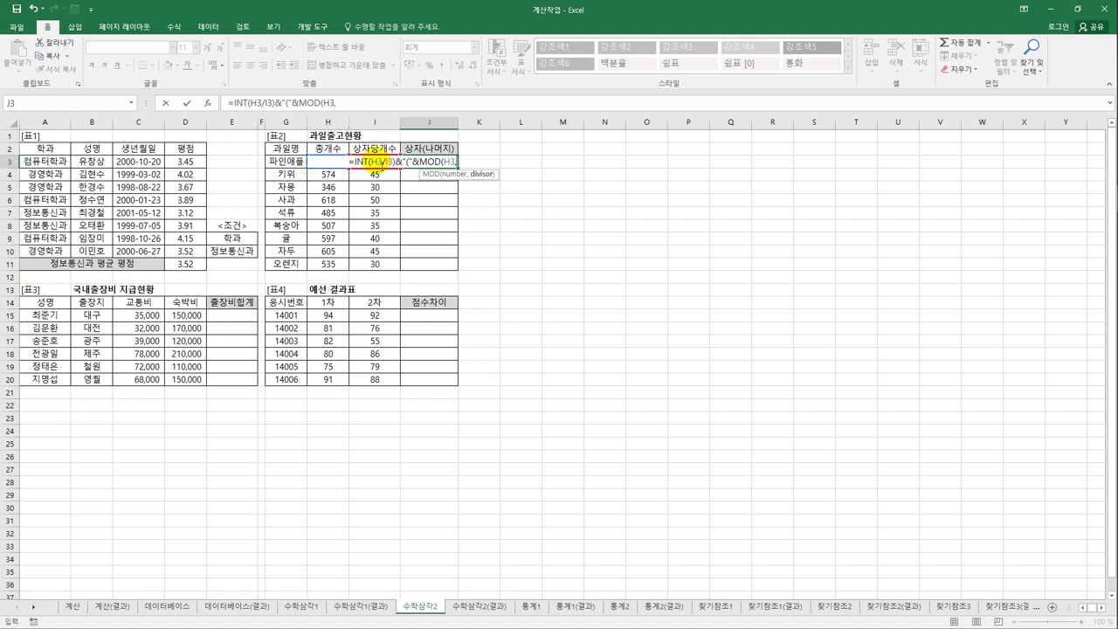
pyautogui.click(376, 164)
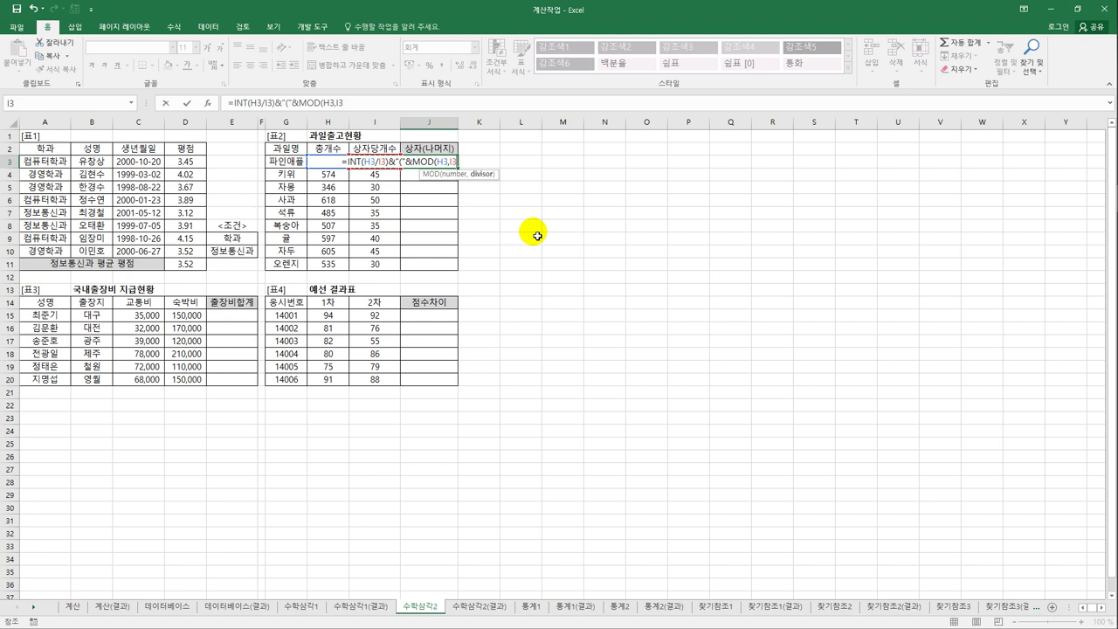
pyautogui.write(')')
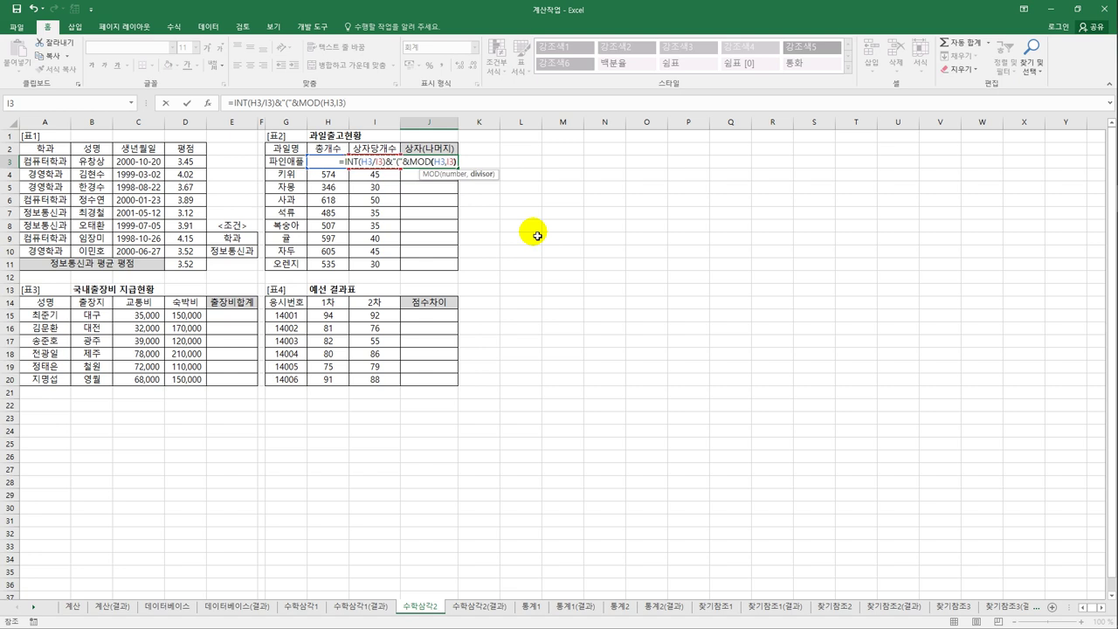
pyautogui.hotkey('ctrl', 'Return')
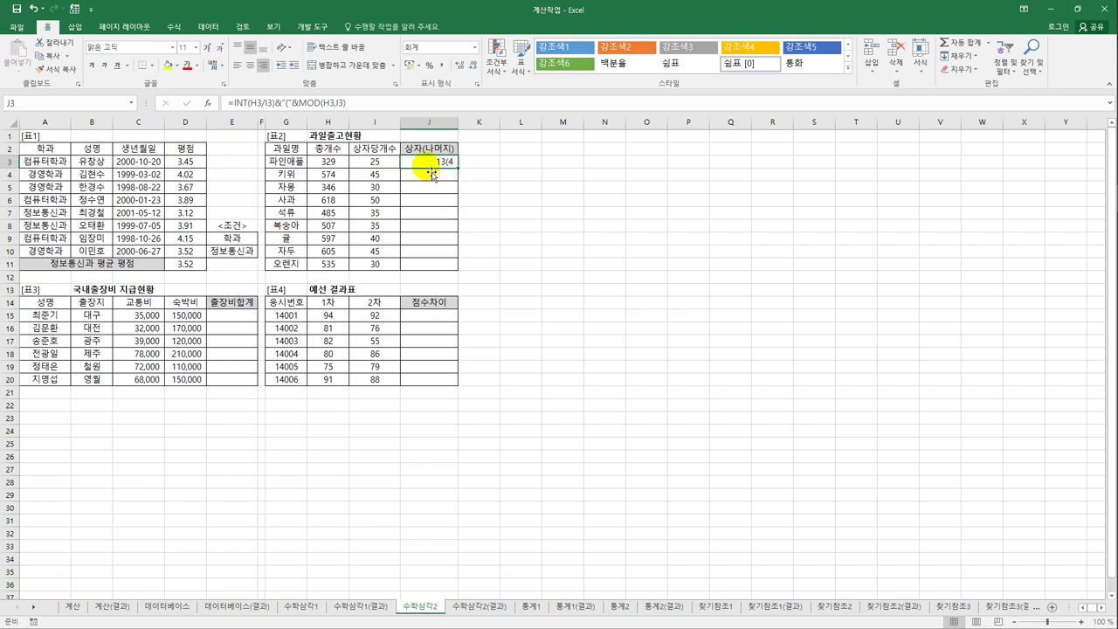
# Append &")" to the J3 formula and fill it down through J11
pyautogui.click(375, 107)
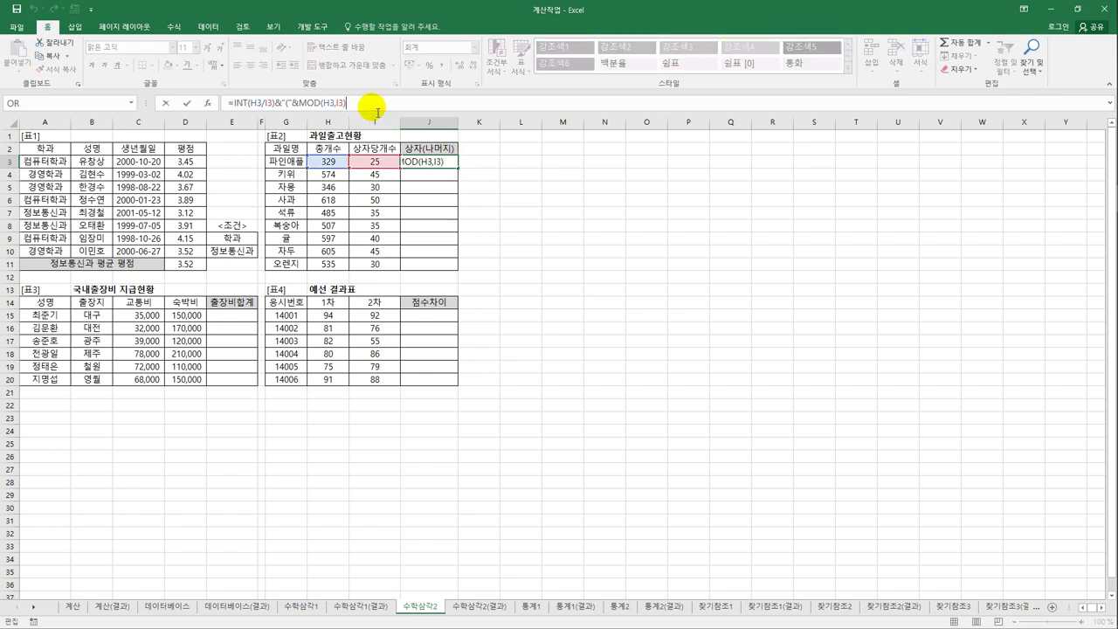
pyautogui.write('&")"')
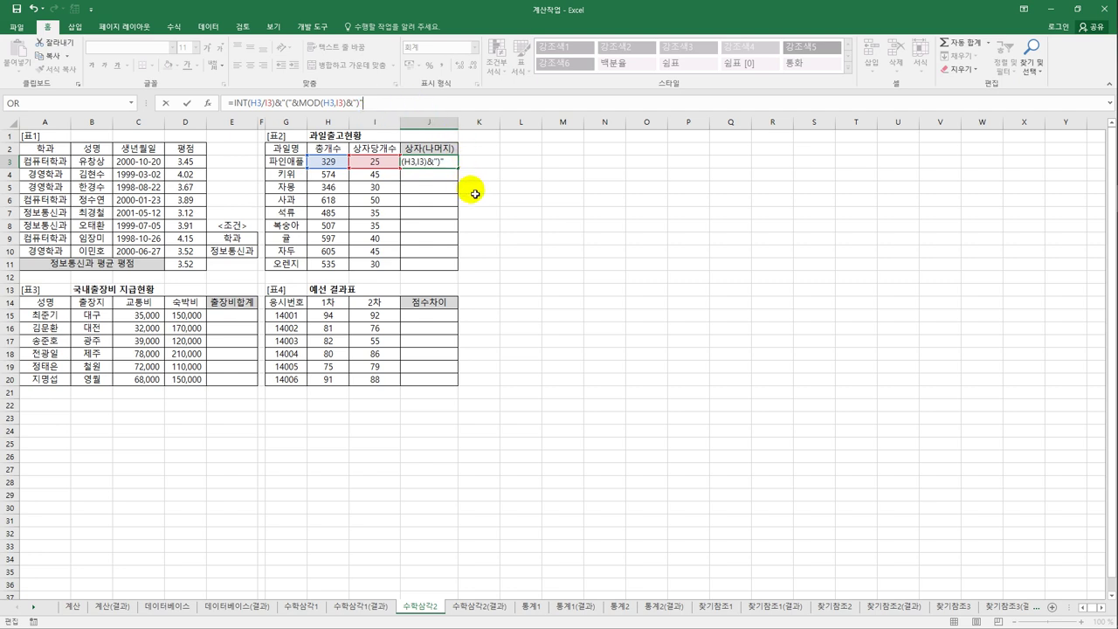
pyautogui.press('Return')
pyautogui.click(446, 160)
pyautogui.moveTo(455, 167); pyautogui.dragTo(456, 273)
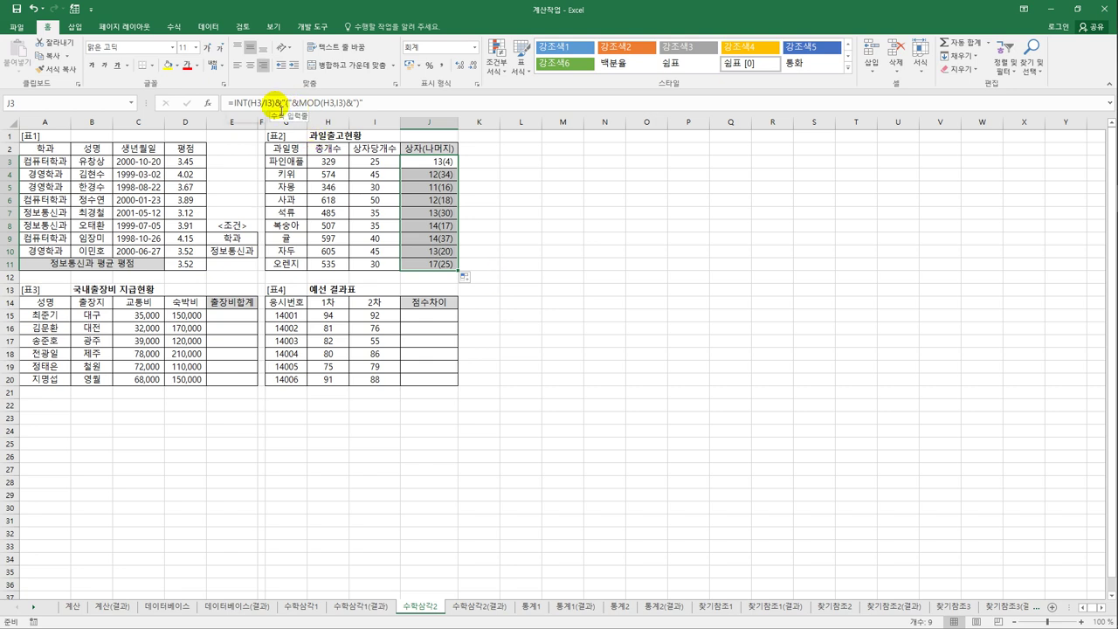
# Add a space on each side of the first & operator in the J3 formula
pyautogui.click(274, 102)
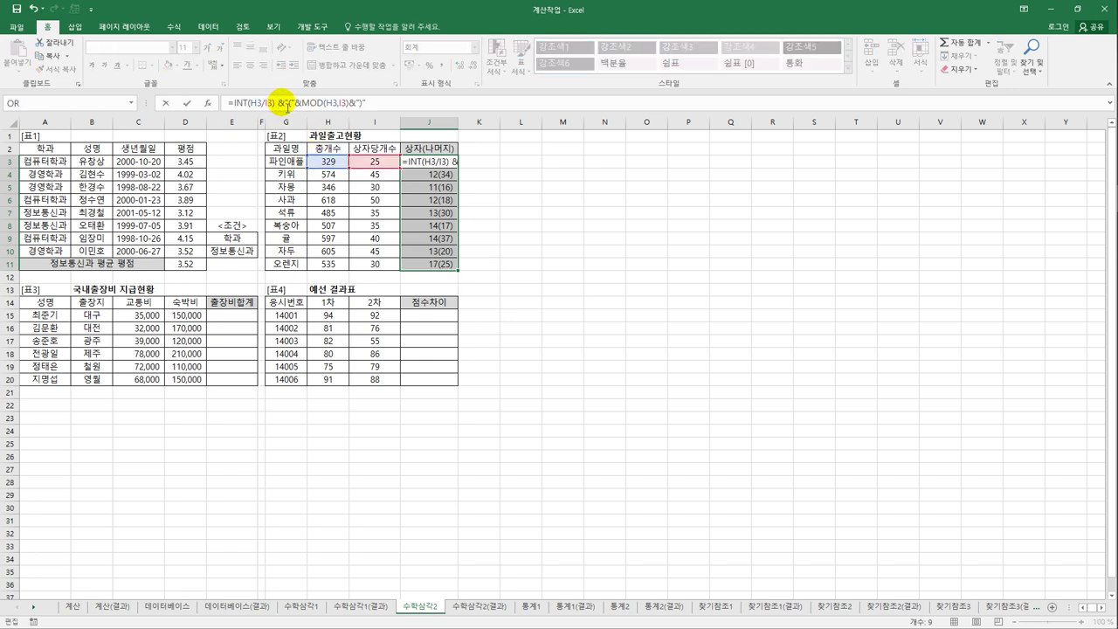
pyautogui.press('BackSpace')
pyautogui.press('Return')
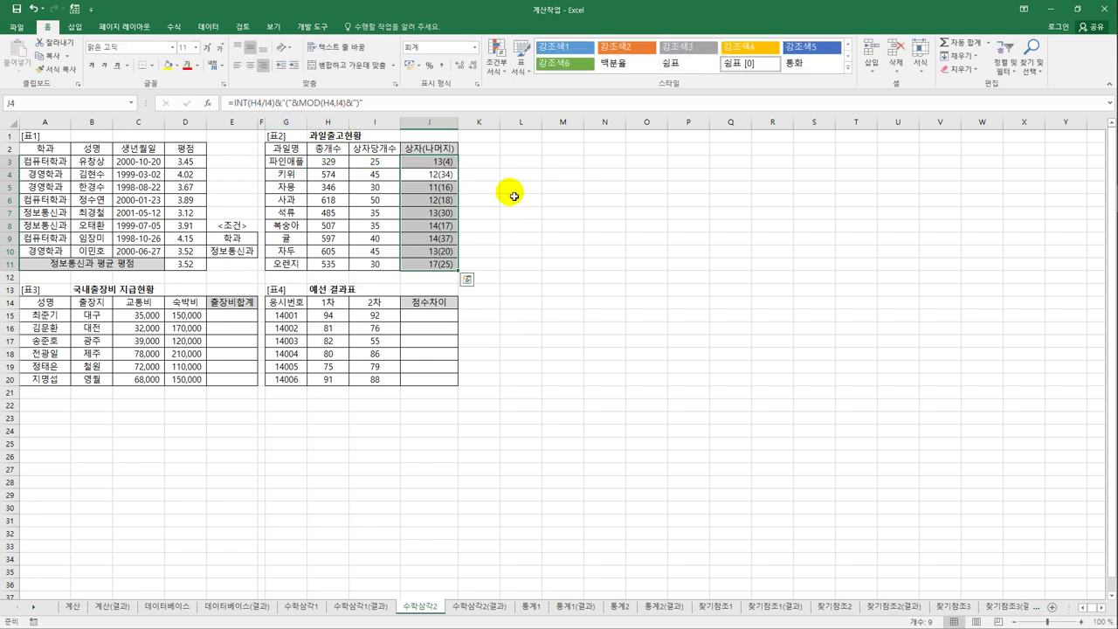
pyautogui.press('Up')
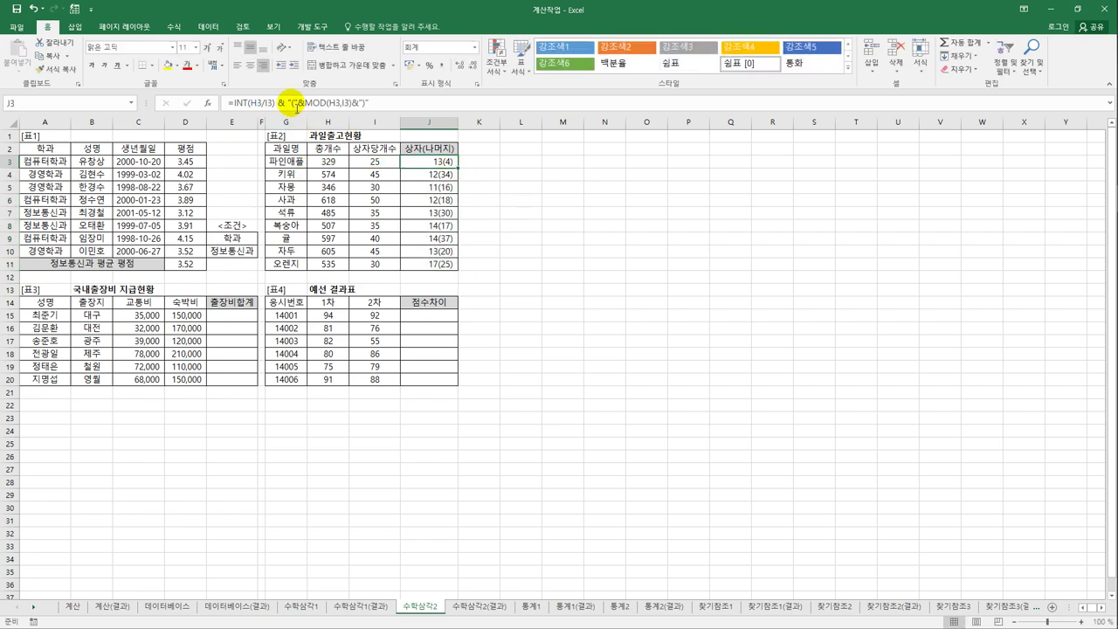
# Try a space before the opening parenthesis inside the J3 formula's quoted text, and remove it again
pyautogui.click(294, 104)
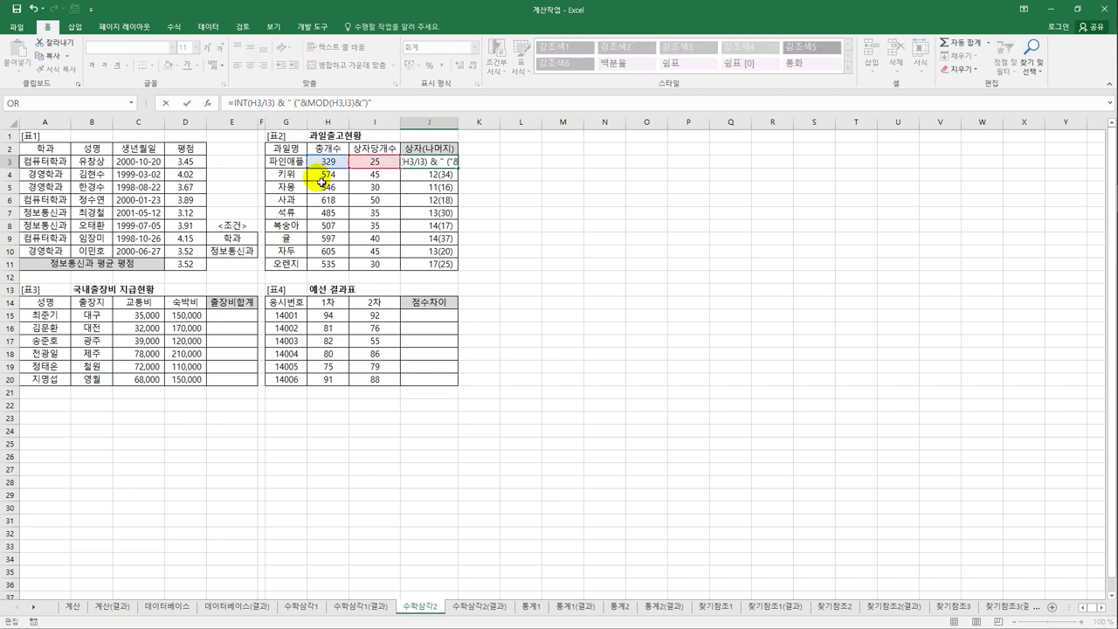
pyautogui.press('Return')
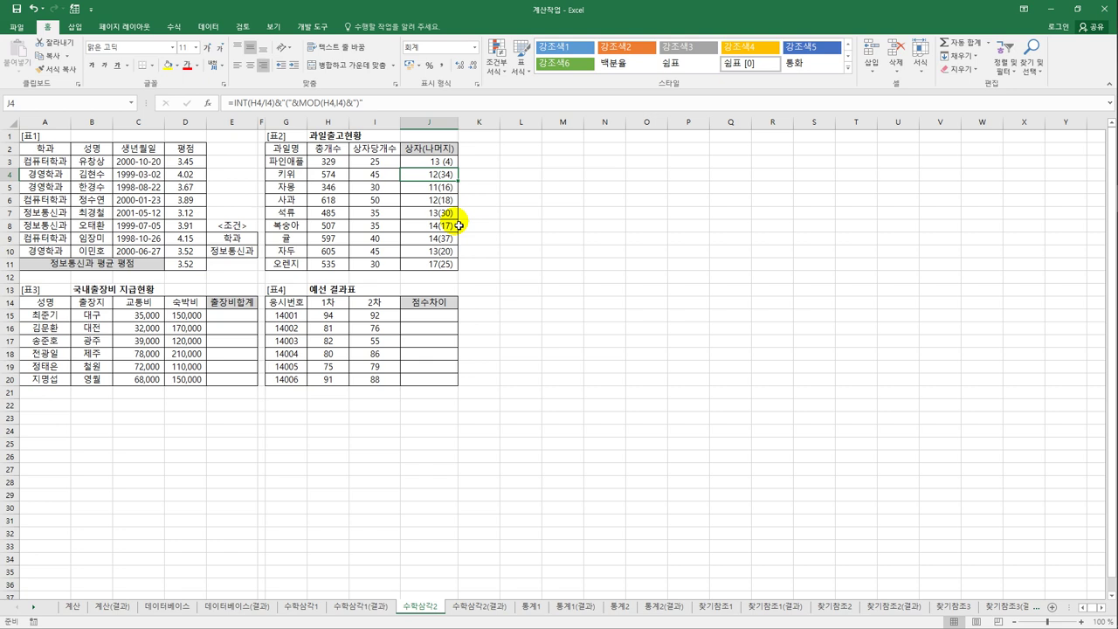
pyautogui.click(418, 161)
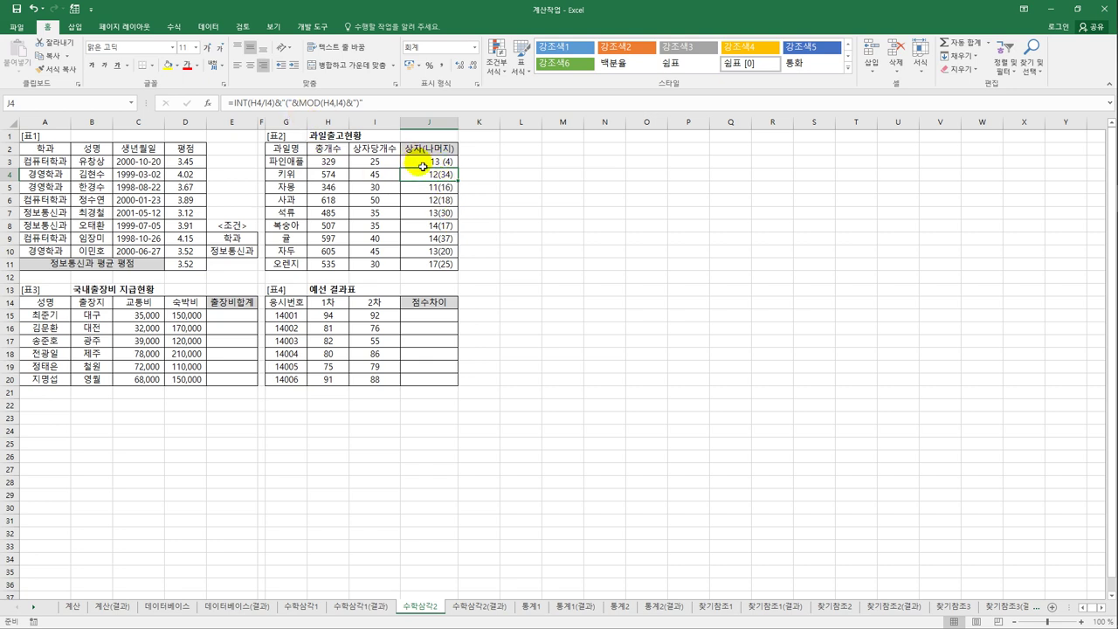
pyautogui.click(297, 105)
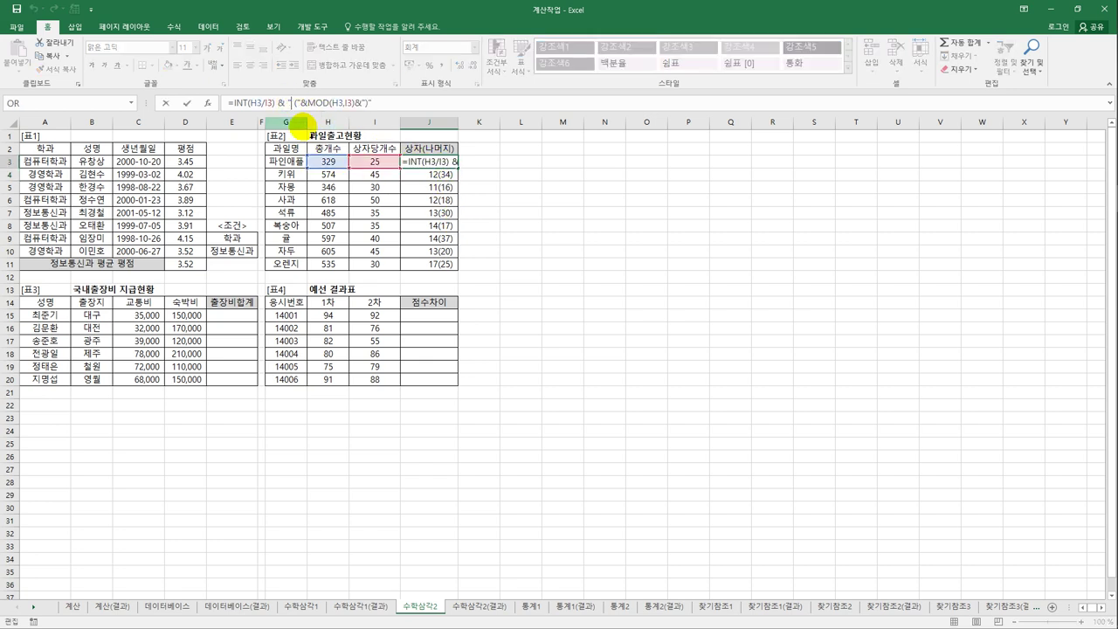
pyautogui.press('BackSpace')
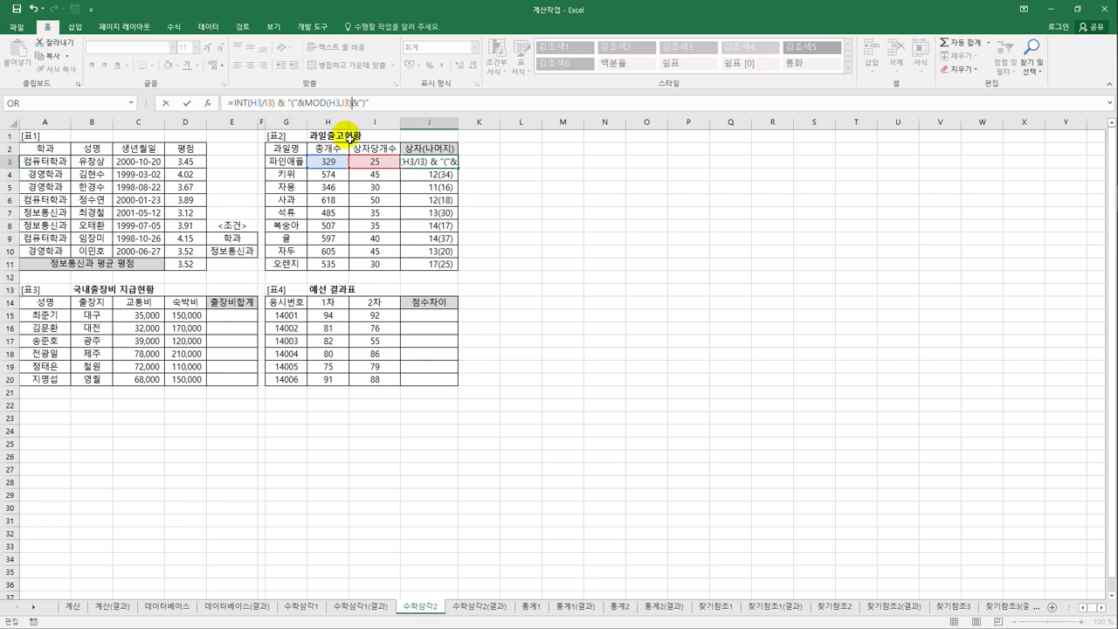
# Space out the remaining & operators so the J3 formula reads =INT(H3/I3) & "(" & MOD(H3,I3) & ")"
pyautogui.click(355, 104)
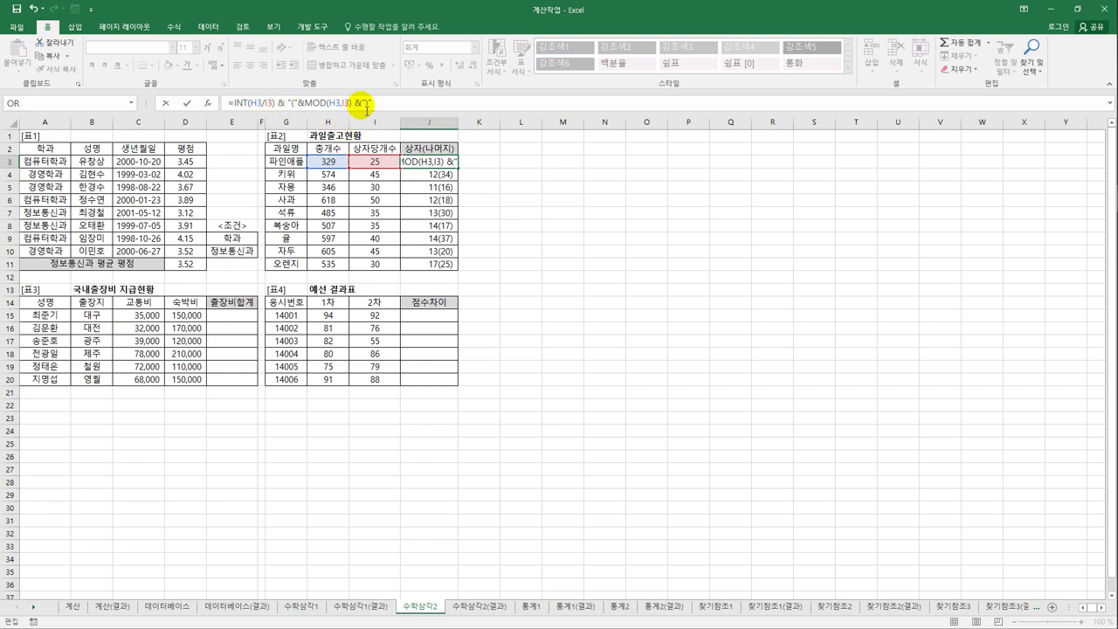
pyautogui.click(301, 103)
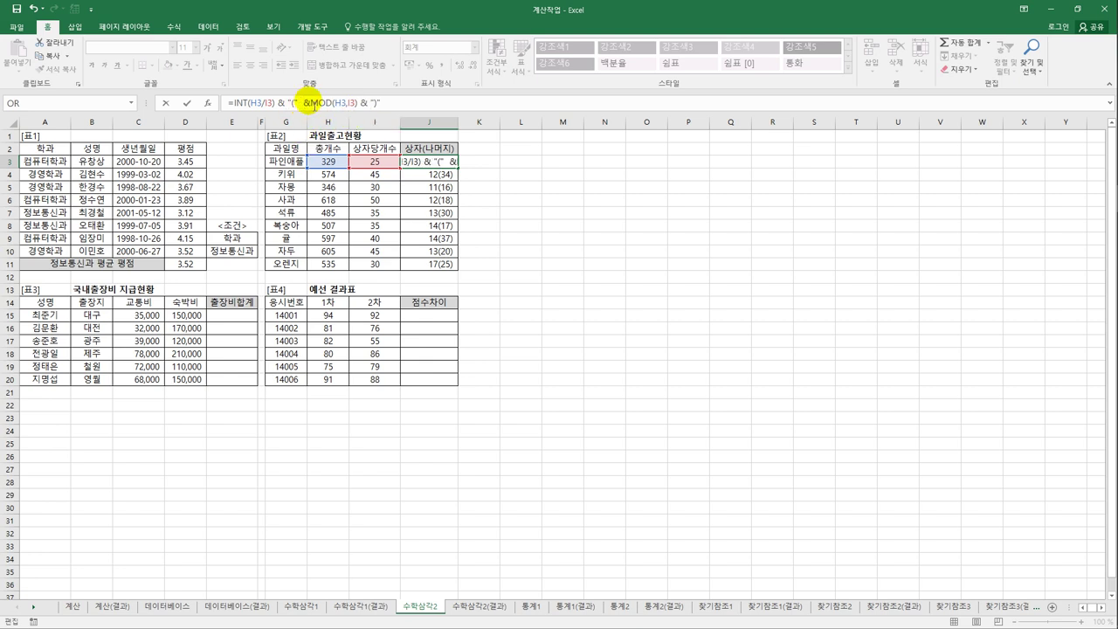
pyautogui.click(310, 103)
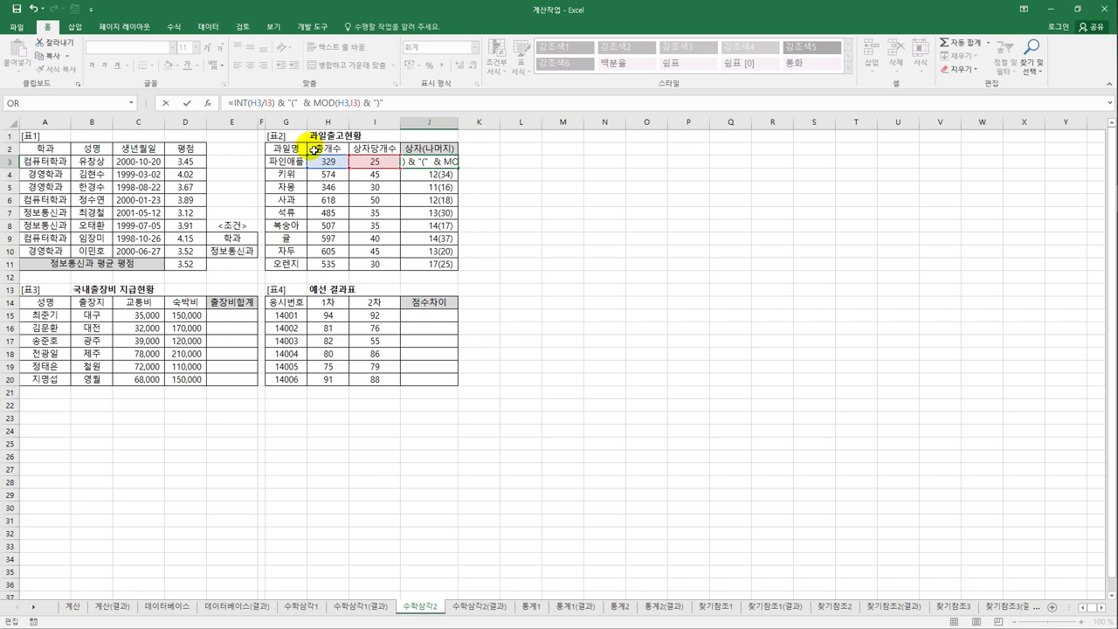
pyautogui.click(297, 104)
pyautogui.press('BackSpace')
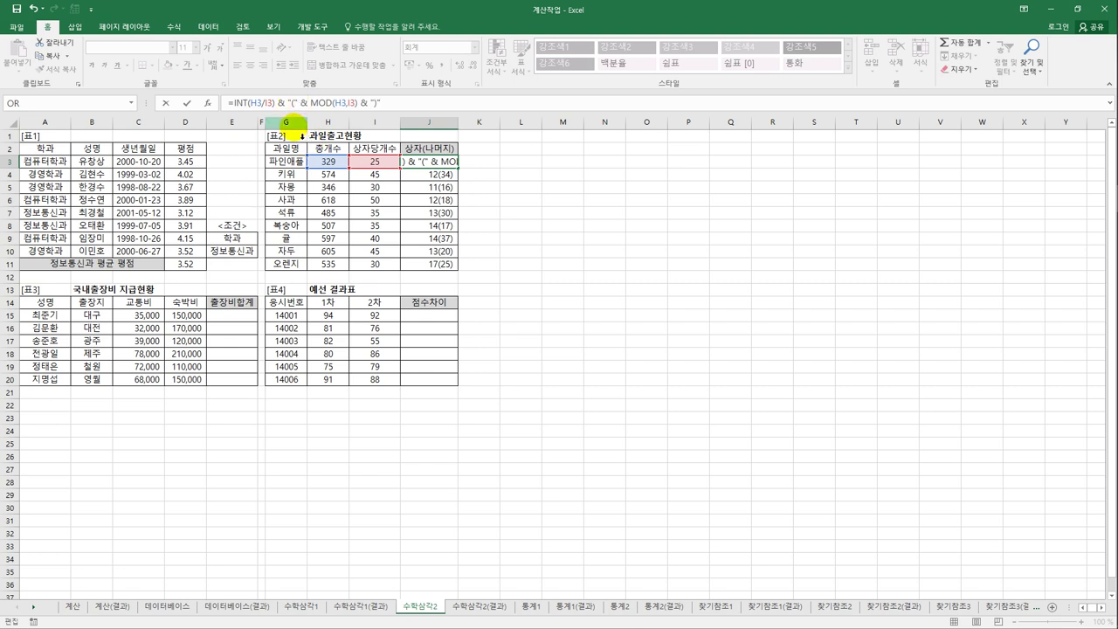
pyautogui.press('Return')
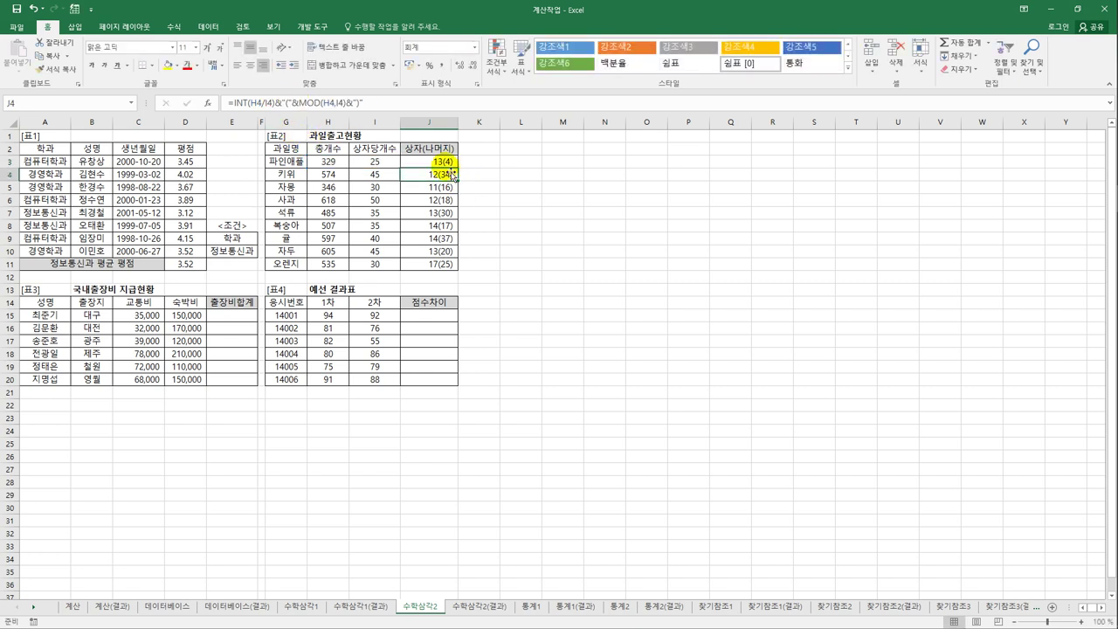
# Fill the spaced J3 formula down through J11 in the 상자(나머지) column of table 2
pyautogui.click(445, 163)
pyautogui.moveTo(457, 168); pyautogui.dragTo(438, 270)
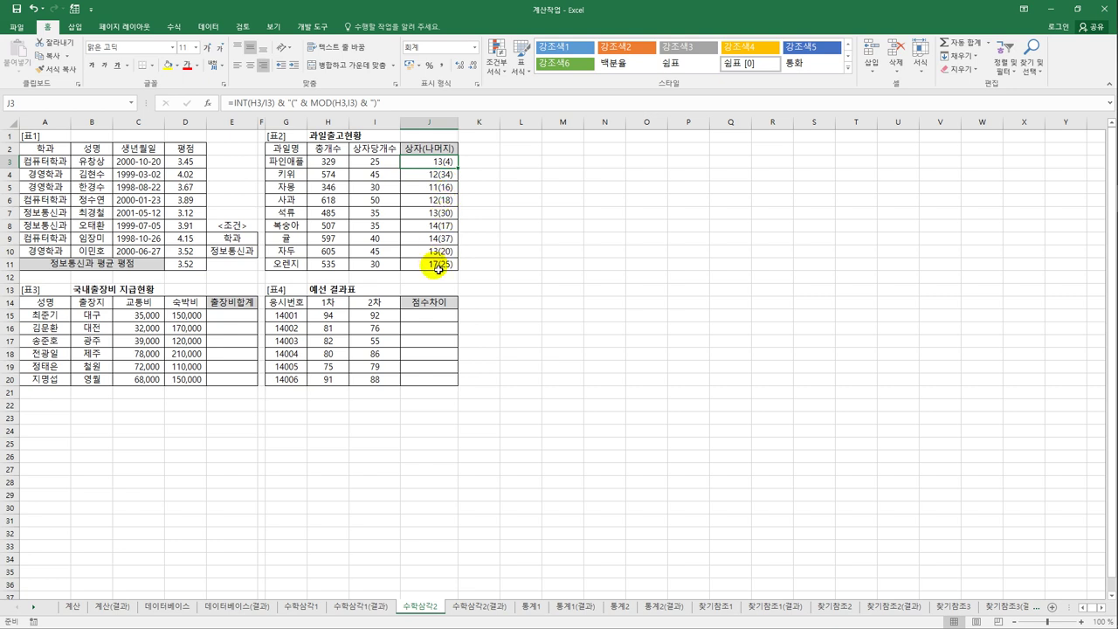
# Enter =SUM(C15:D15) in E15 to total 교통비 and 숙박비 in the first row of table 3
pyautogui.click(239, 320)
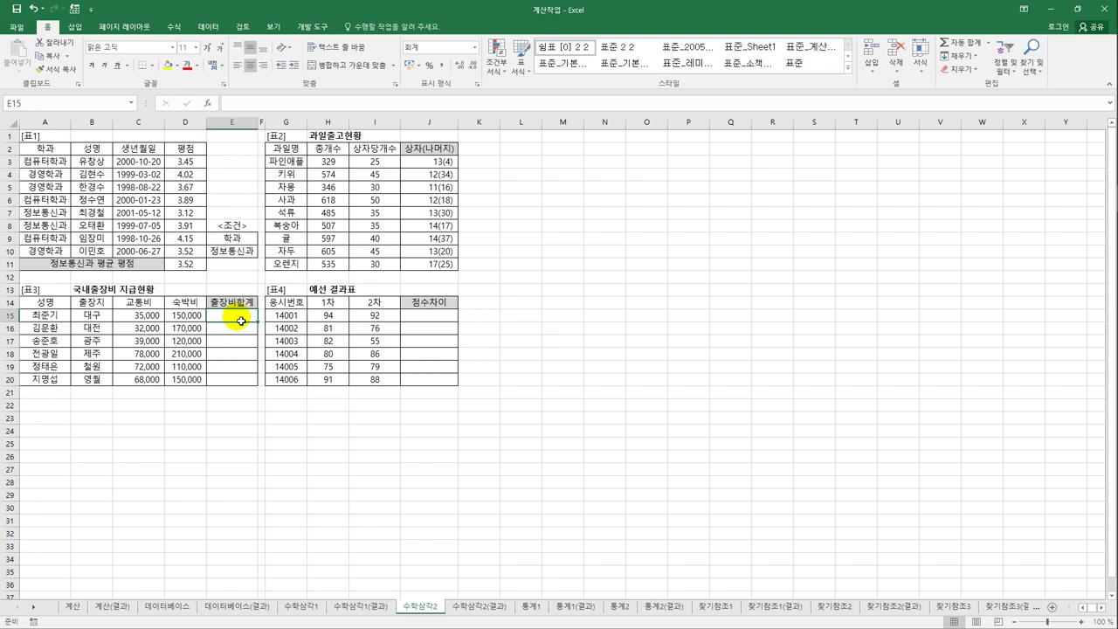
pyautogui.write('=s')
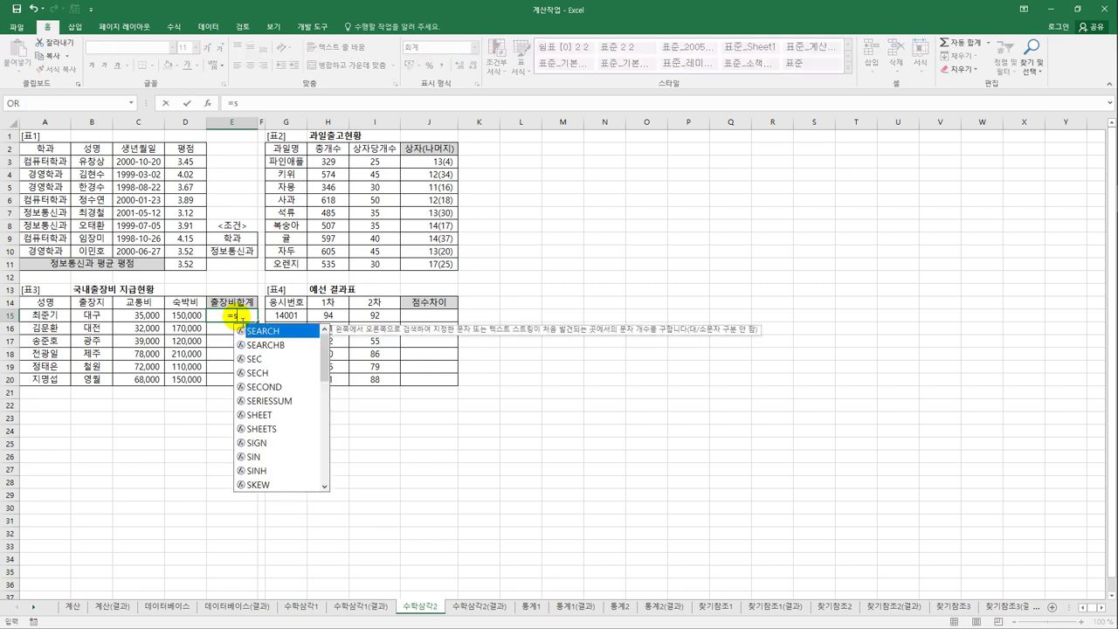
pyautogui.write('um(')
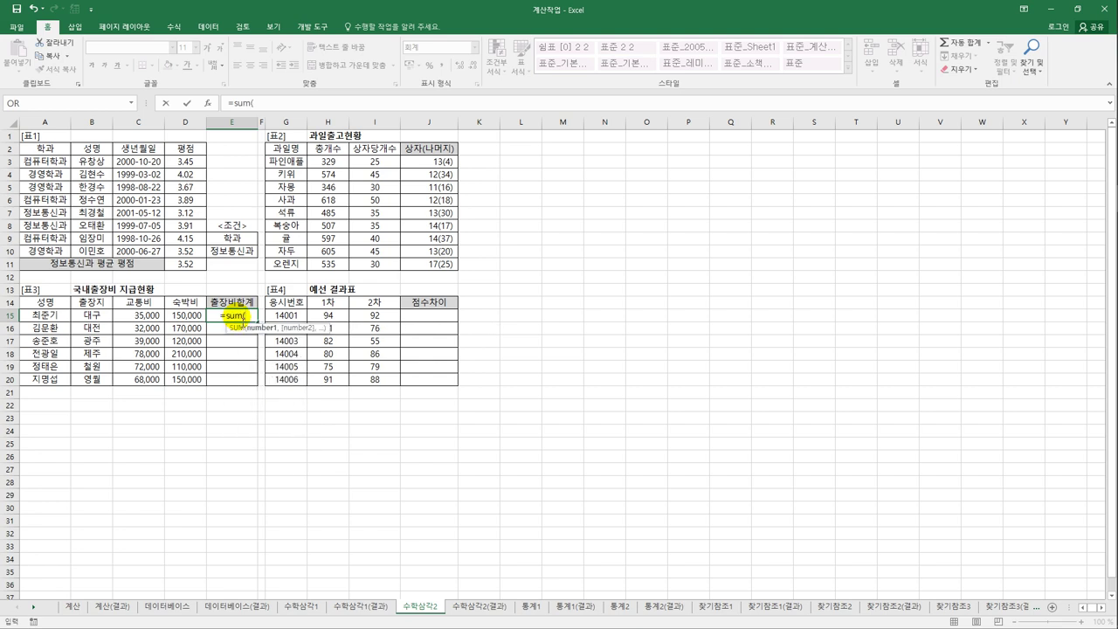
pyautogui.moveTo(145, 317); pyautogui.dragTo(181, 317)
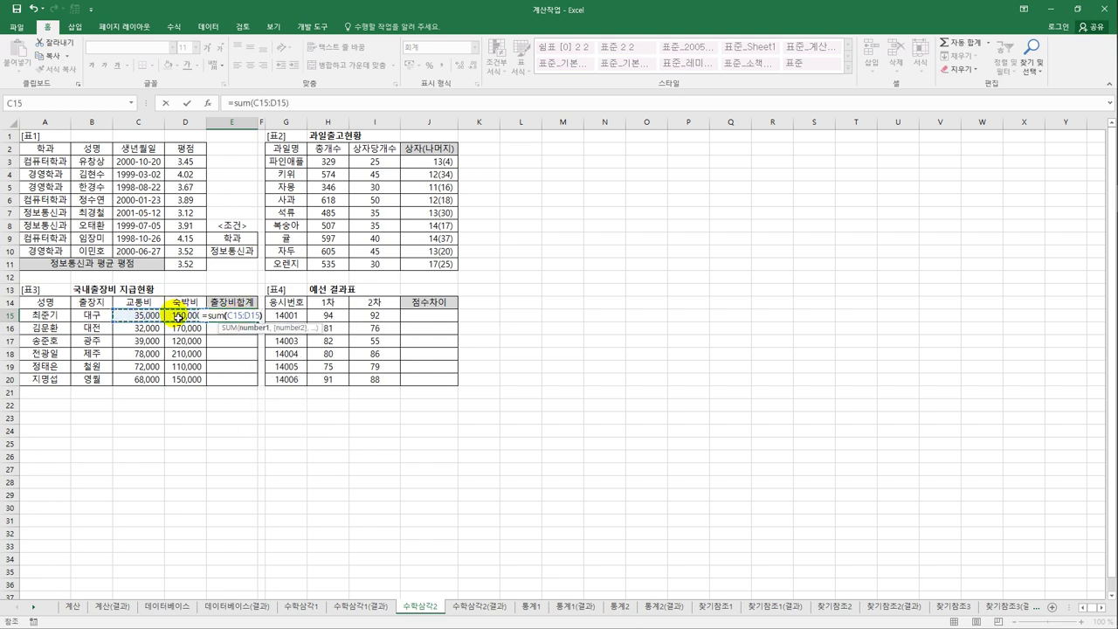
pyautogui.press('Return')
pyautogui.press('Up')
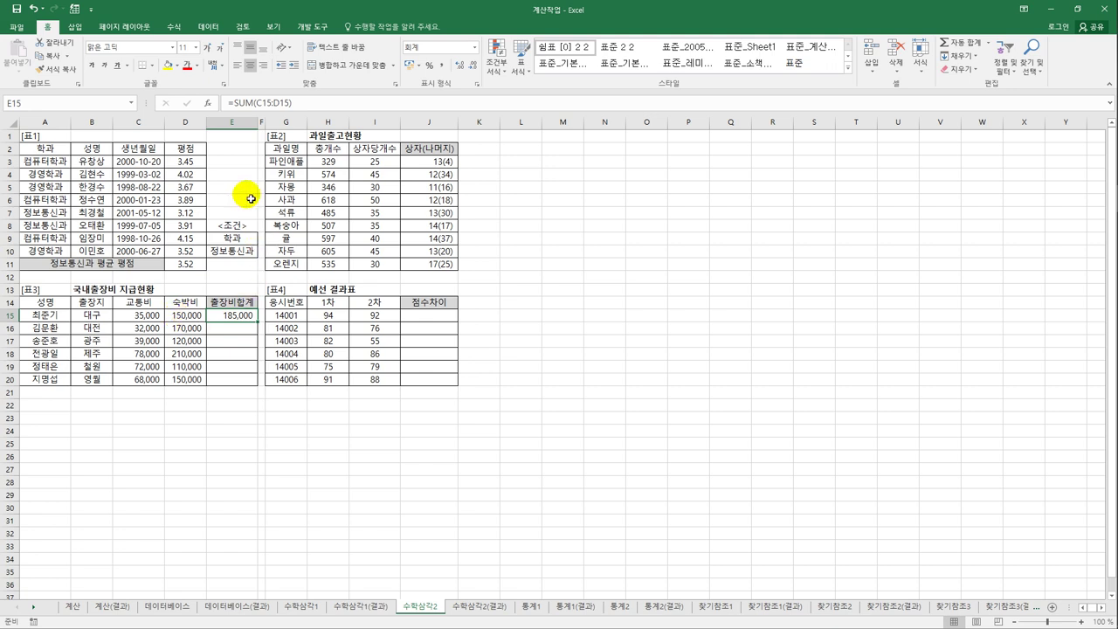
# Nest the E15 sum as the first argument of ROUNDDOWN, followed by a comma for the digits argument
pyautogui.click(233, 102)
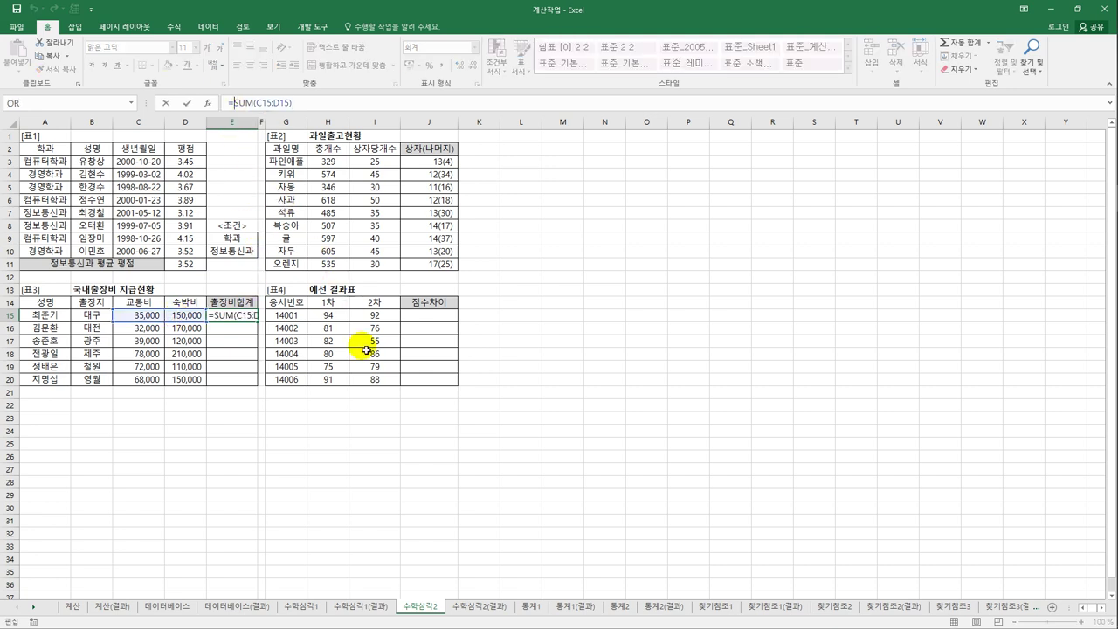
pyautogui.write('roun')
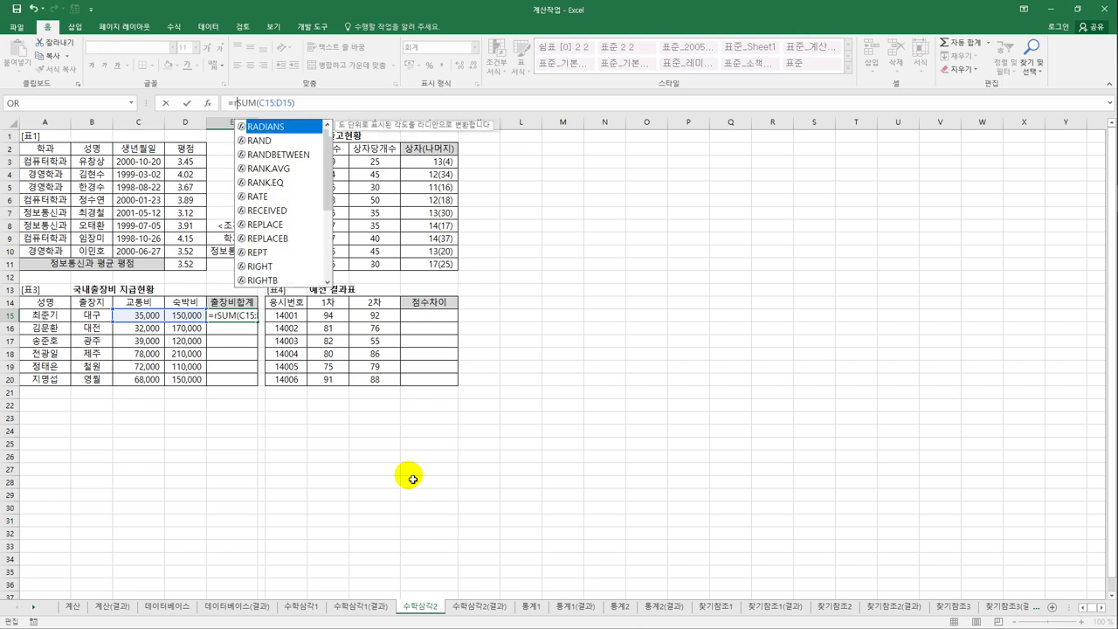
pyautogui.press('Down')
pyautogui.press('Tab')
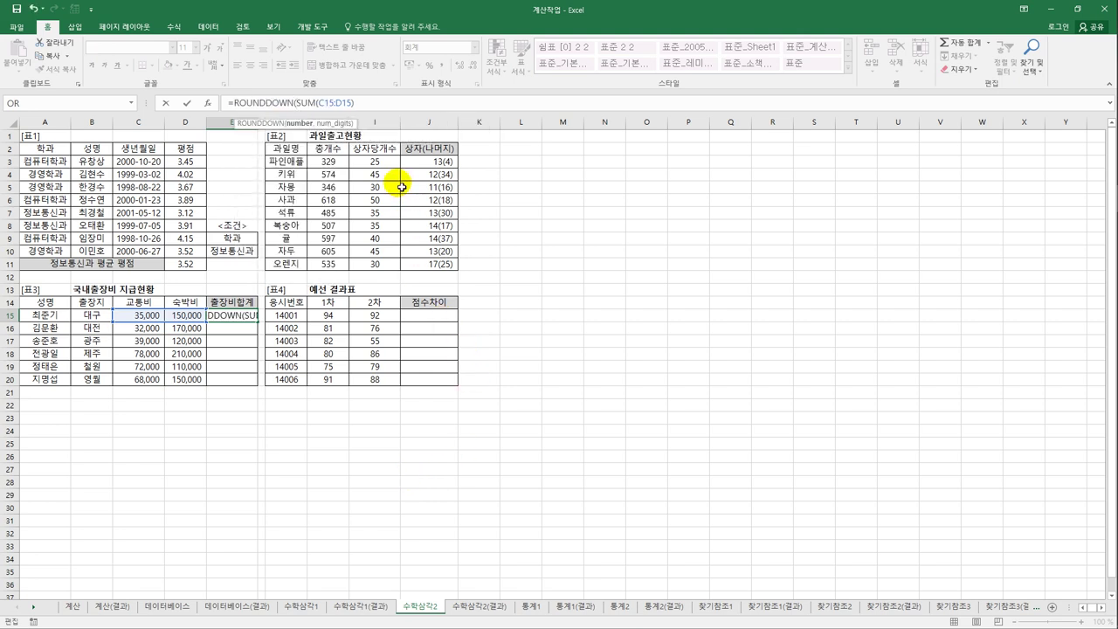
pyautogui.click(359, 103)
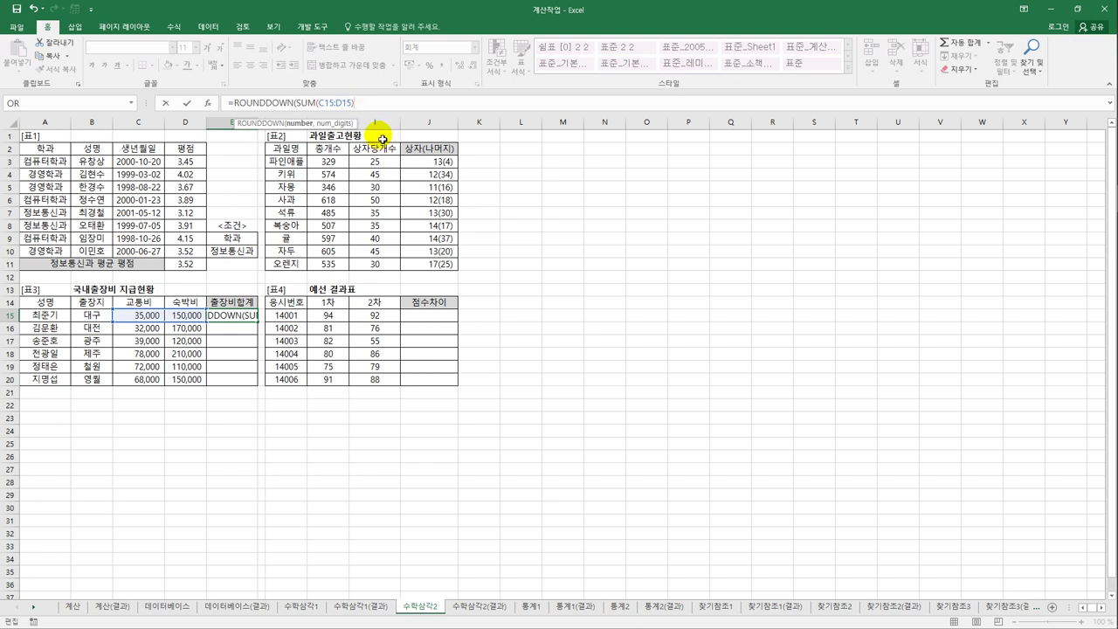
pyautogui.write(',')
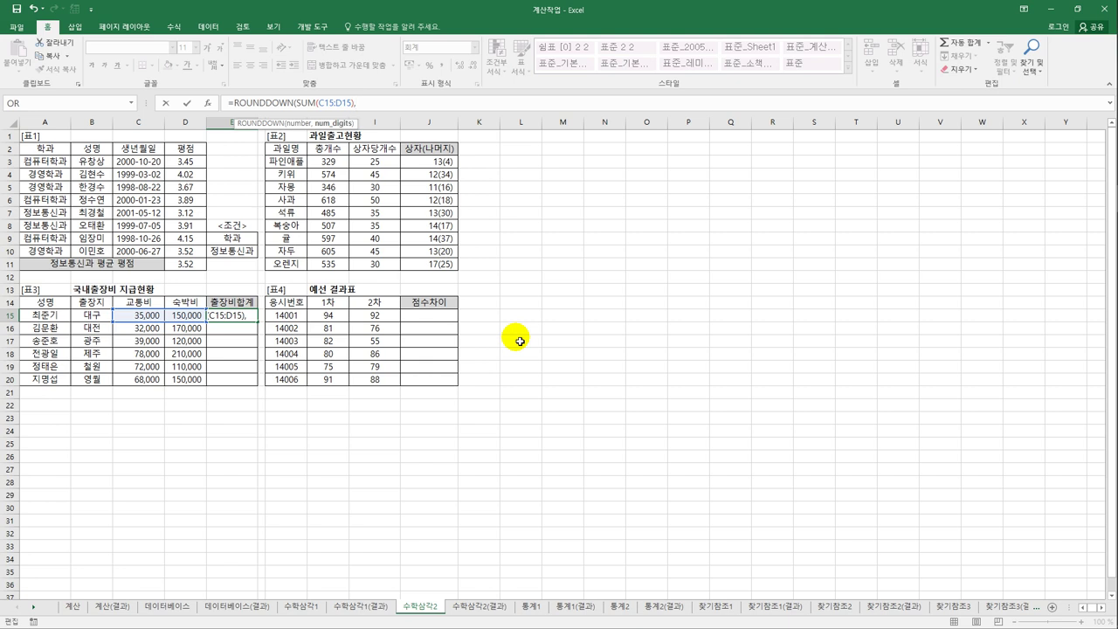
# Try -1, -2 and -3 as E15's ROUNDDOWN digits, settle on -4, and fill the formula down through E20
pyautogui.write('-1')
pyautogui.press('BackSpace')
pyautogui.write('2')
pyautogui.press('BackSpace')
pyautogui.write('3')
pyautogui.press('BackSpace')
pyautogui.write('4')
pyautogui.hotkey('ctrl', 'Return')
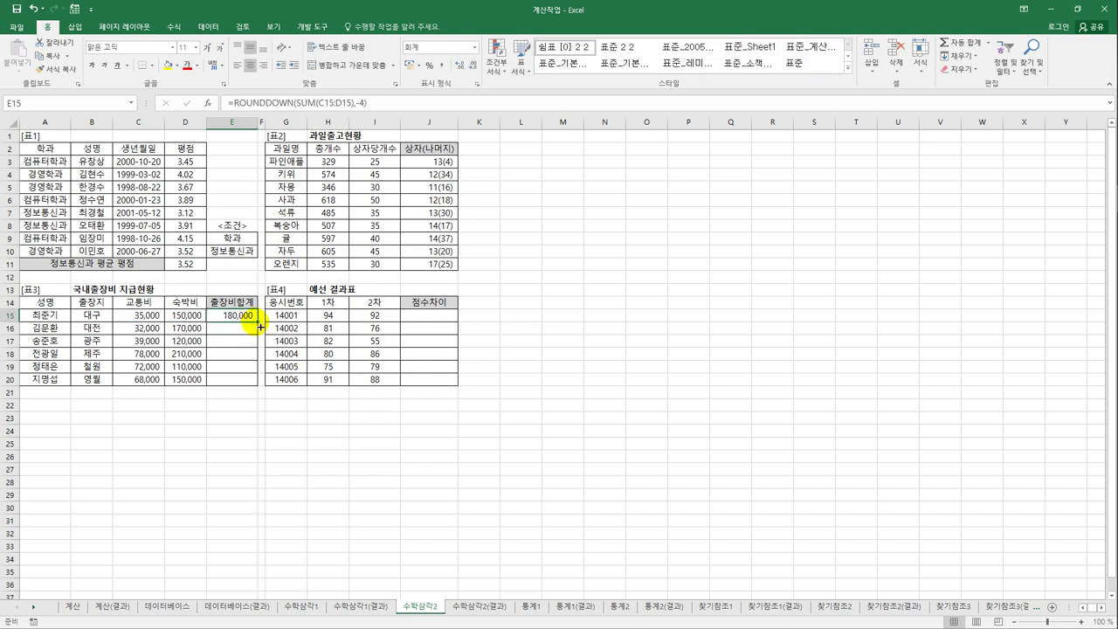
pyautogui.moveTo(259, 326); pyautogui.dragTo(252, 386)
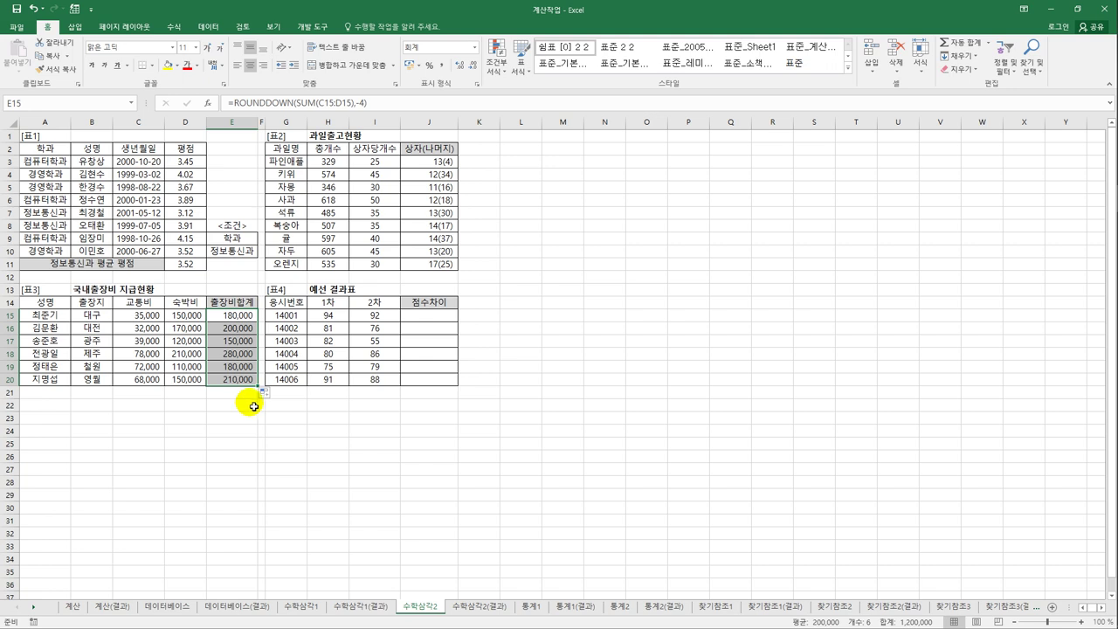
# Enter =H15-I15 in J15 for the 점수차이 in table 4, fill it down through J20, and inspect J18 and J19
pyautogui.click(428, 317)
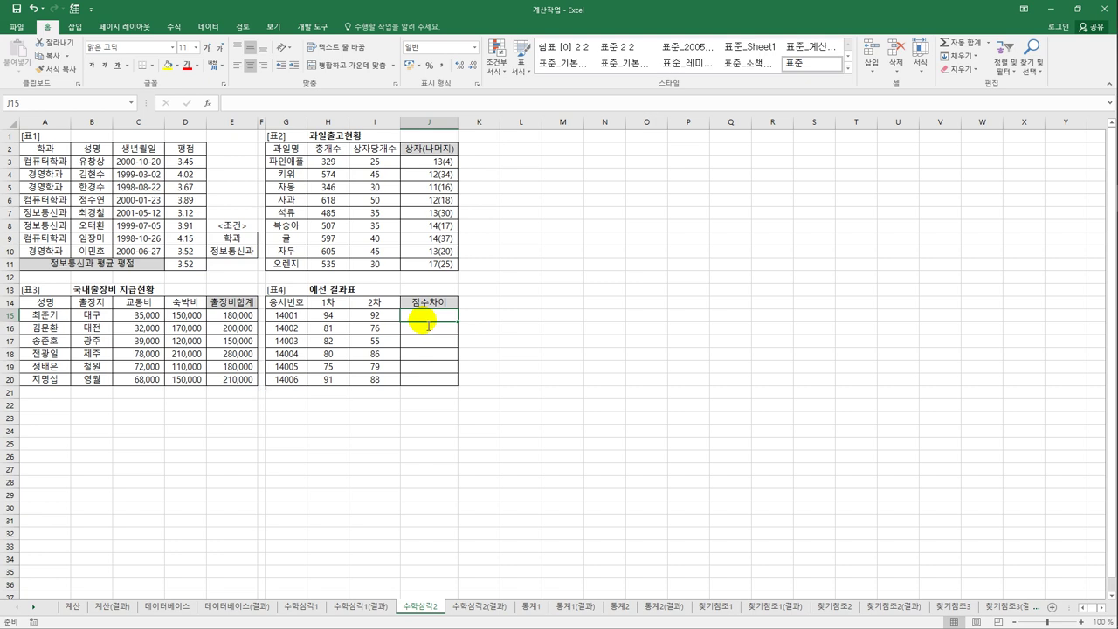
pyautogui.write('=')
pyautogui.press('Left')
pyautogui.press('Left')
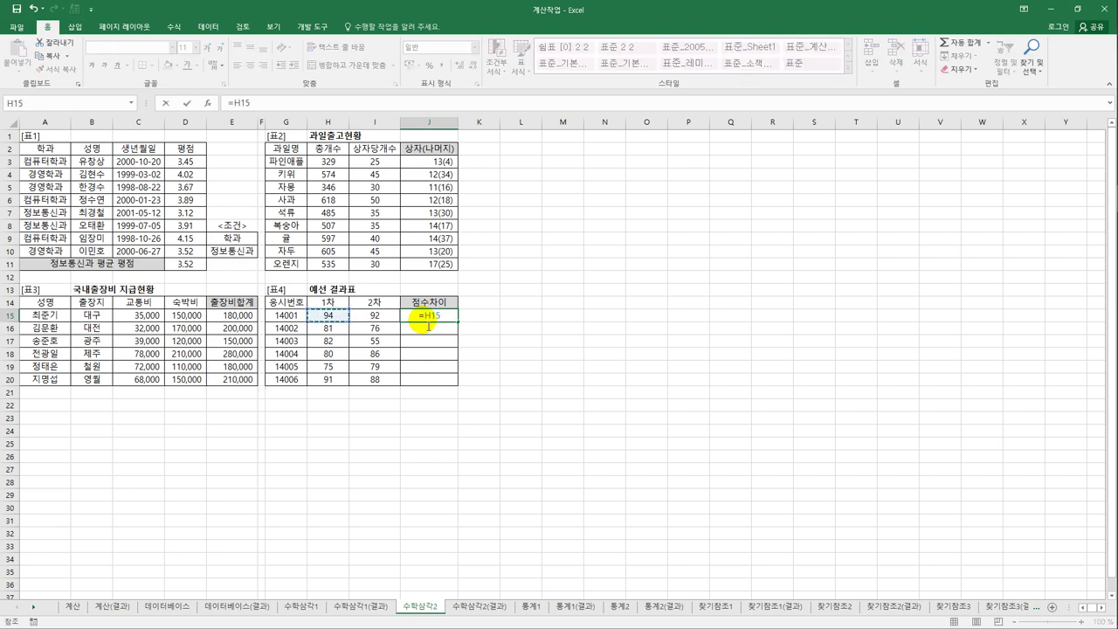
pyautogui.write('-')
pyautogui.press('Left')
pyautogui.hotkey('ctrl', 'Return')
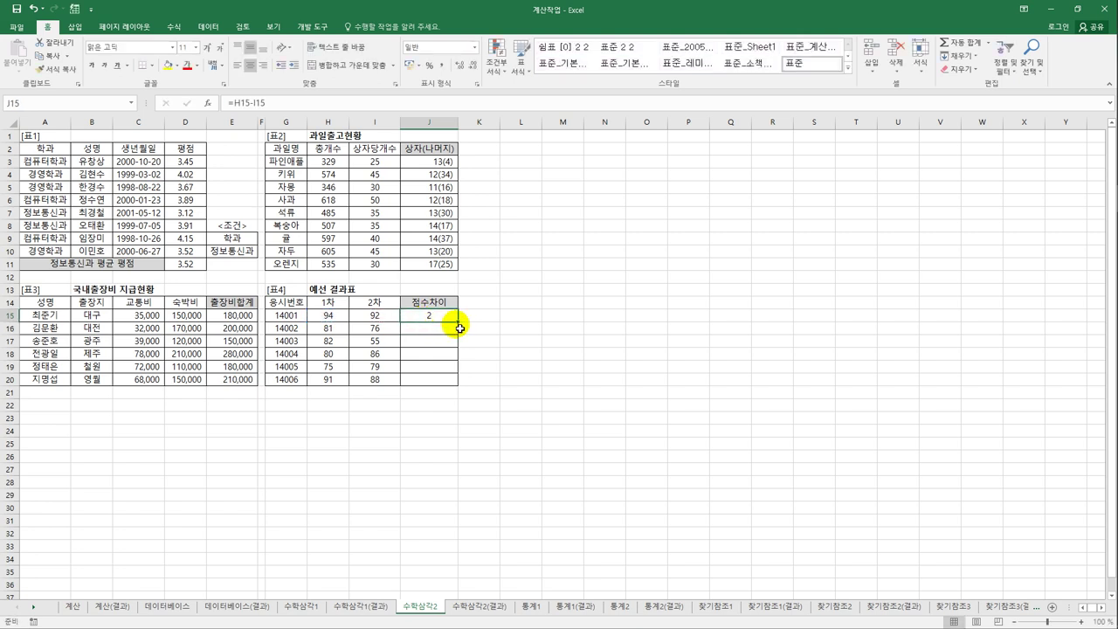
pyautogui.moveTo(459, 387); pyautogui.dragTo(459, 387)
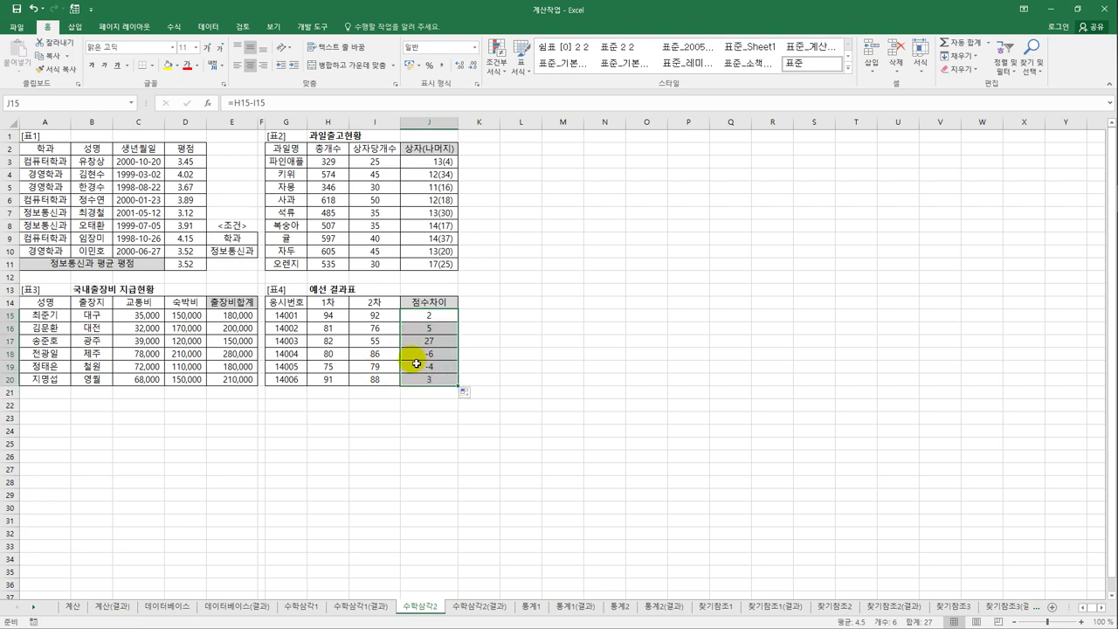
pyautogui.click(428, 355)
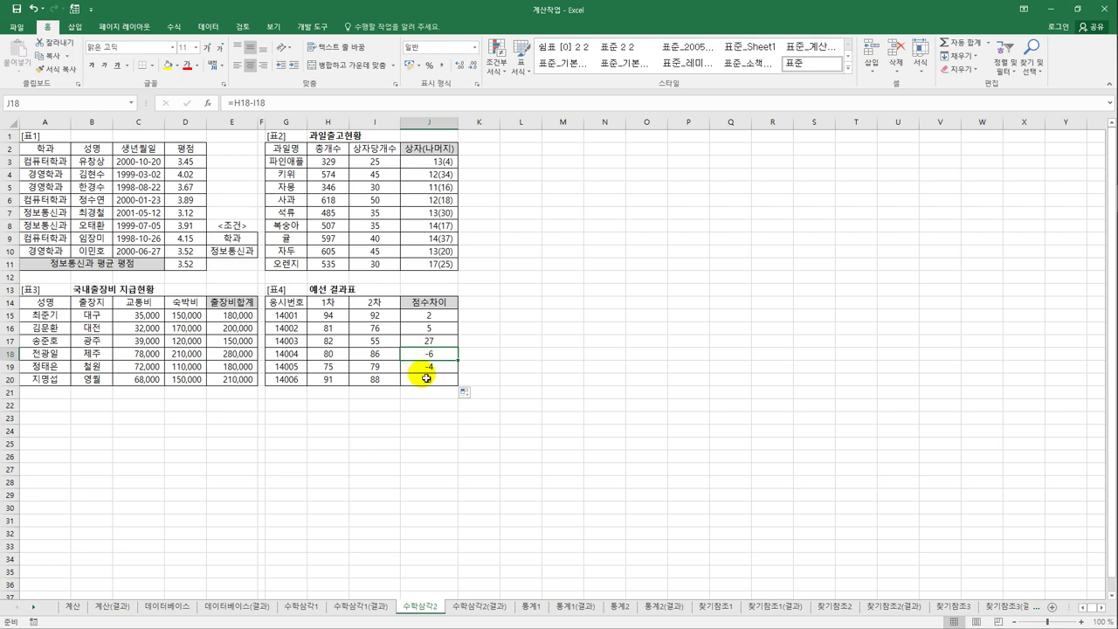
pyautogui.press('Down')
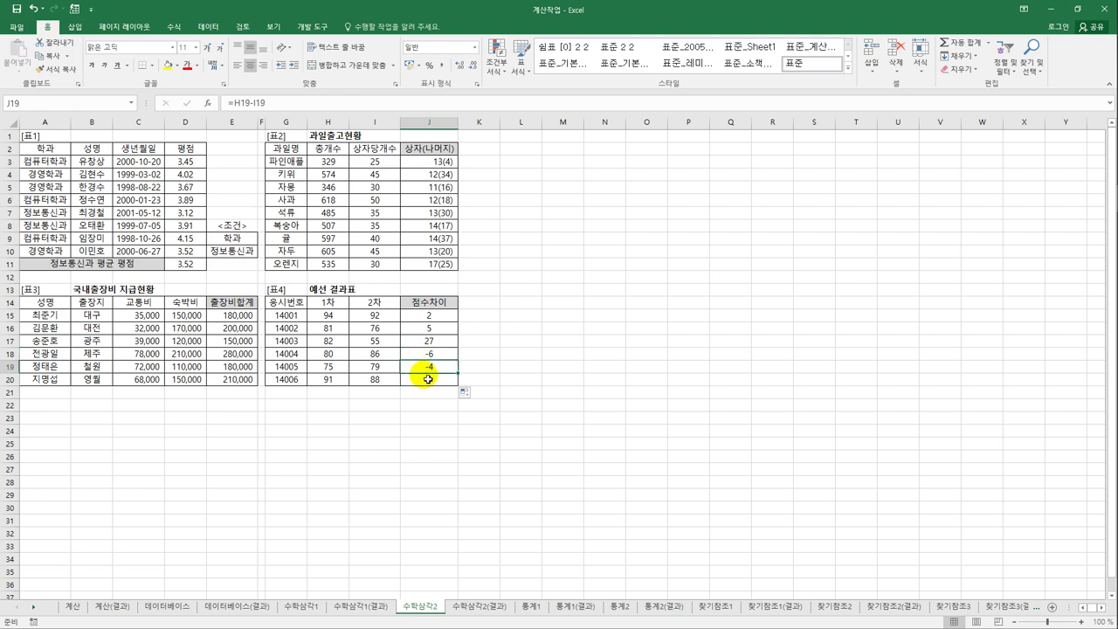
# Wrap the J15 subtraction in ABS so it reads =ABS(H15-I15), and fill it down through J20
pyautogui.click(429, 314)
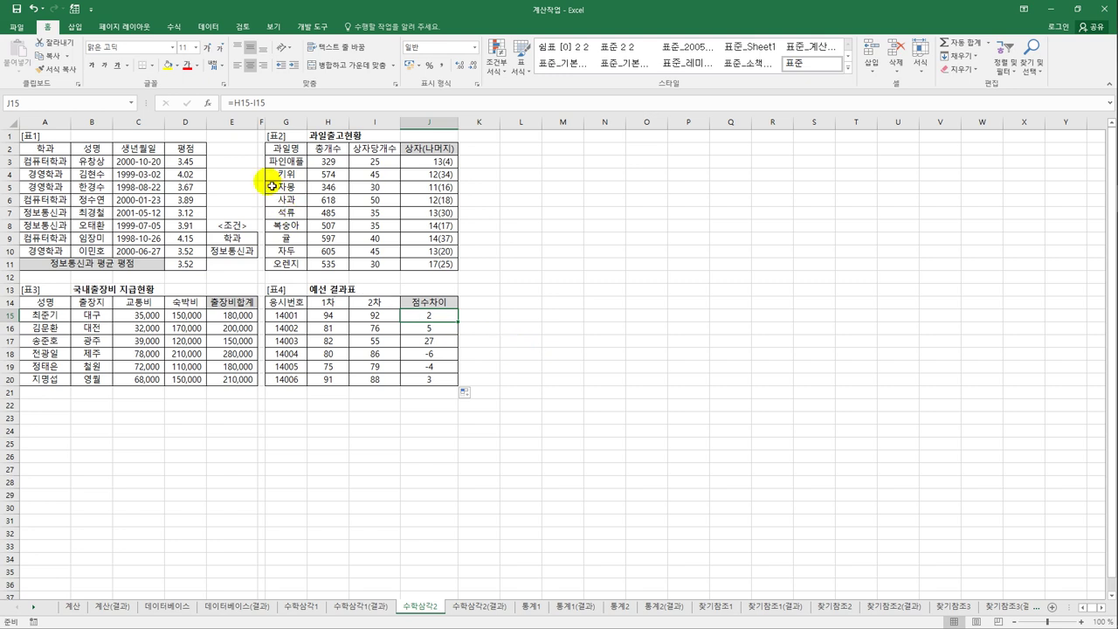
pyautogui.click(232, 103)
pyautogui.write('ABS(')
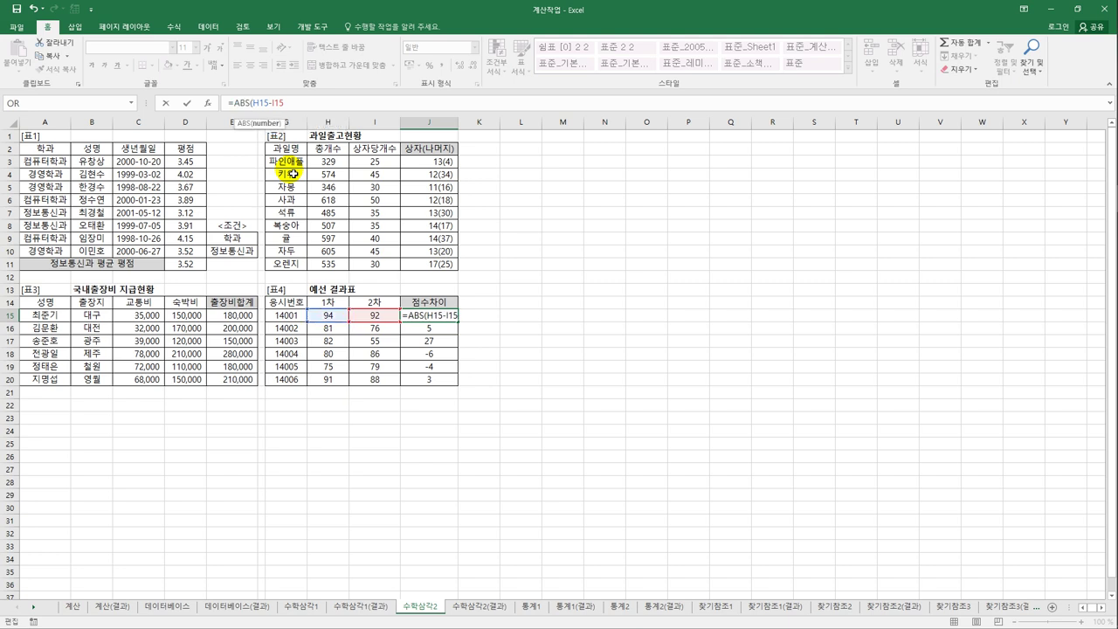
pyautogui.click(293, 103)
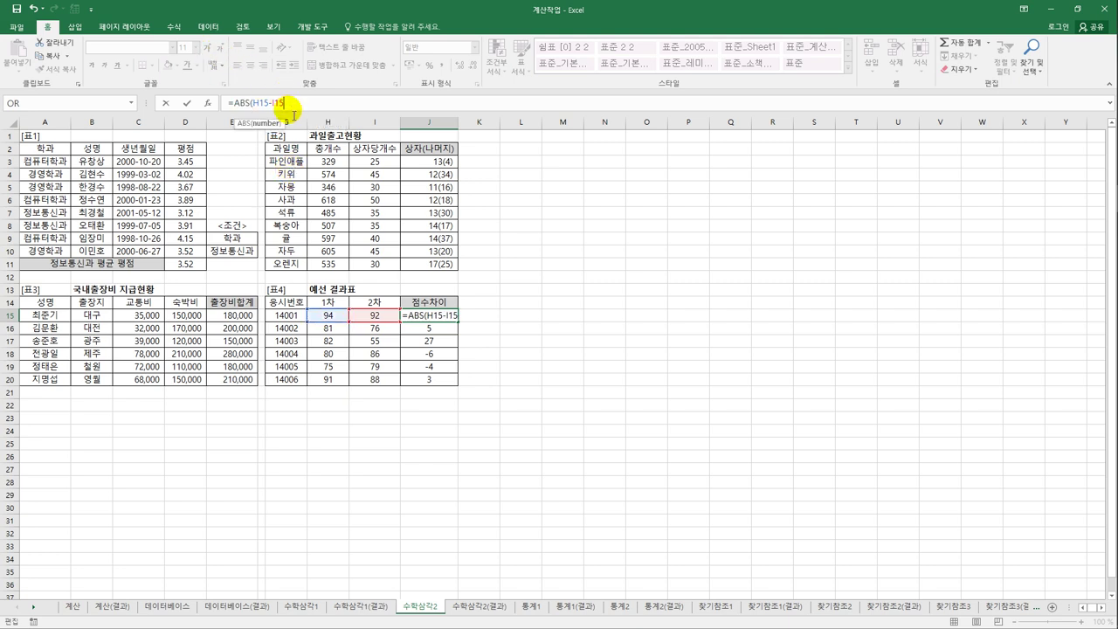
pyautogui.write(')')
pyautogui.press('Return')
pyautogui.press('Up')
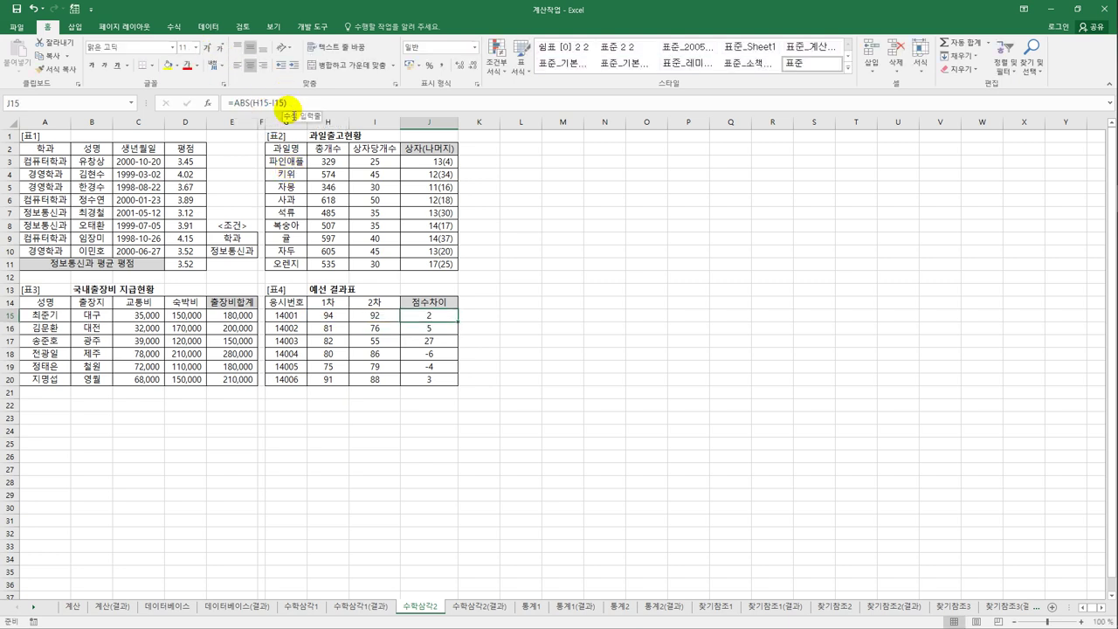
pyautogui.moveTo(457, 322); pyautogui.dragTo(460, 390)
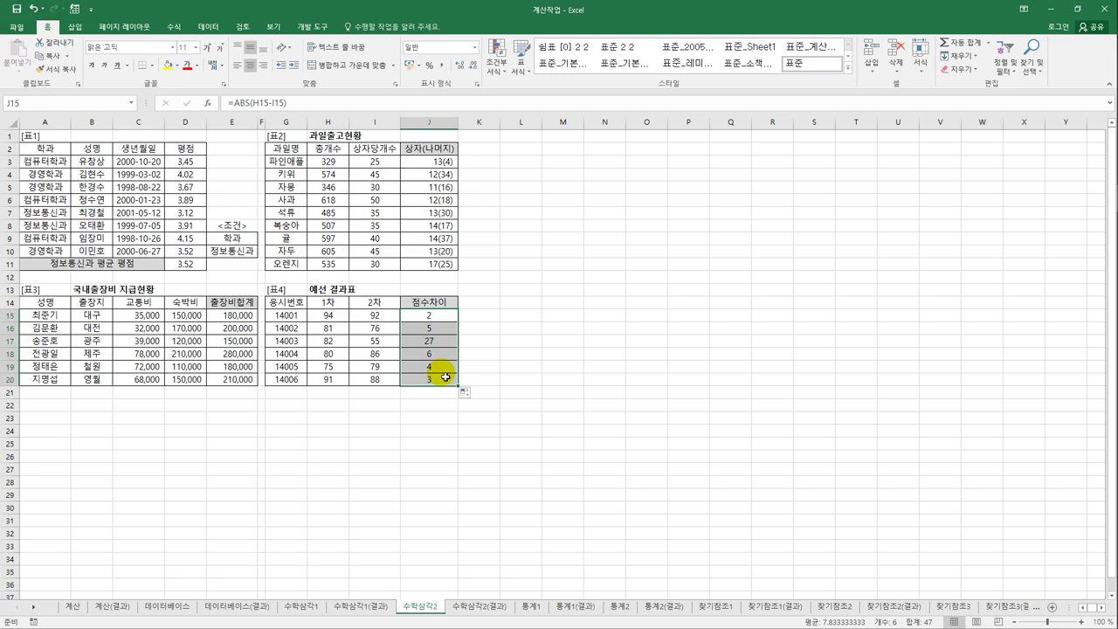
# Compare the completed 수학삼각2 sheet with the 수학삼각2(결과) sheet
pyautogui.click(445, 381)
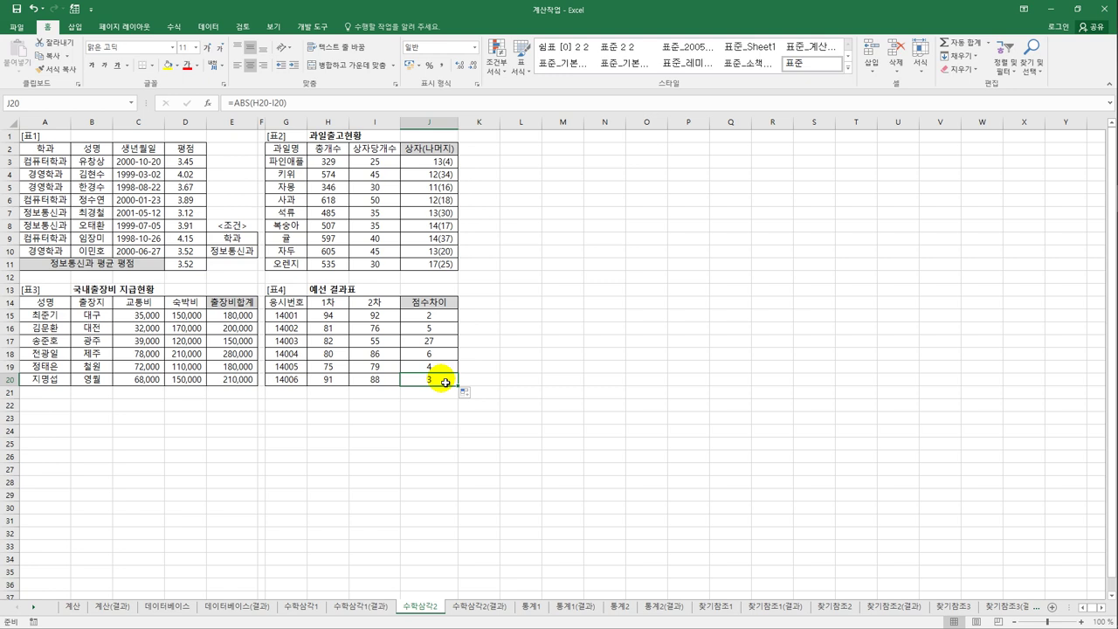
pyautogui.click(468, 612)
pyautogui.click(432, 611)
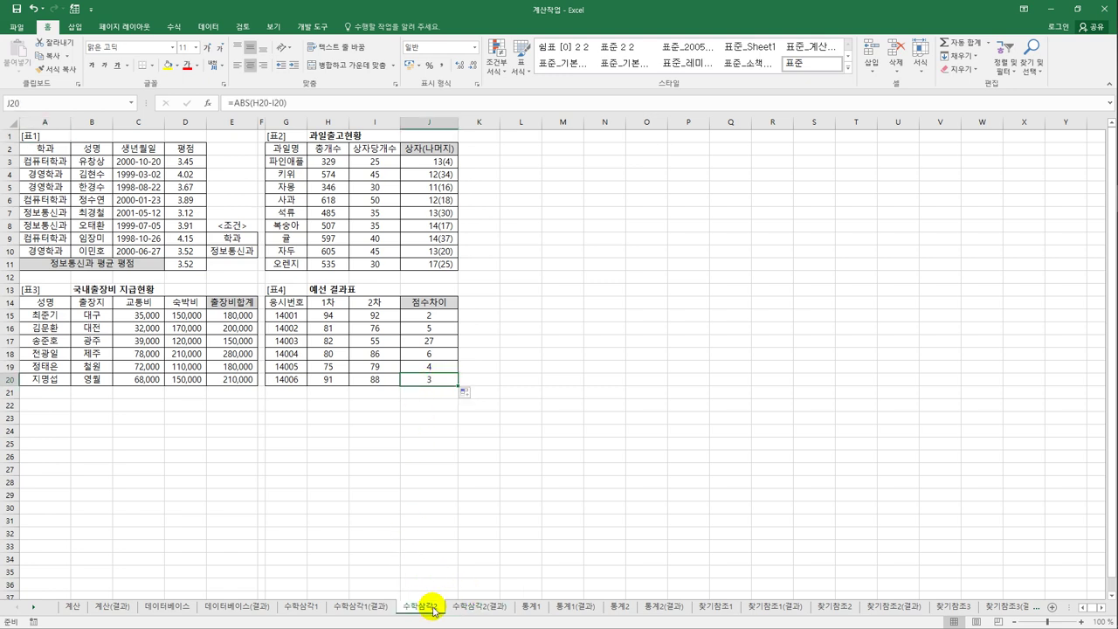
pyautogui.click(464, 611)
pyautogui.click(429, 612)
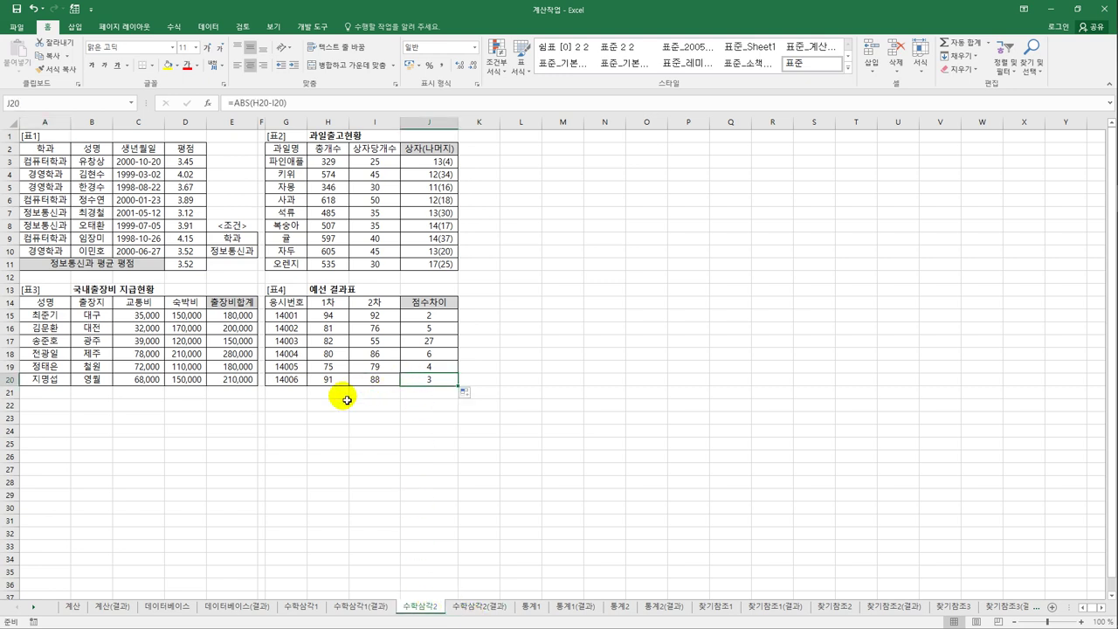
# Review the formulas in E15 and J3, and go back to the 수학삼각1 sheet
pyautogui.click(252, 317)
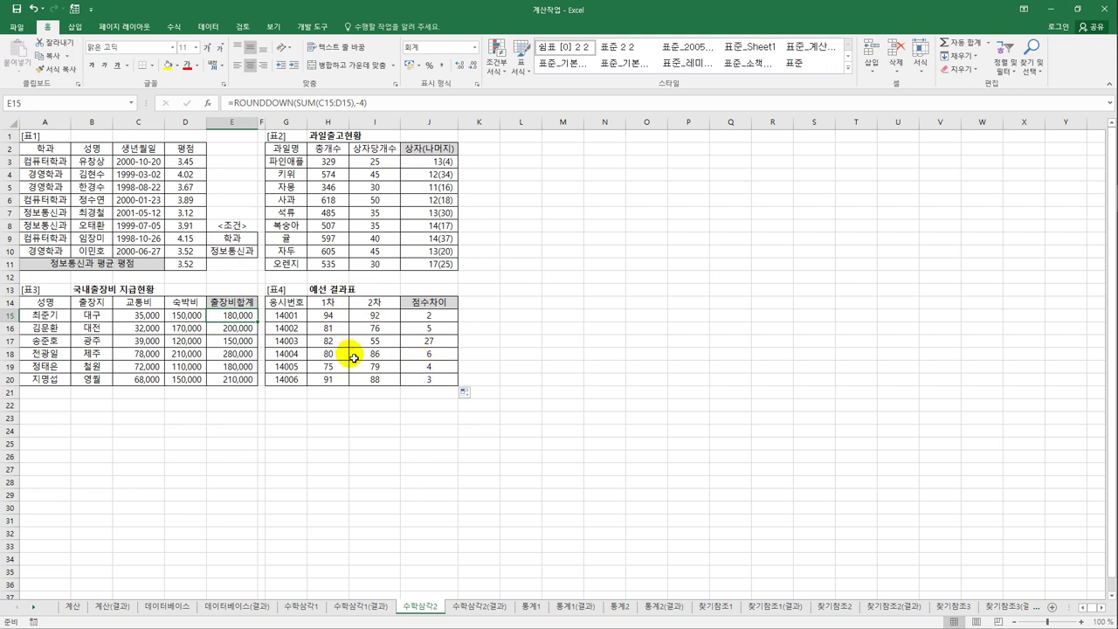
pyautogui.click(430, 162)
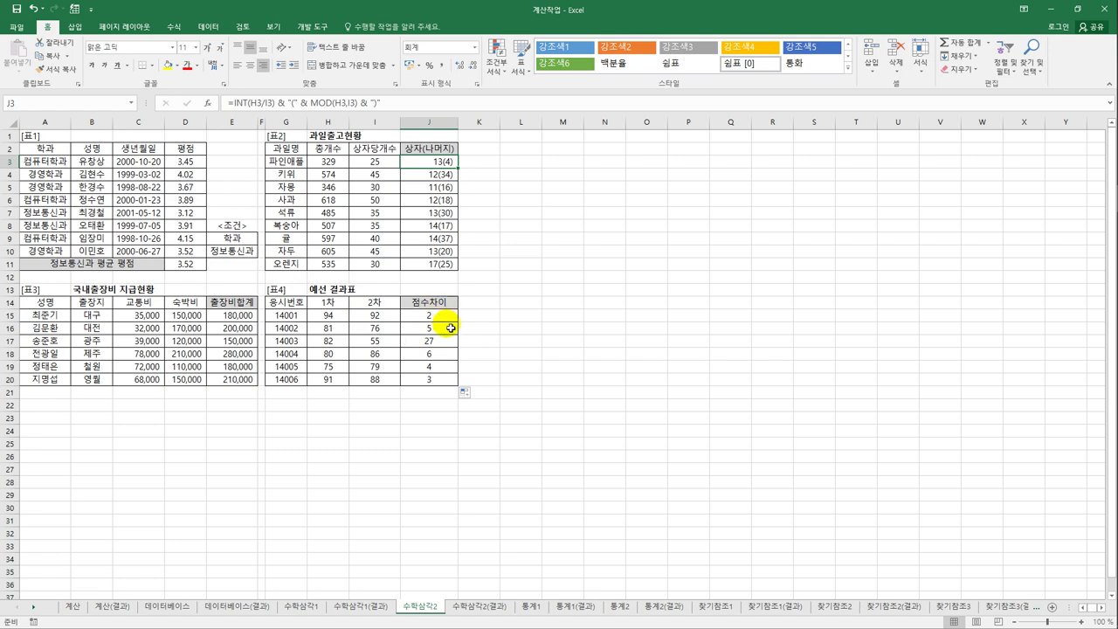
pyautogui.click(301, 606)
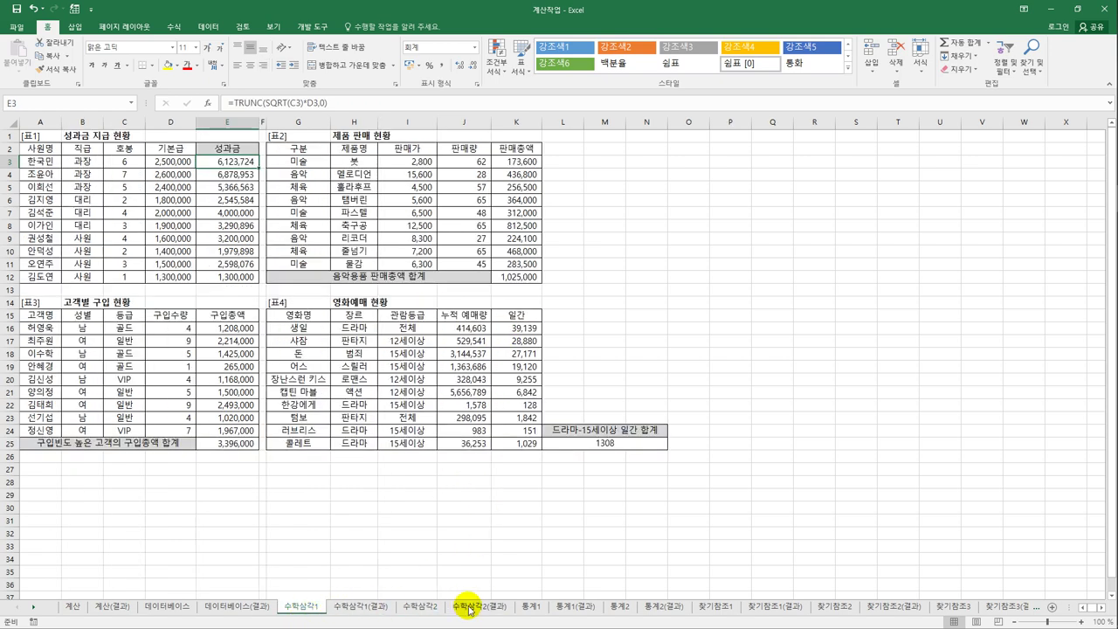